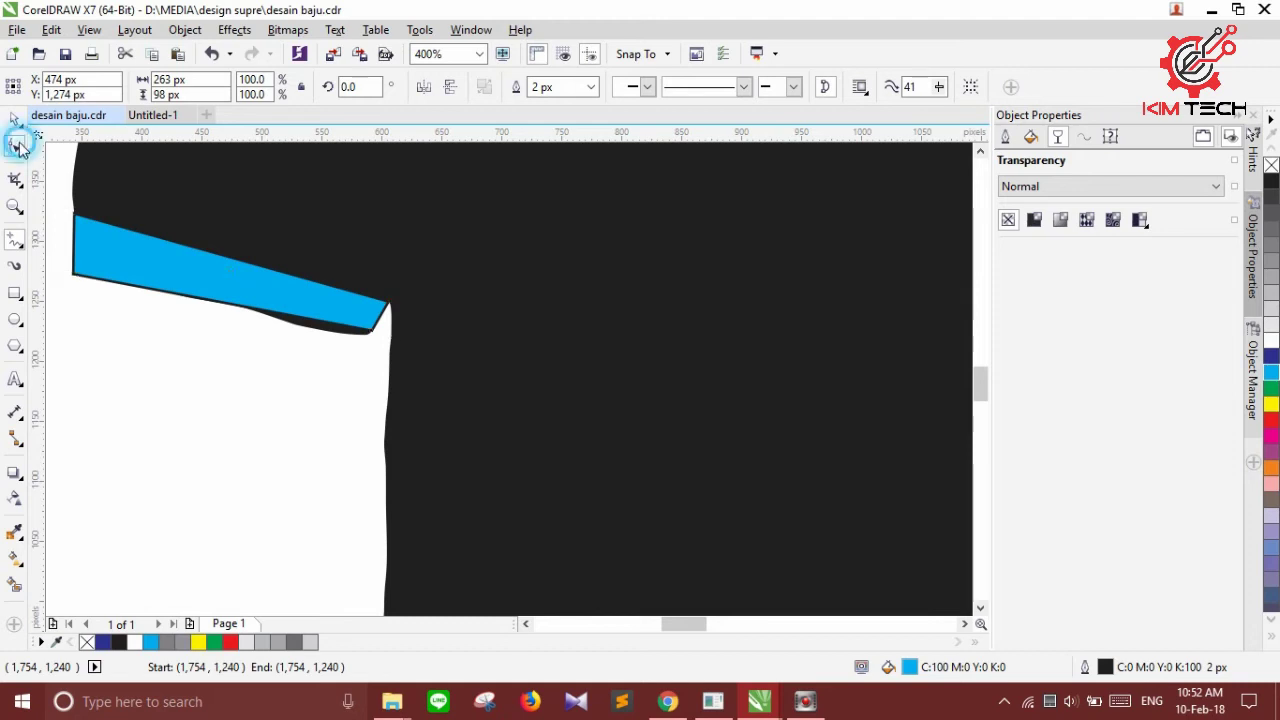
Curve the lower edge of the left sleeve's cyan band so it follows the rounded hem of the black shirt
{"action": "scroll", "coordinate": [378, 283], "scroll_direction": "up", "scroll_amount": 2}
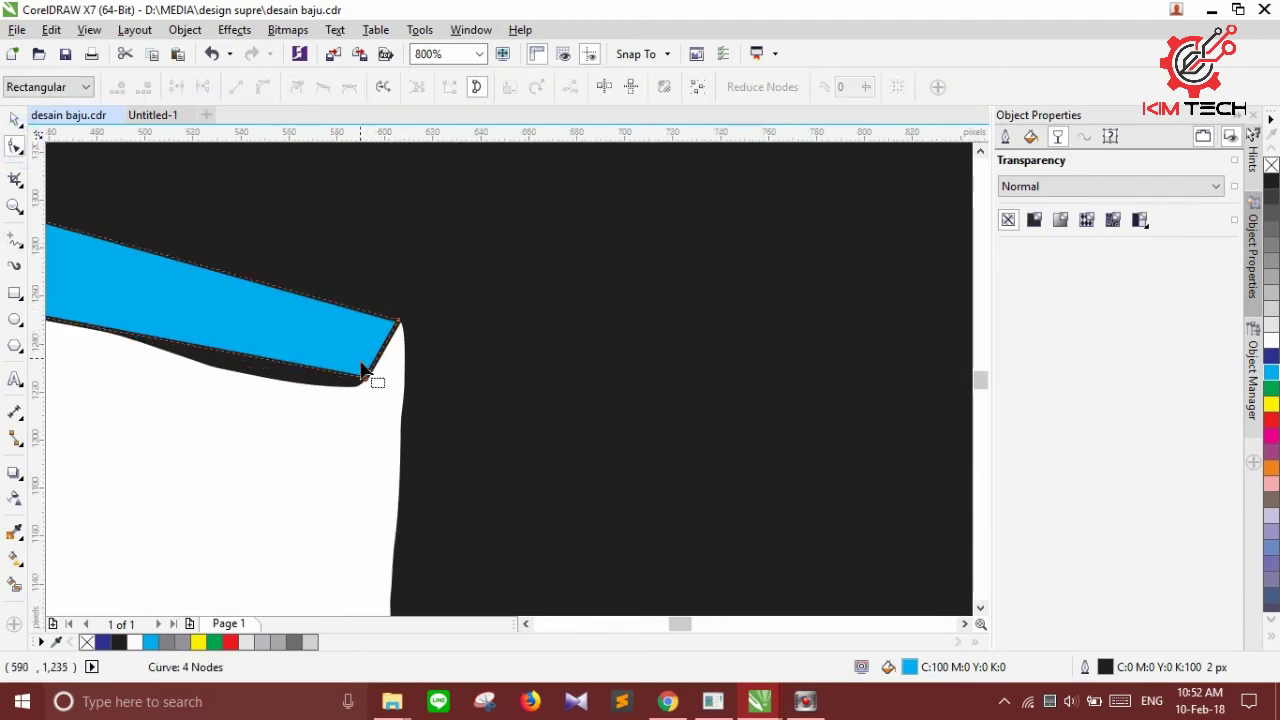
{"action": "left_click", "coordinate": [270, 368]}
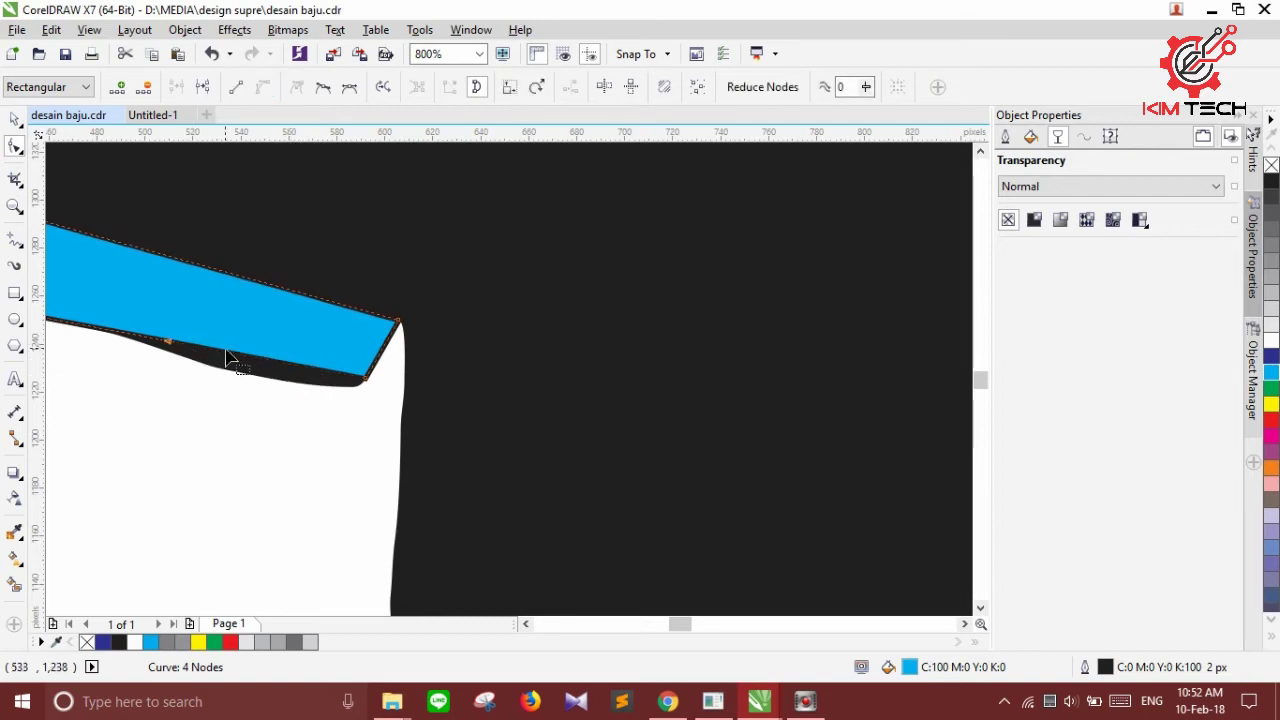
{"action": "mouse_move", "coordinate": [236, 360]}
{"action": "left_mouse_down"}
{"action": "mouse_move", "coordinate": [254, 380]}
{"action": "mouse_move", "coordinate": [310, 385]}
{"action": "left_mouse_up"}
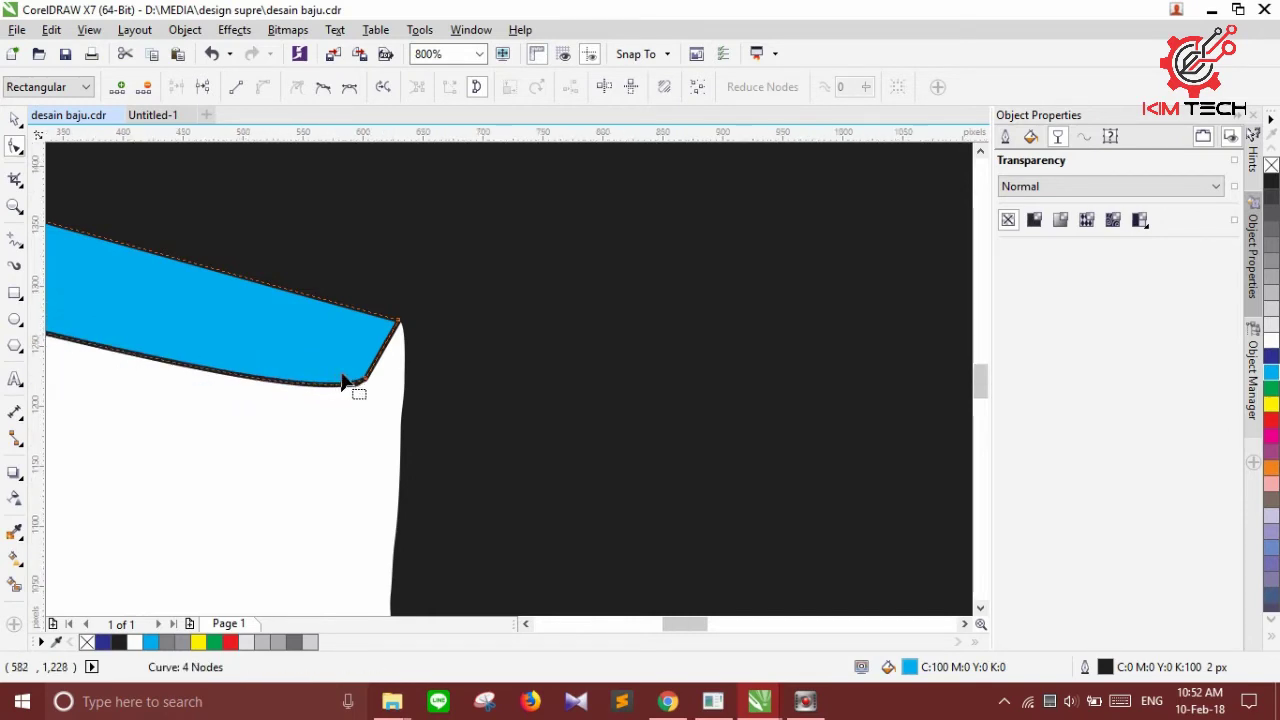
{"action": "scroll", "coordinate": [154, 366], "scroll_direction": "down", "scroll_amount": 2}
{"action": "scroll", "coordinate": [97, 332], "scroll_direction": "up", "scroll_amount": 1}
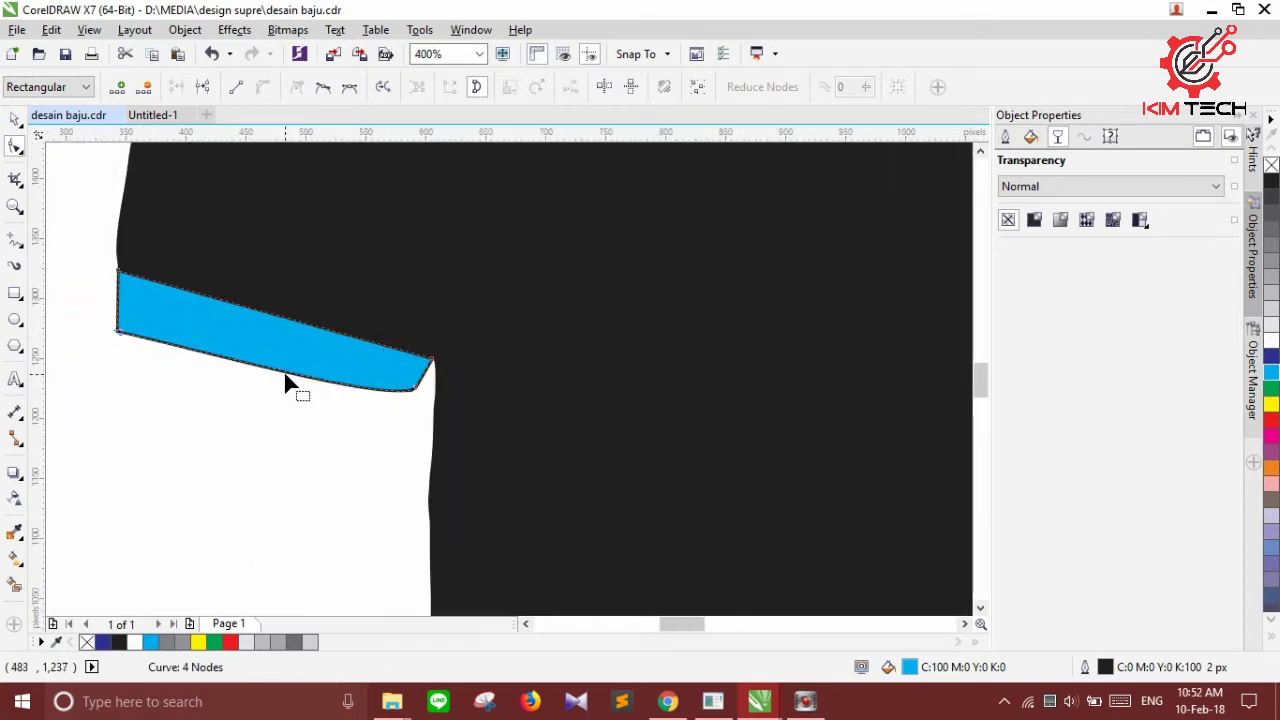
{"action": "scroll", "coordinate": [285, 380], "scroll_direction": "down", "scroll_amount": 1}
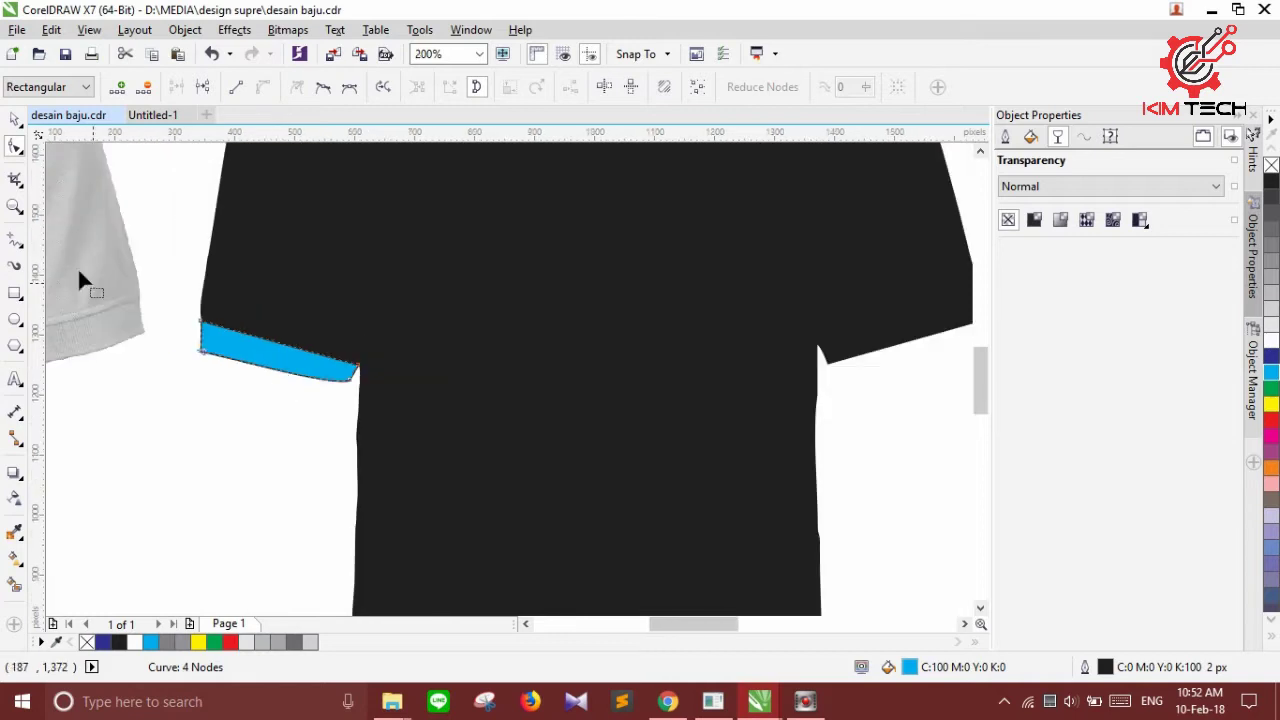
{"action": "left_click", "coordinate": [15, 241]}
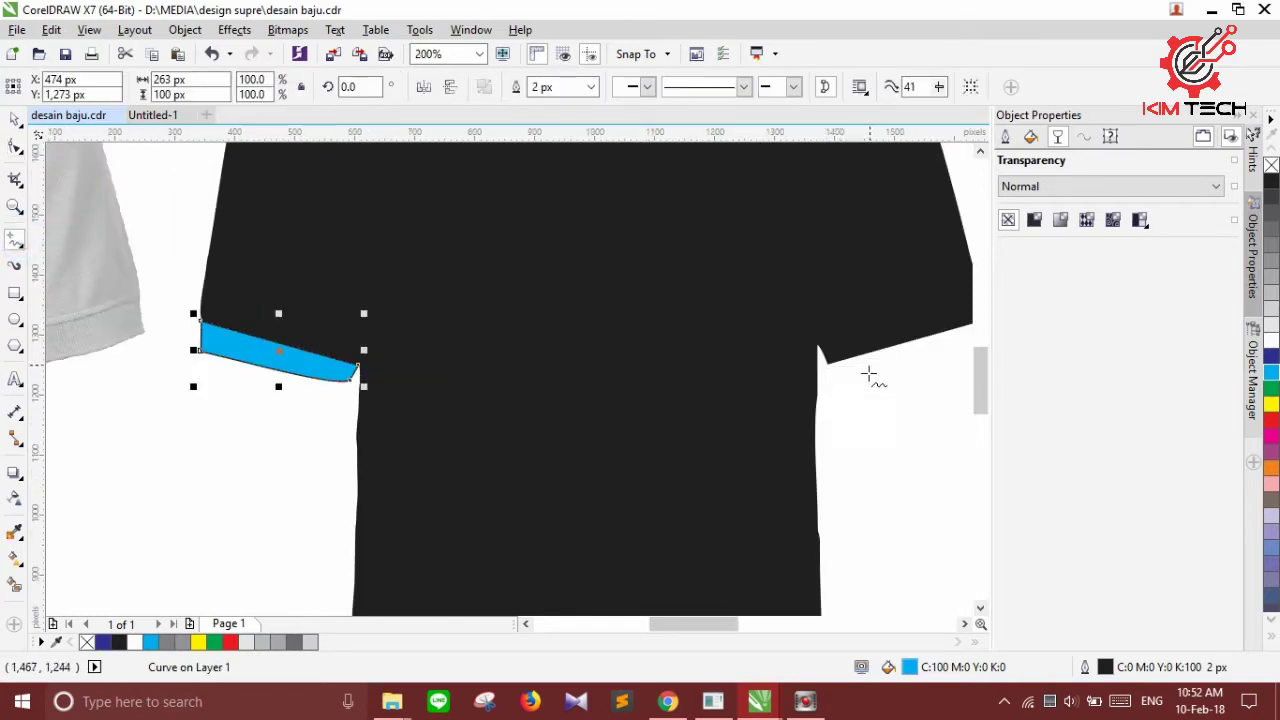
{"action": "scroll", "coordinate": [868, 375], "scroll_direction": "down", "scroll_amount": 1}
{"action": "scroll", "coordinate": [910, 350], "scroll_direction": "up", "scroll_amount": 1}
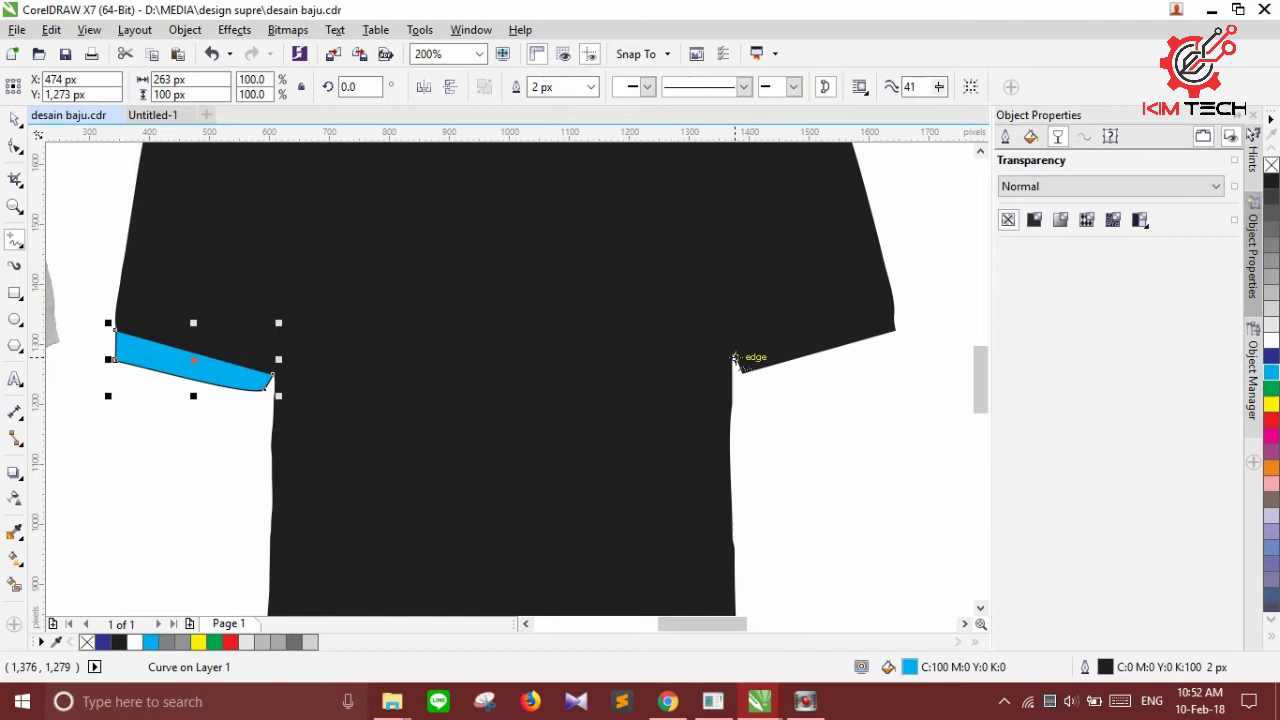
{"action": "left_click", "coordinate": [732, 355]}
{"action": "left_click", "coordinate": [897, 307]}
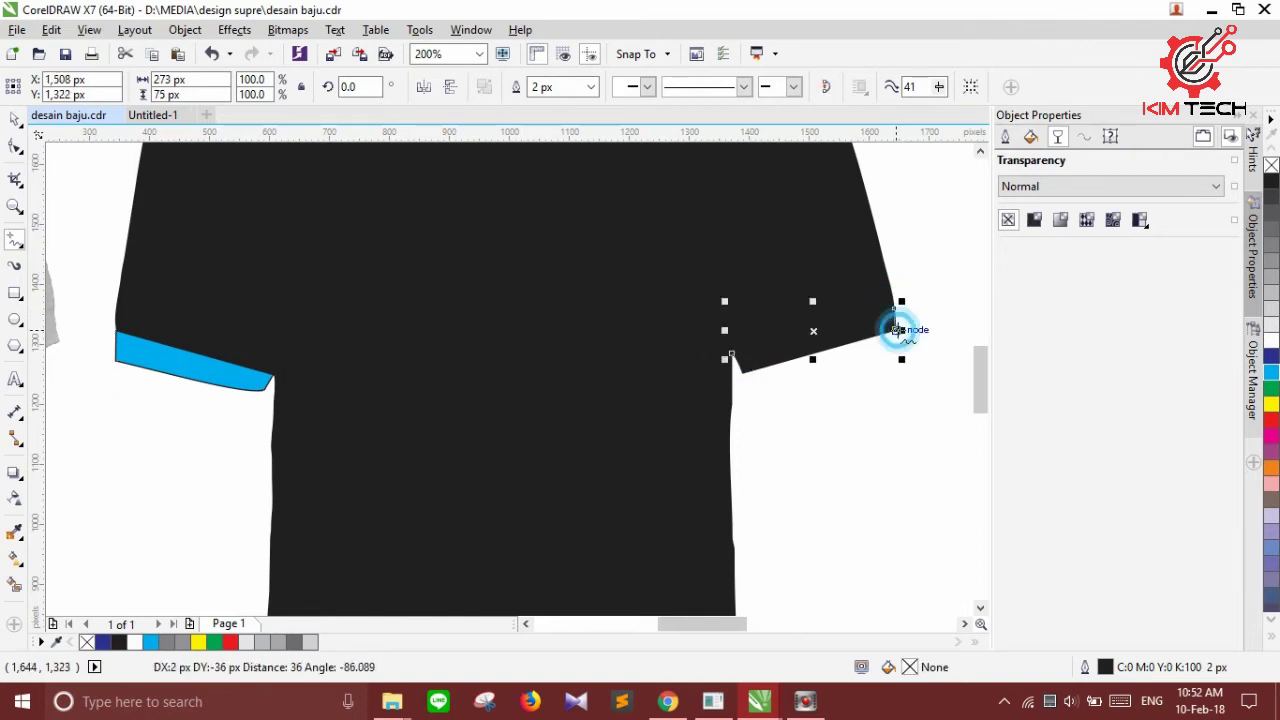
{"action": "key", "text": "F10"}
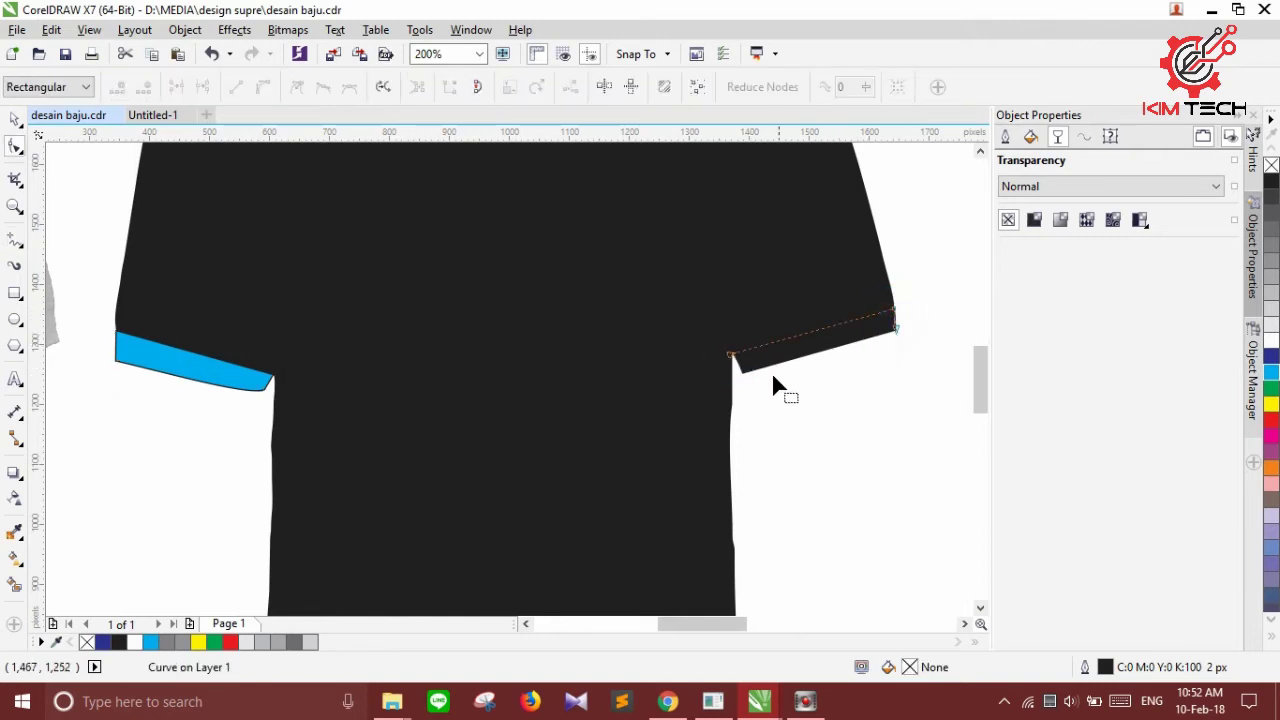
{"action": "left_click", "coordinate": [15, 119]}
{"action": "scroll", "coordinate": [918, 315], "scroll_direction": "up", "scroll_amount": 1}
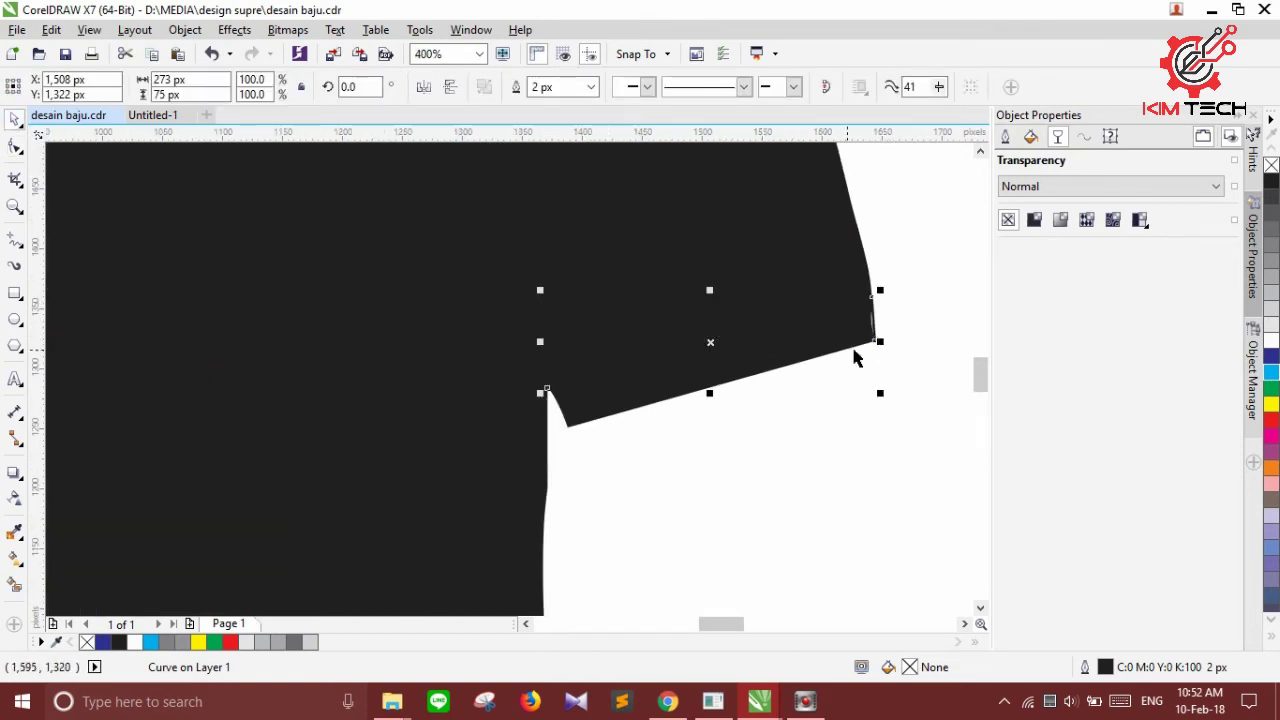
{"action": "scroll", "coordinate": [882, 342], "scroll_direction": "up", "scroll_amount": 2}
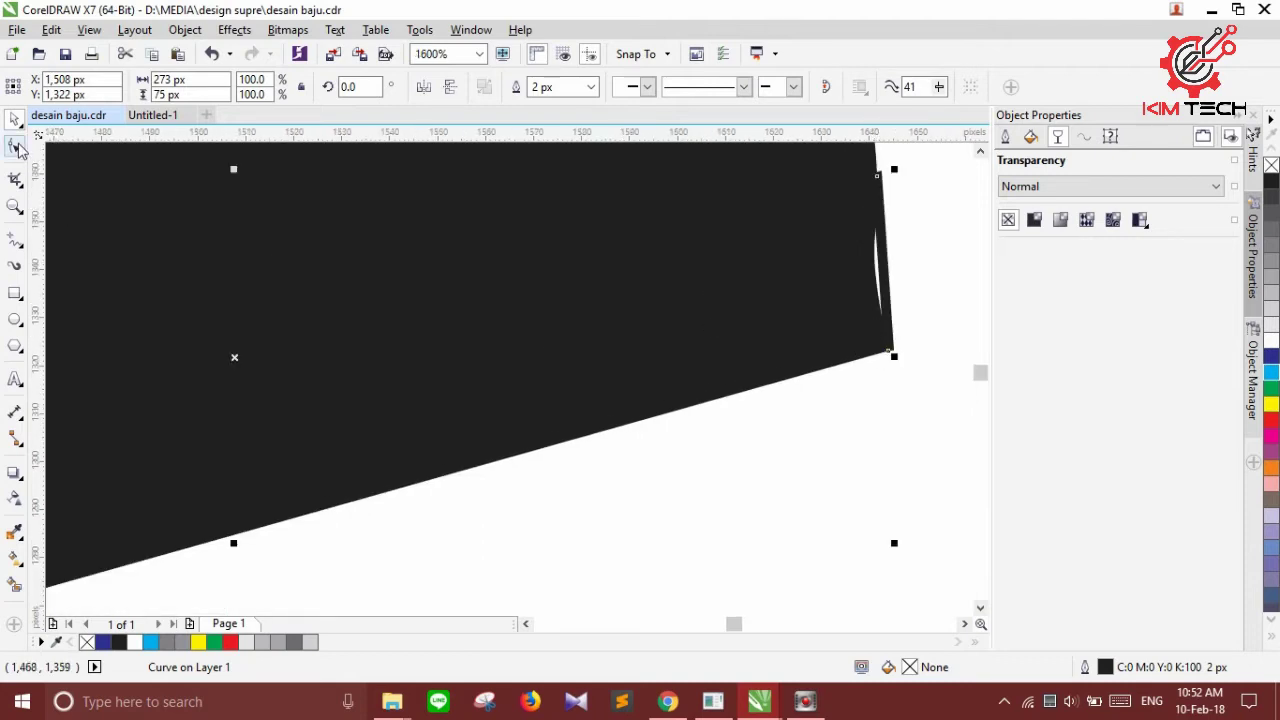
{"action": "left_click", "coordinate": [15, 241]}
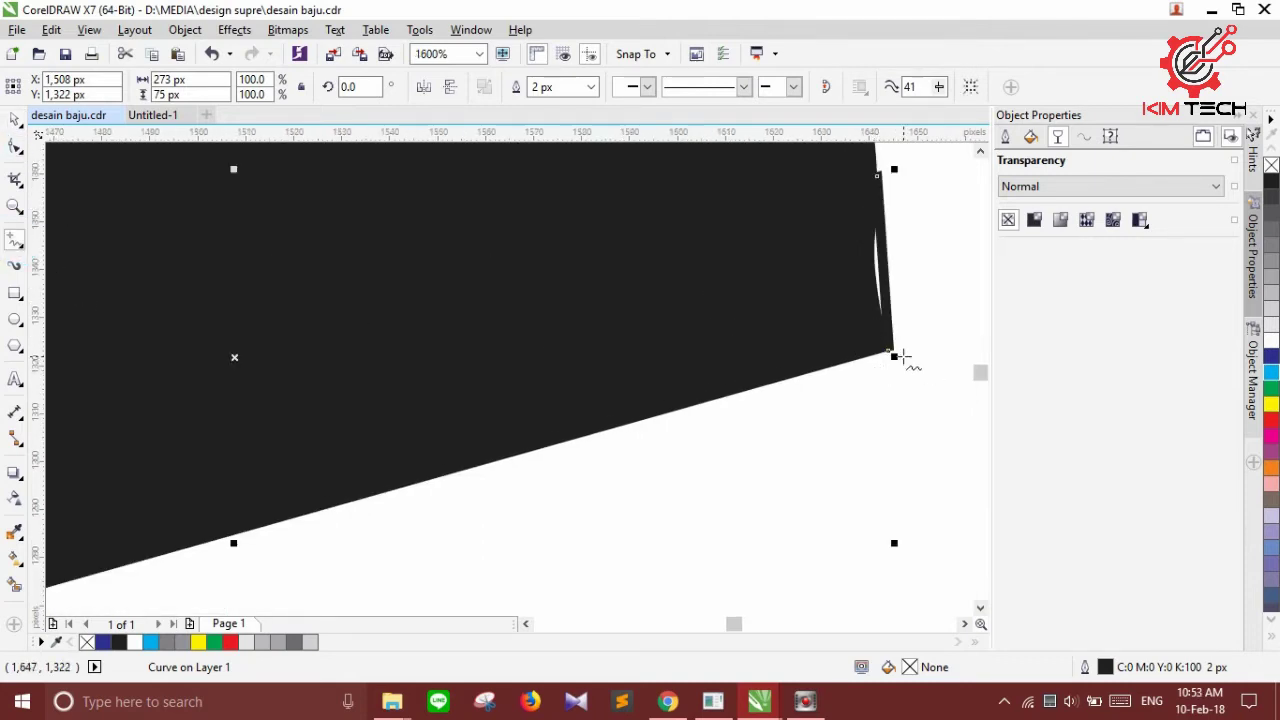
{"action": "scroll", "coordinate": [890, 350], "scroll_direction": "down", "scroll_amount": 2}
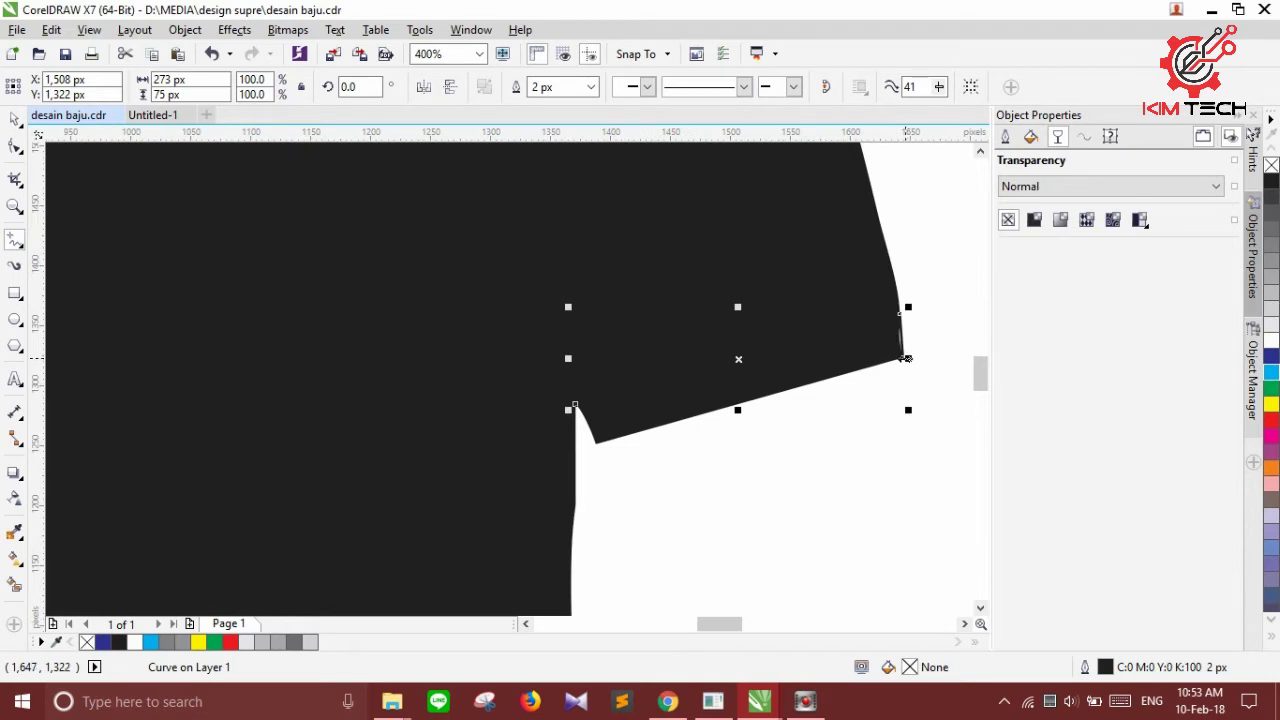
{"action": "left_click", "coordinate": [905, 356]}
{"action": "left_click", "coordinate": [632, 417]}
{"action": "key", "text": "ctrl+z"}
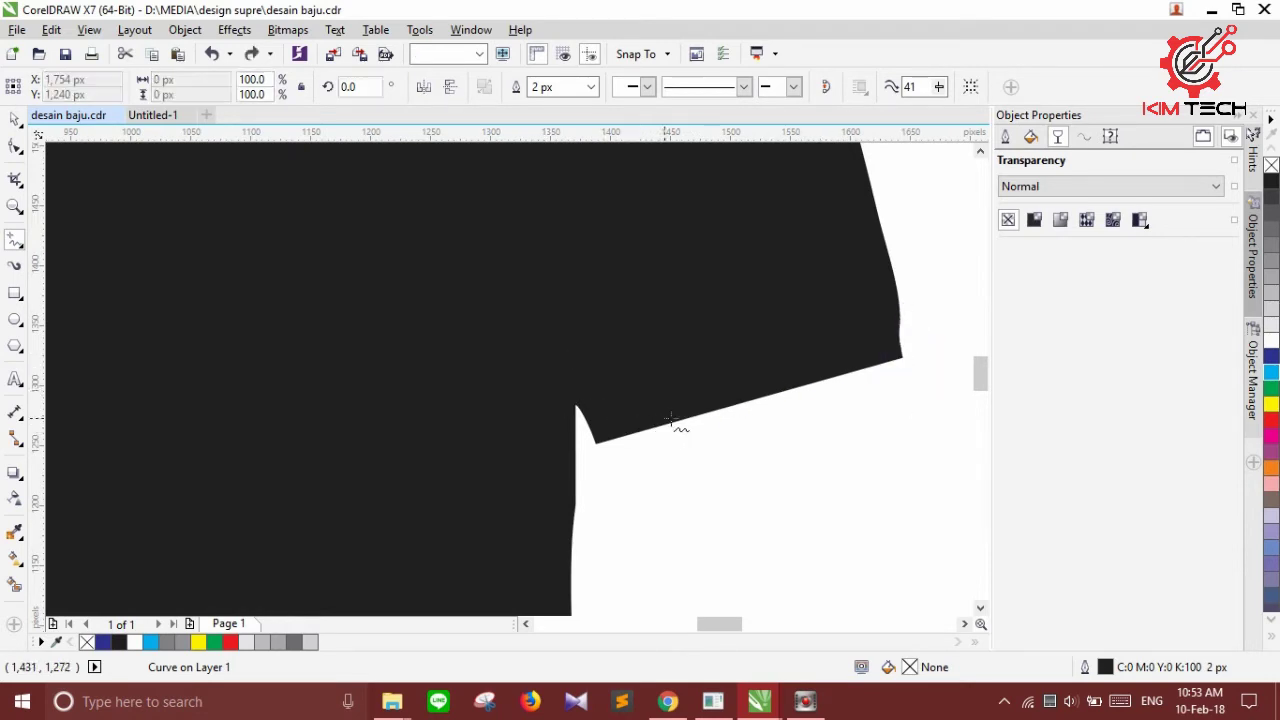
Trace a closed four-cornered band about 273 by 108 px over the right sleeve's hem and fill it with cyan
{"action": "left_click", "coordinate": [575, 405]}
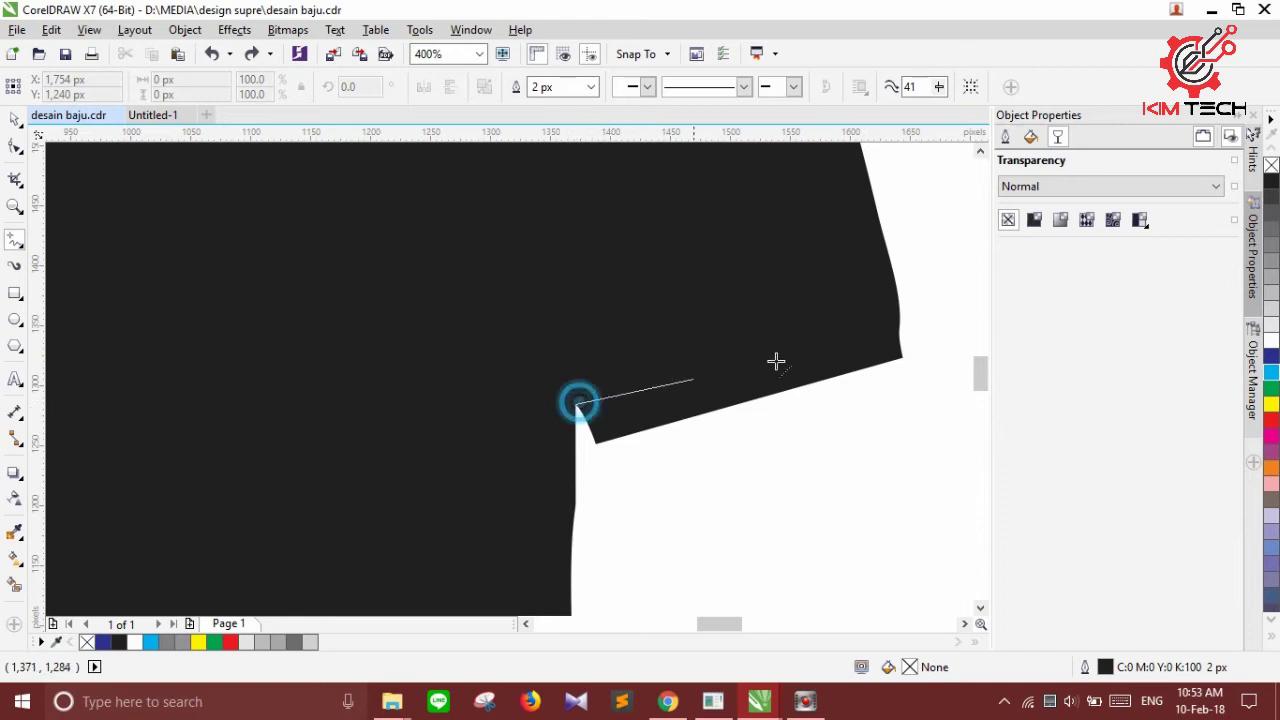
{"action": "left_click", "coordinate": [903, 314]}
{"action": "left_click", "coordinate": [905, 356]}
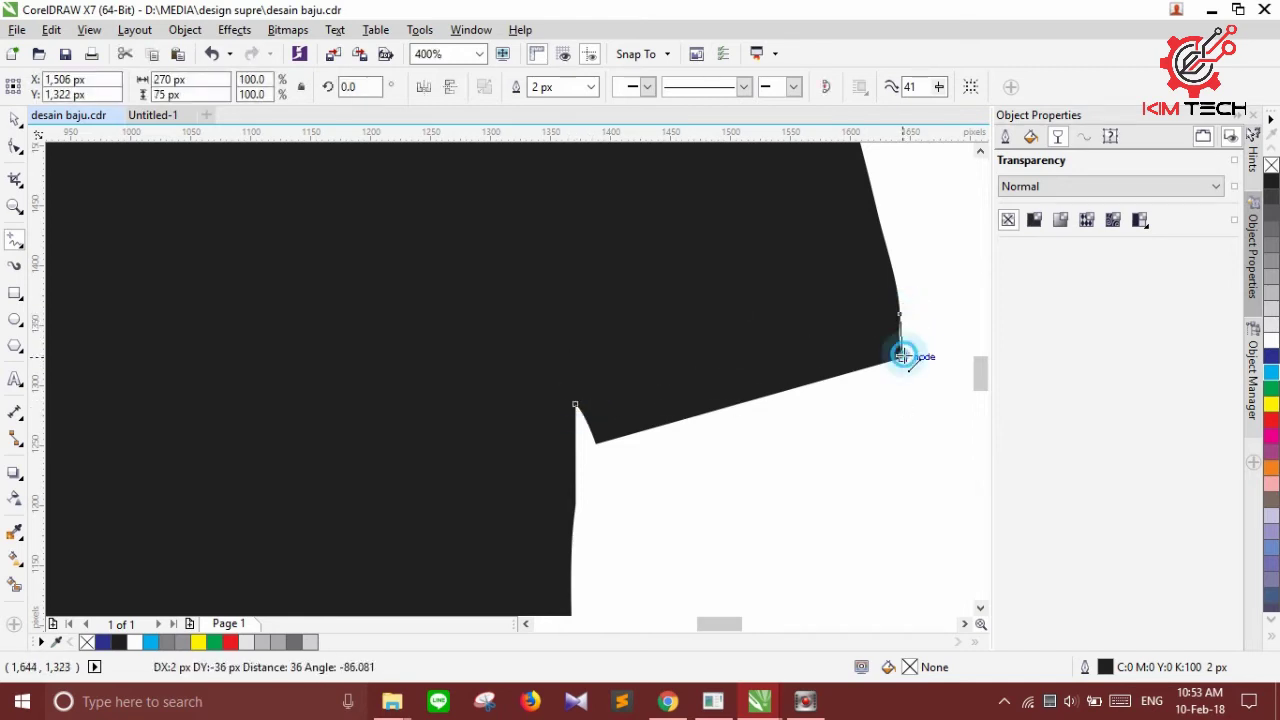
{"action": "left_click", "coordinate": [593, 443]}
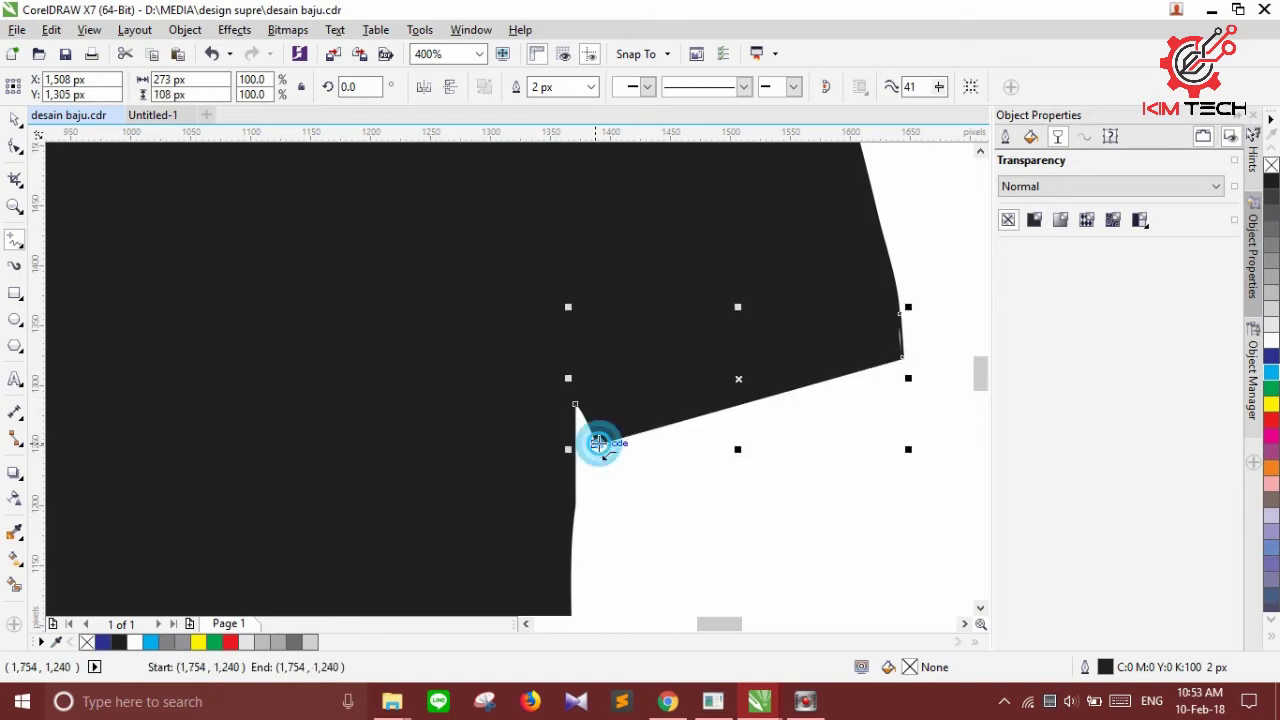
{"action": "left_click", "coordinate": [575, 405]}
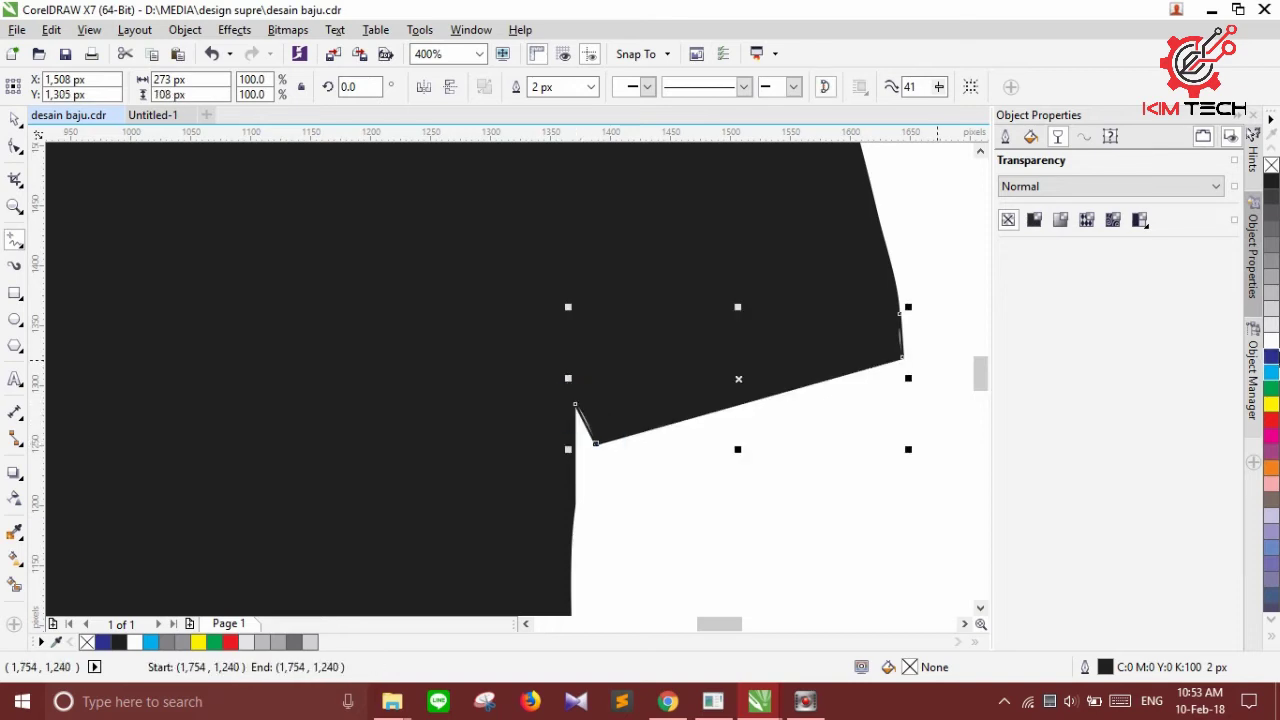
{"action": "left_click", "coordinate": [1271, 373]}
Set the outline width of both cyan sleeve bands to None
{"action": "scroll", "coordinate": [745, 380], "scroll_direction": "down", "scroll_amount": 6}
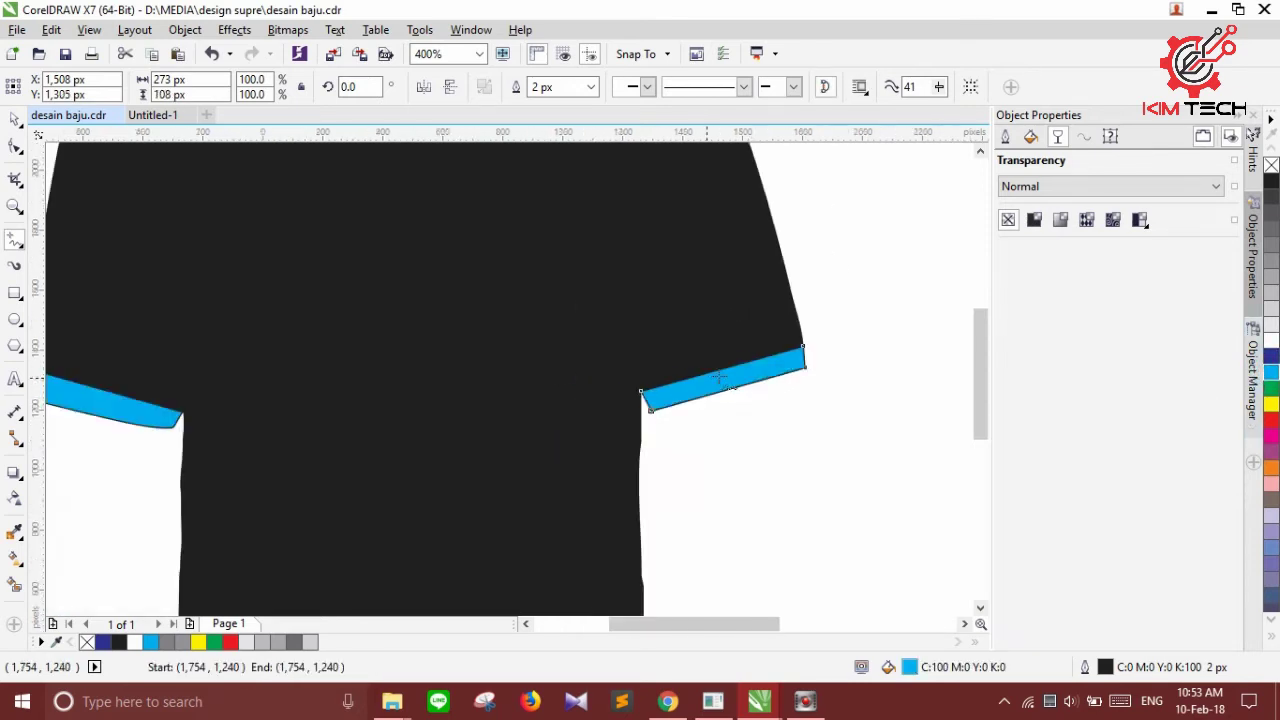
{"action": "scroll", "coordinate": [745, 380], "scroll_direction": "up", "scroll_amount": 2}
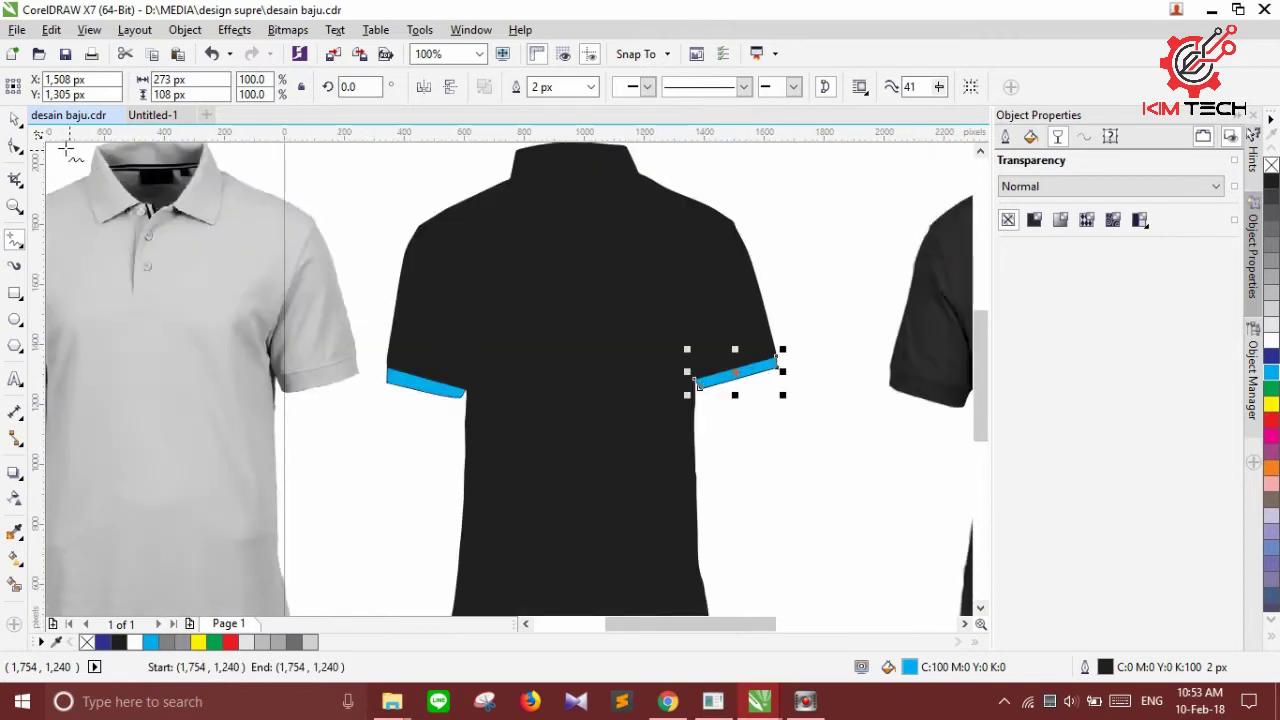
{"action": "left_click", "coordinate": [14, 118]}
{"action": "left_click_drag", "start_coordinate": [364, 296], "coordinate": [805, 435]}
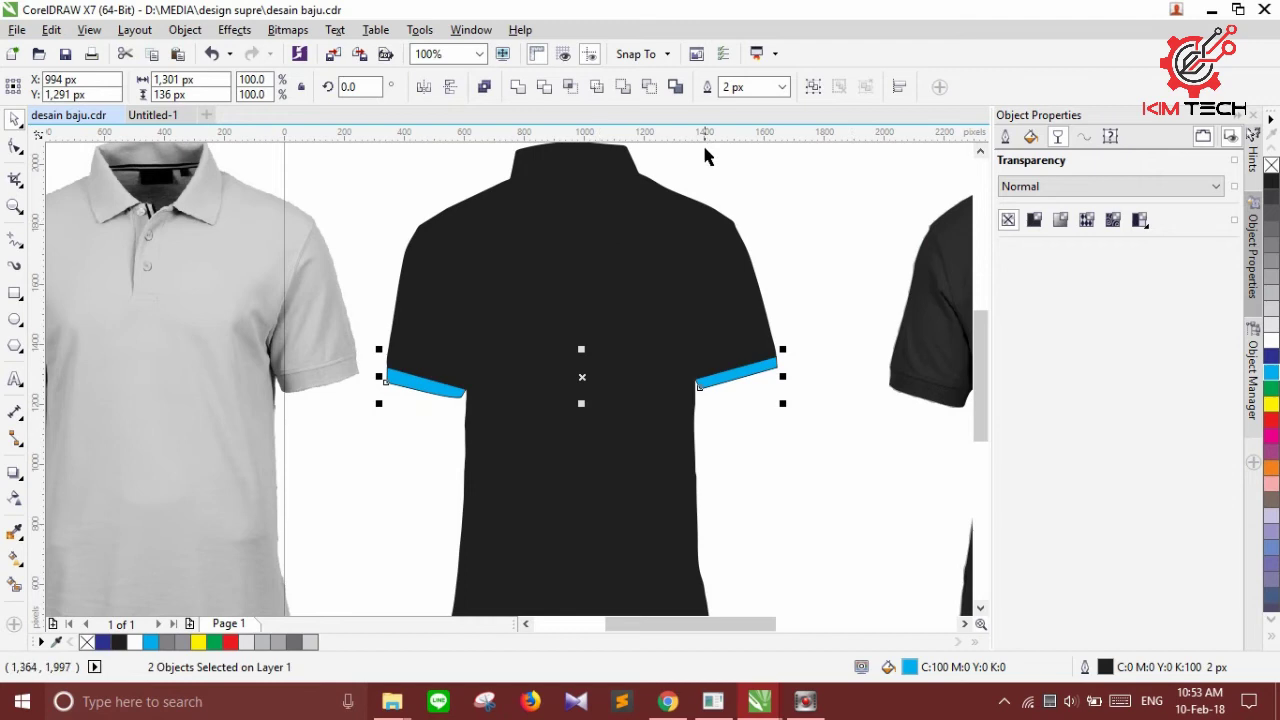
{"action": "left_click", "coordinate": [782, 87]}
{"action": "left_click", "coordinate": [740, 106]}
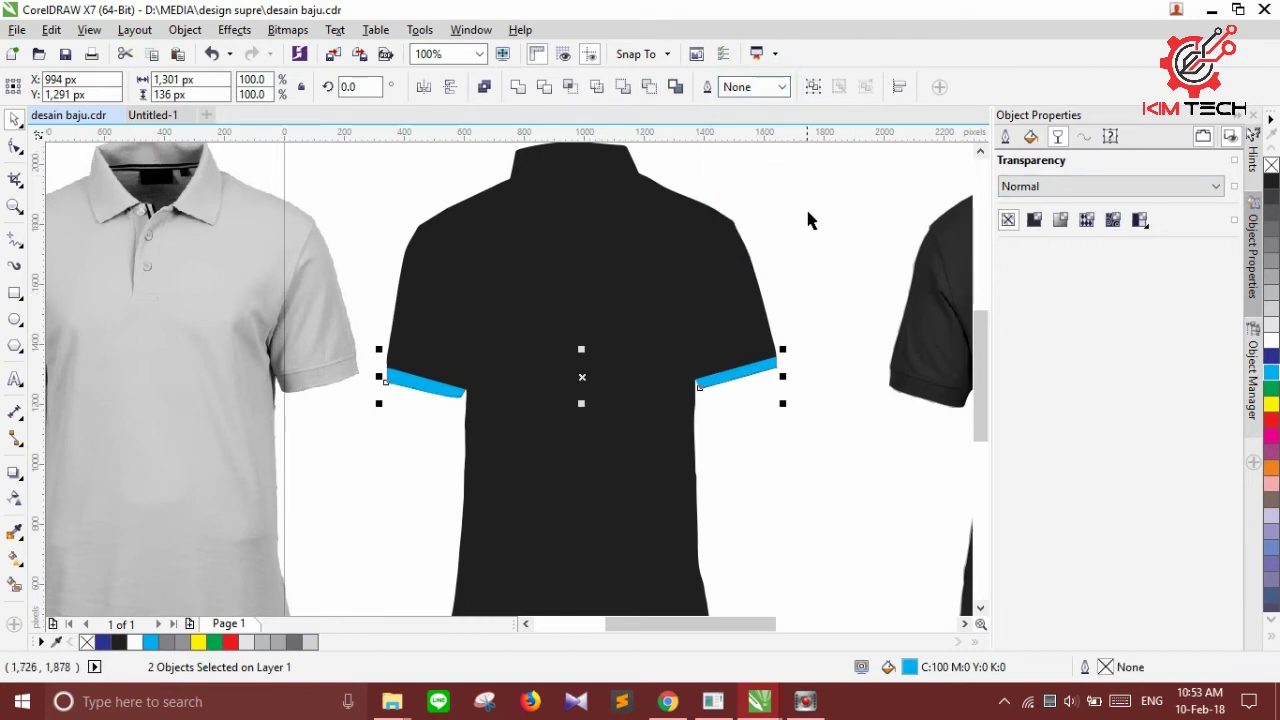
{"action": "left_click", "coordinate": [810, 219]}
Move the gray polo shirt texture onto the black front shirt above the "Depan" label
{"action": "scroll", "coordinate": [640, 300], "scroll_direction": "down", "scroll_amount": 4}
{"action": "scroll", "coordinate": [836, 272], "scroll_direction": "up", "scroll_amount": 2}
{"action": "scroll", "coordinate": [934, 258], "scroll_direction": "down", "scroll_amount": 2}
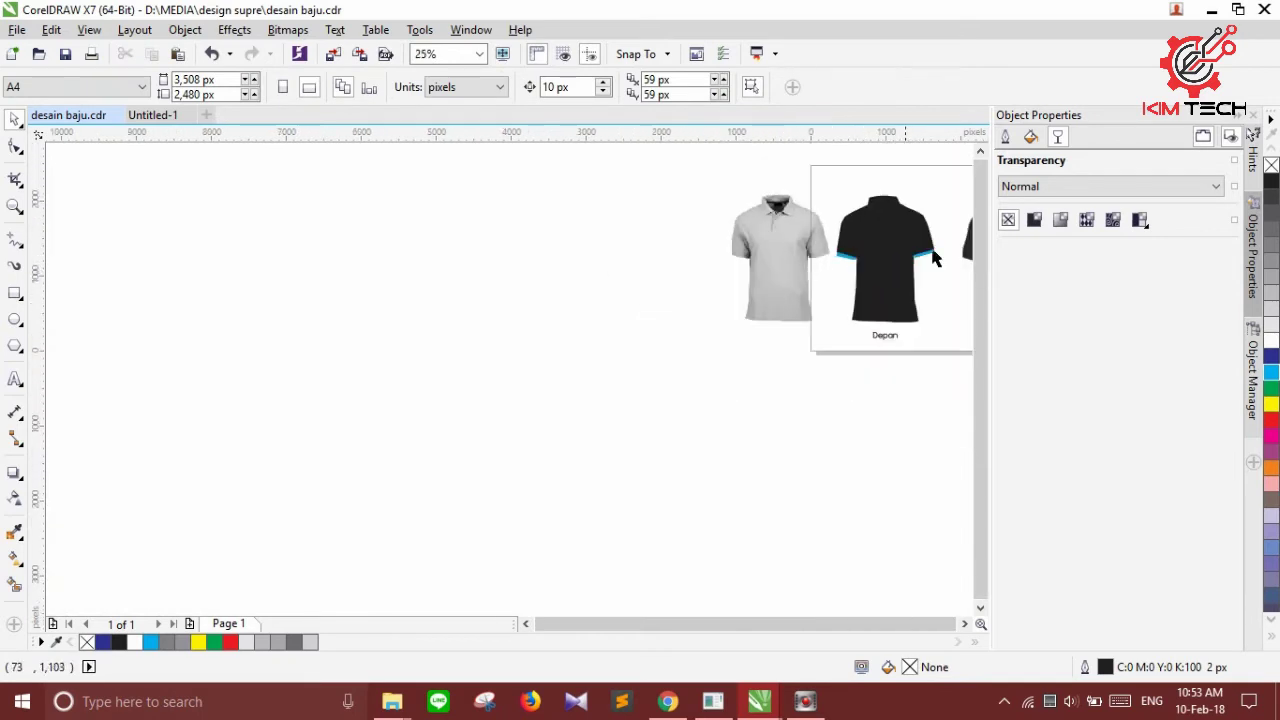
{"action": "scroll", "coordinate": [937, 199], "scroll_direction": "up", "scroll_amount": 1}
{"action": "left_click", "coordinate": [627, 311]}
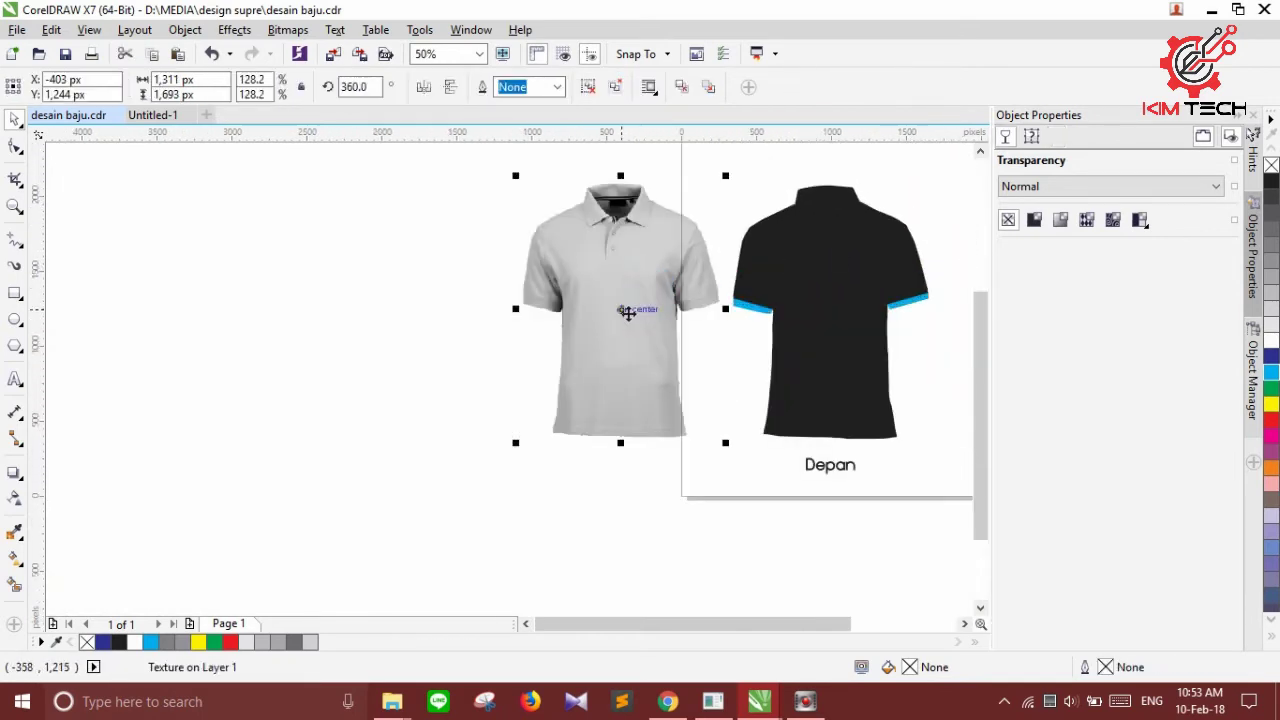
{"action": "left_click_drag", "start_coordinate": [623, 311], "coordinate": [830, 311]}
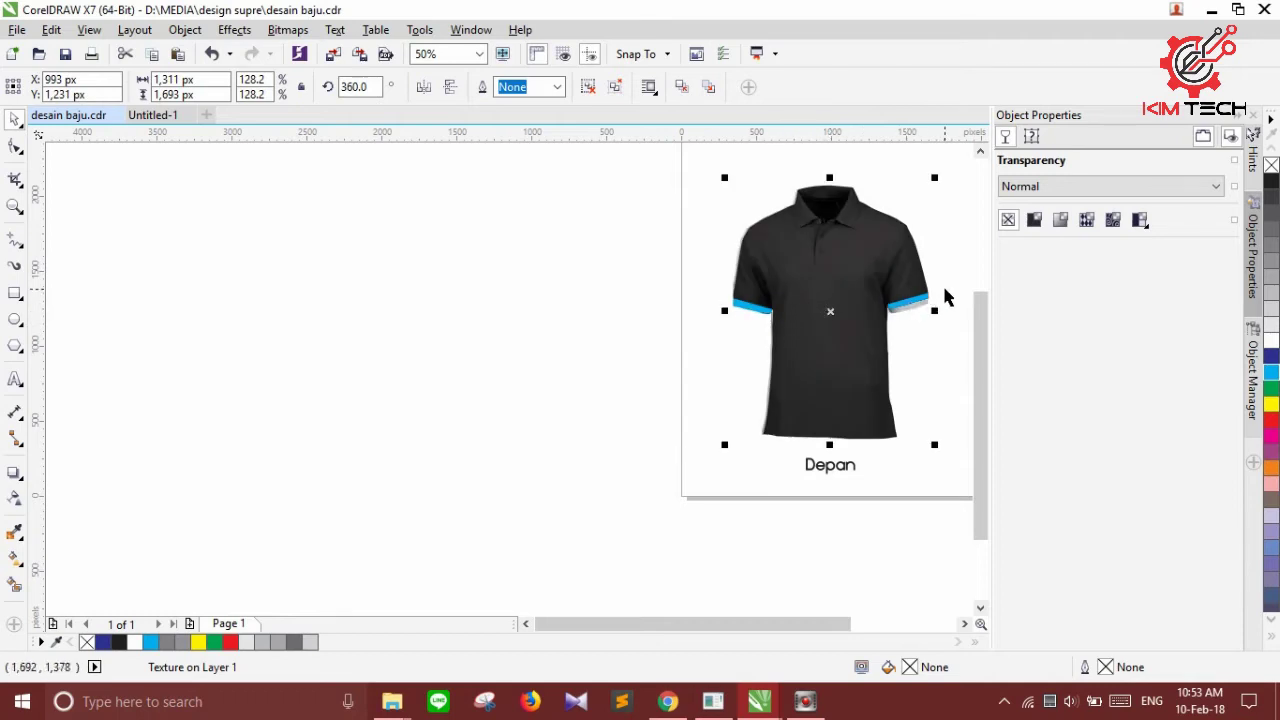
Examine how the cyan bands line up with the shirt texture at both sleeve cuffs
{"action": "scroll", "coordinate": [945, 297], "scroll_direction": "up", "scroll_amount": 2}
{"action": "scroll", "coordinate": [772, 297], "scroll_direction": "up", "scroll_amount": 1}
{"action": "scroll", "coordinate": [771, 297], "scroll_direction": "down", "scroll_amount": 1}
{"action": "scroll", "coordinate": [698, 310], "scroll_direction": "down", "scroll_amount": 2}
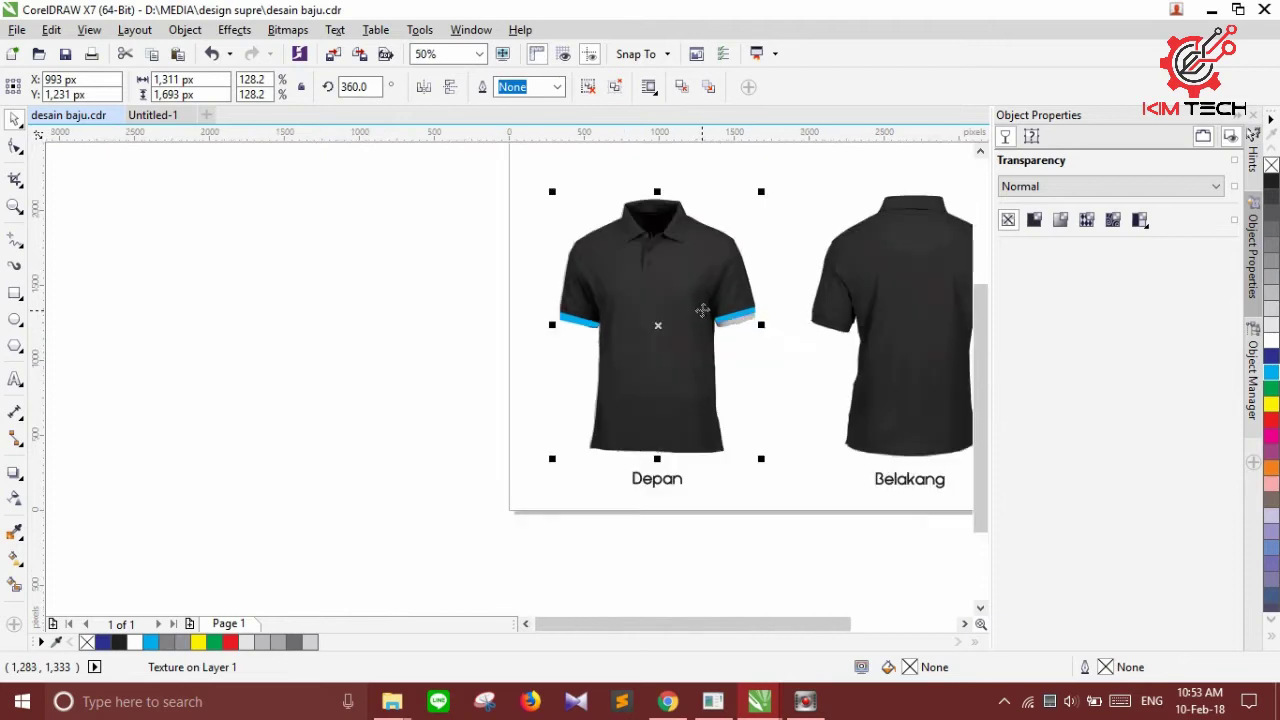
{"action": "scroll", "coordinate": [661, 334], "scroll_direction": "up", "scroll_amount": 2}
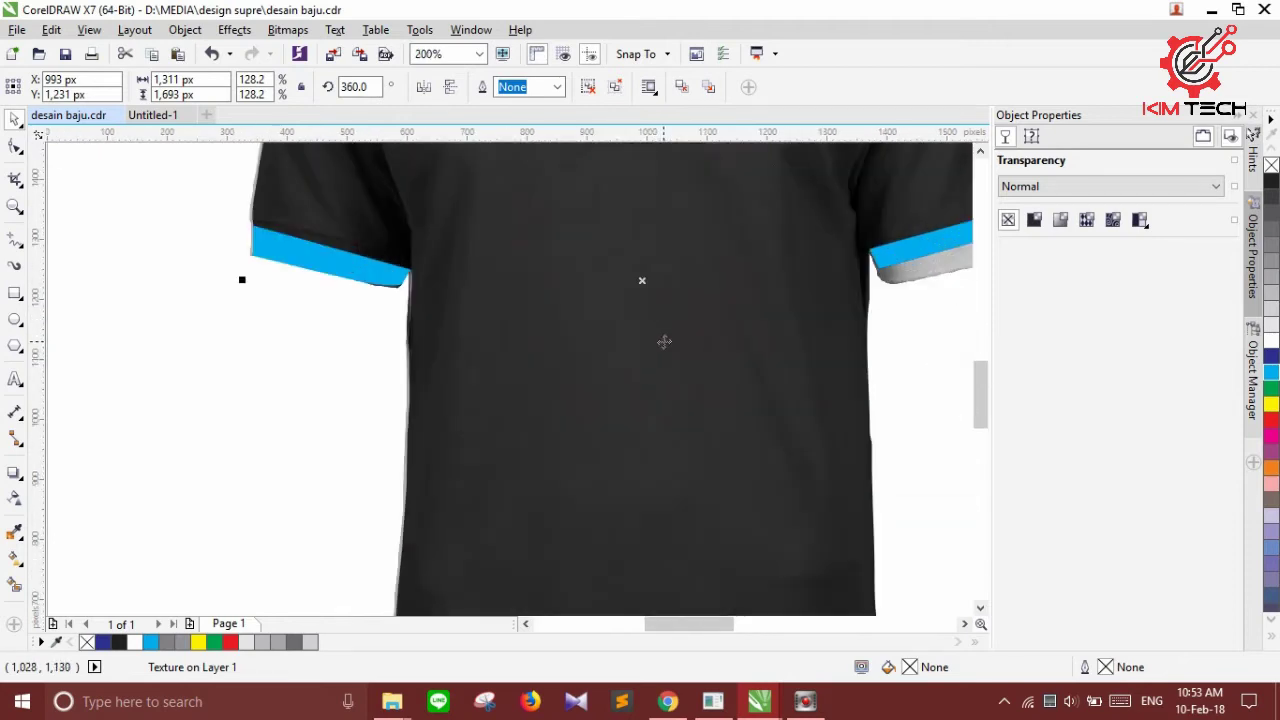
{"action": "scroll", "coordinate": [664, 342], "scroll_direction": "down", "scroll_amount": 2}
{"action": "scroll", "coordinate": [752, 313], "scroll_direction": "up", "scroll_amount": 1}
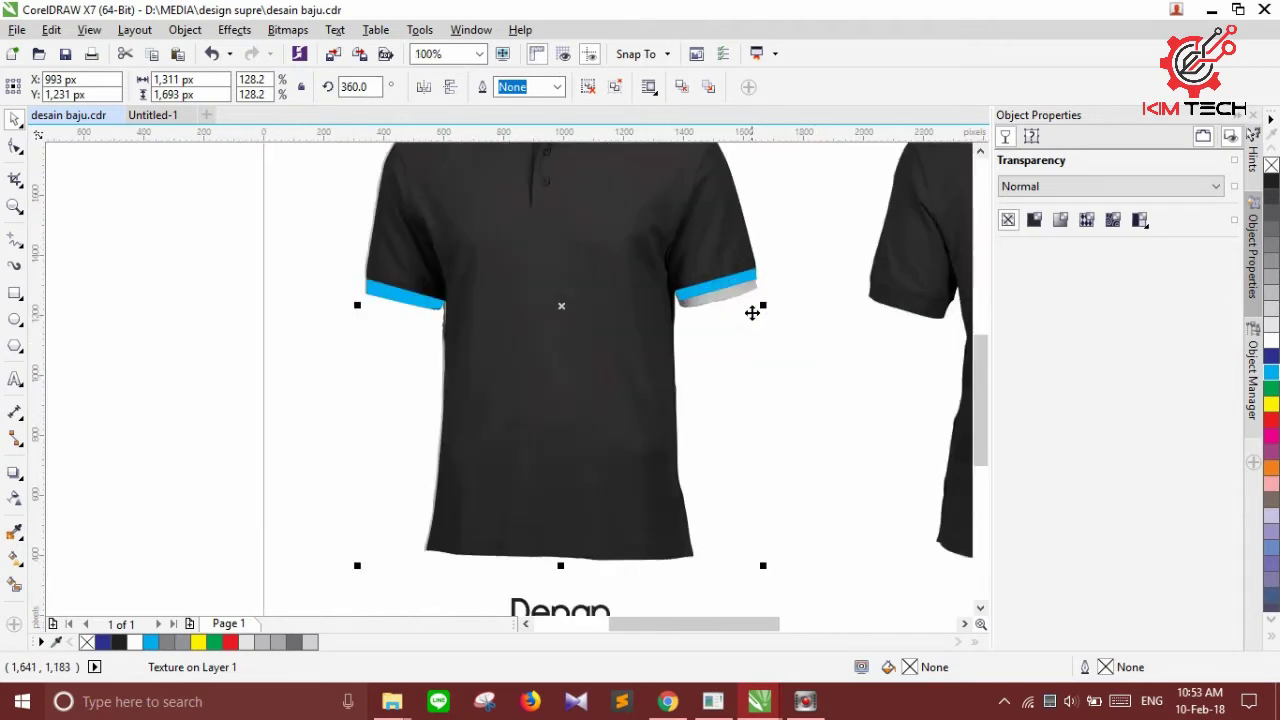
Shift the right sleeve's cyan band about 8 px right and 18 px down over the gray cuff
{"action": "left_click", "coordinate": [795, 272]}
{"action": "scroll", "coordinate": [789, 278], "scroll_direction": "up", "scroll_amount": 2}
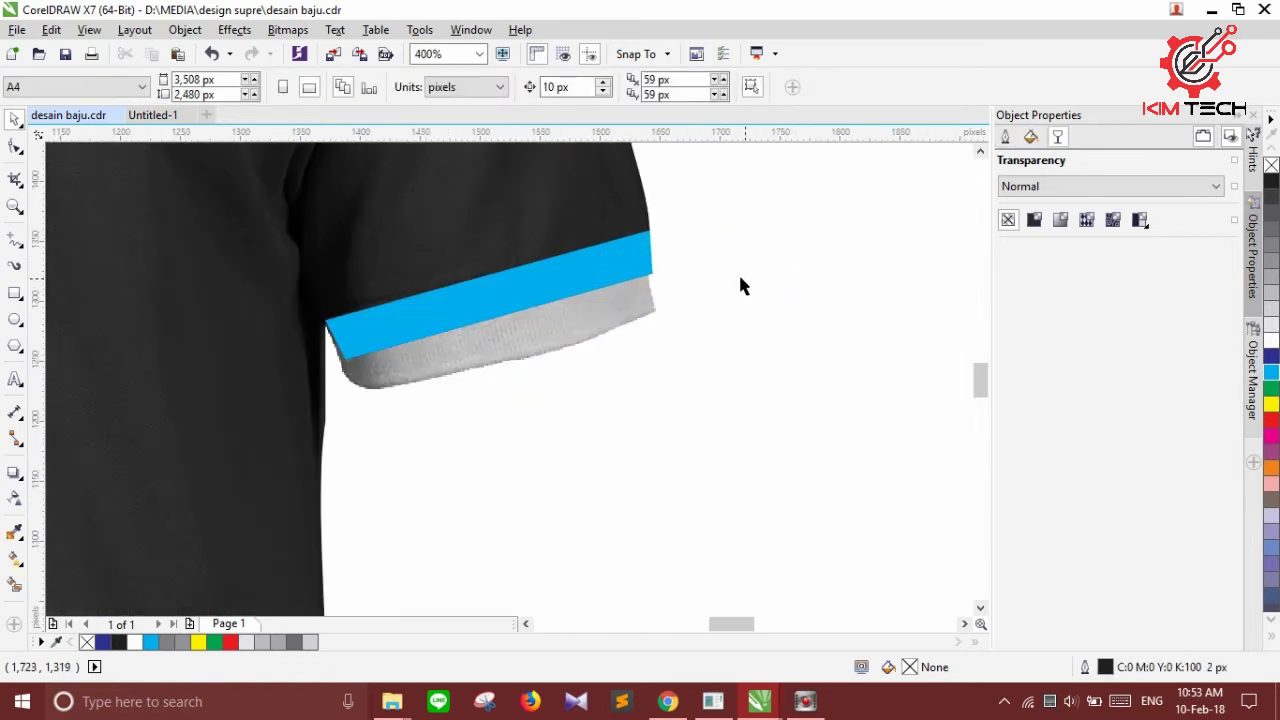
{"action": "left_click", "coordinate": [611, 263]}
{"action": "left_click_drag", "start_coordinate": [748, 218], "coordinate": [290, 412]}
{"action": "scroll", "coordinate": [537, 354], "scroll_direction": "down", "scroll_amount": 2}
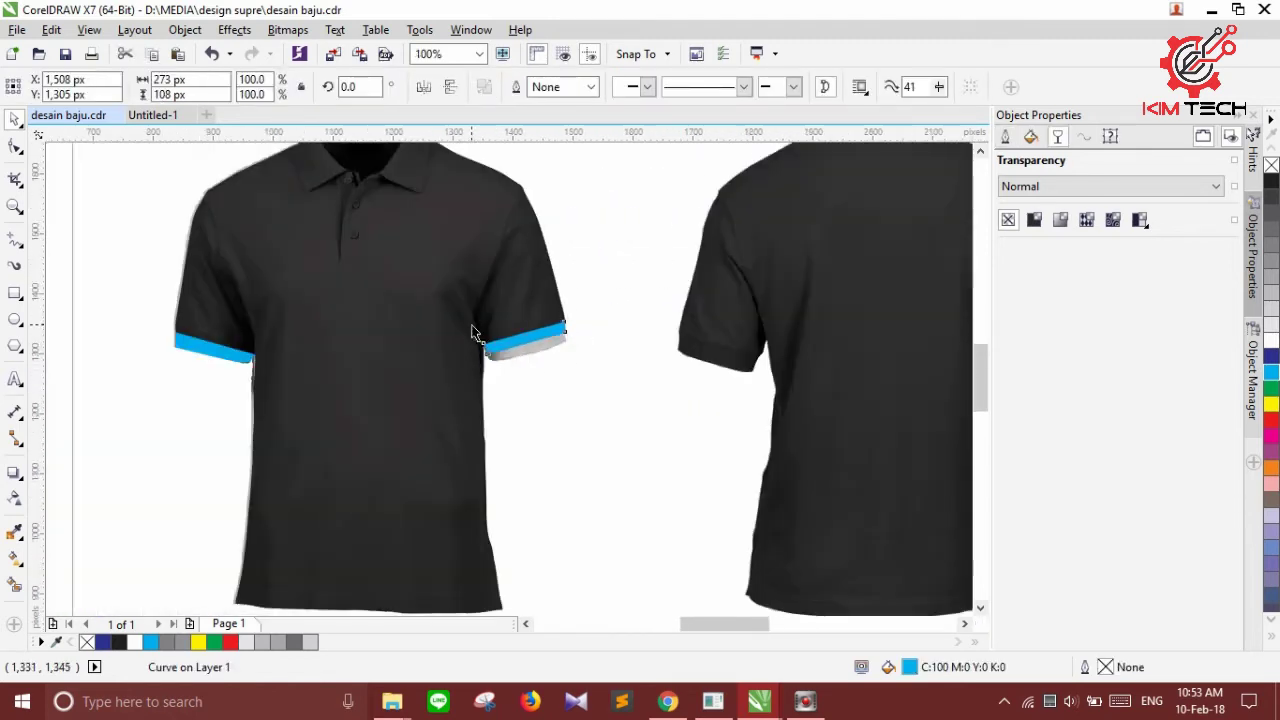
{"action": "scroll", "coordinate": [500, 340], "scroll_direction": "up", "scroll_amount": 1}
{"action": "left_click_drag", "start_coordinate": [580, 352], "coordinate": [579, 362]}
{"action": "scroll", "coordinate": [575, 365], "scroll_direction": "up", "scroll_amount": 1}
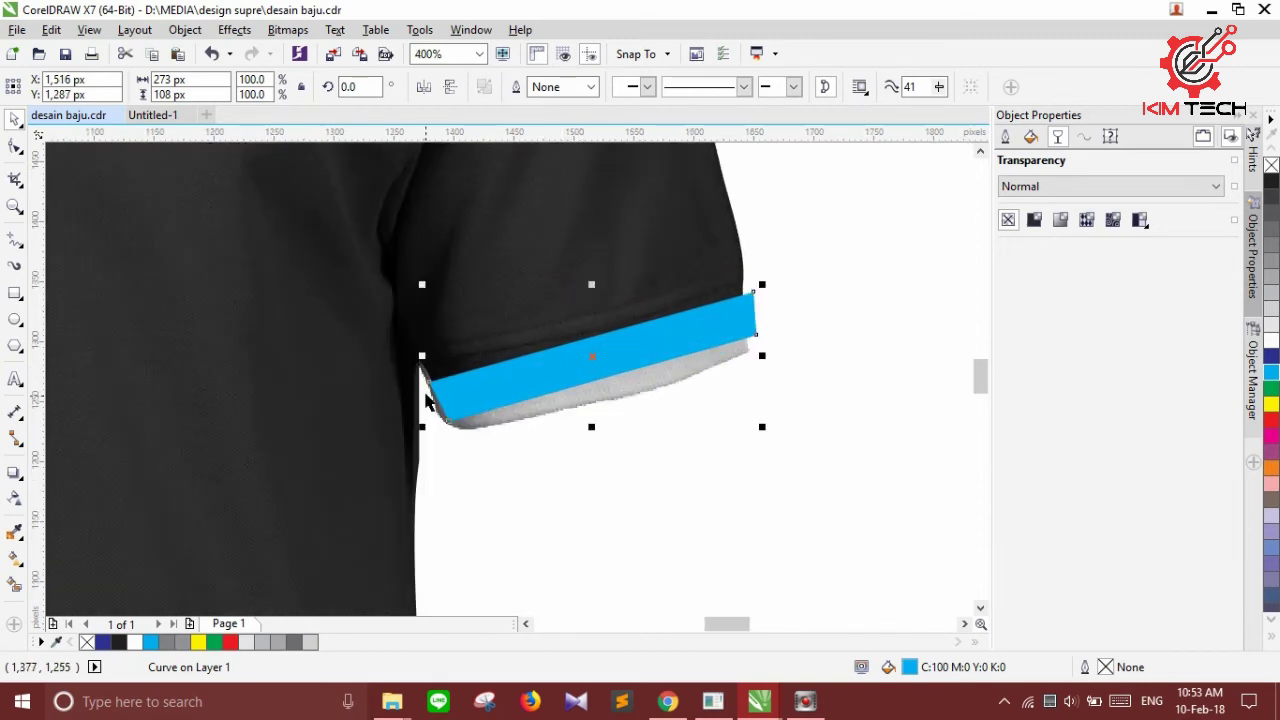
{"action": "scroll", "coordinate": [427, 398], "scroll_direction": "up", "scroll_amount": 2}
{"action": "scroll", "coordinate": [427, 398], "scroll_direction": "down", "scroll_amount": 2}
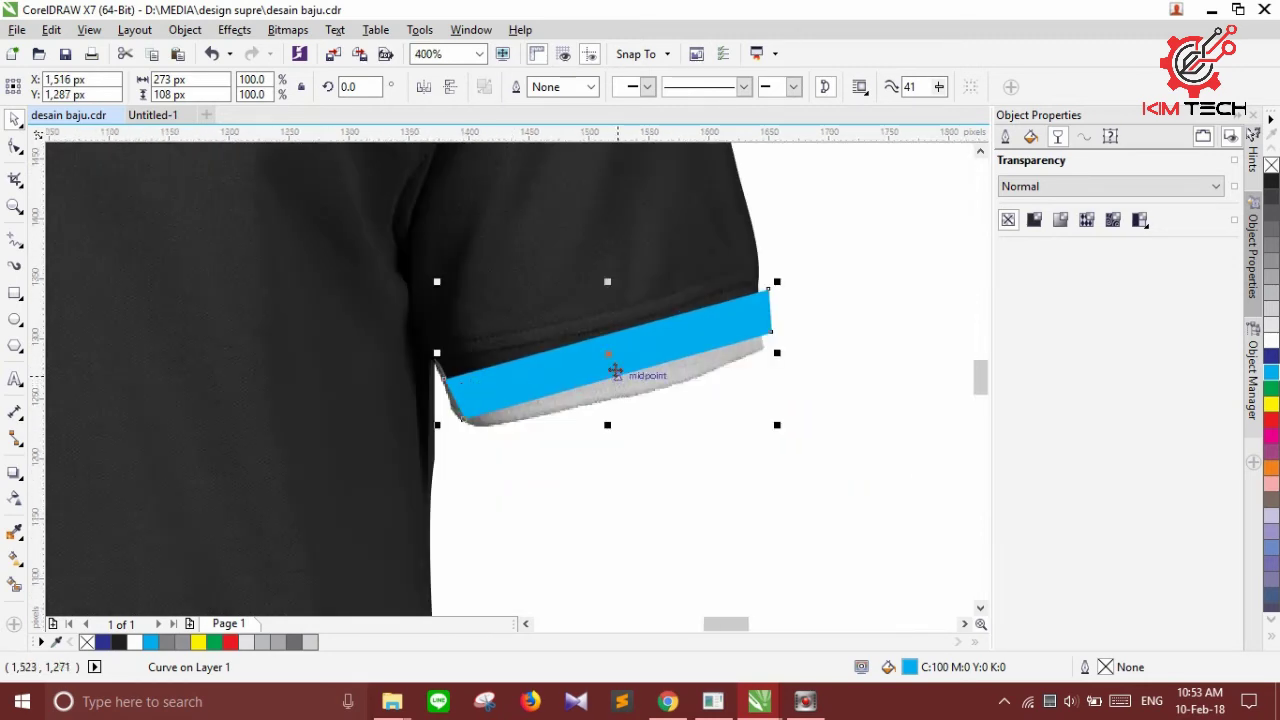
Reshape the right sleeve's cyan band by lowering its bottom edge and moving both upper corners onto the cuff seam ends
{"action": "left_click", "coordinate": [16, 147]}
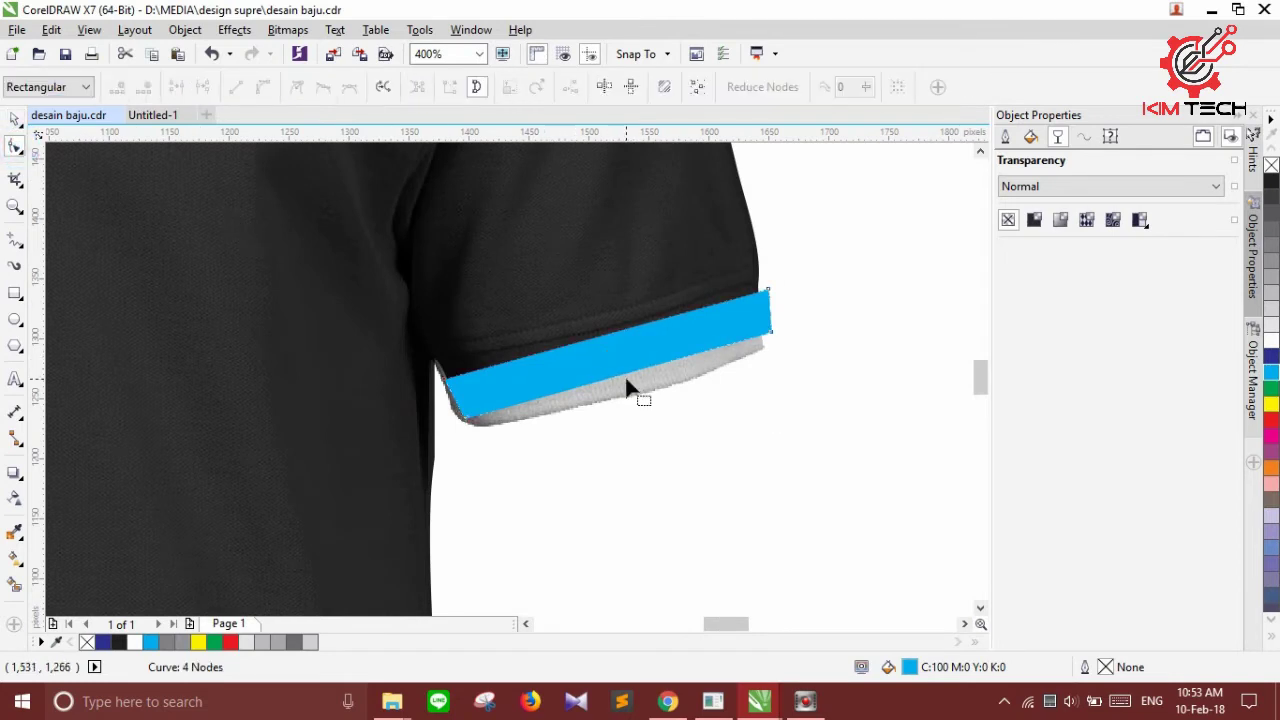
{"action": "mouse_move", "coordinate": [626, 381]}
{"action": "left_mouse_down"}
{"action": "mouse_move", "coordinate": [637, 406]}
{"action": "mouse_move", "coordinate": [625, 402]}
{"action": "left_mouse_up"}
{"action": "scroll", "coordinate": [453, 381], "scroll_direction": "down", "scroll_amount": 2}
{"action": "scroll", "coordinate": [455, 378], "scroll_direction": "up", "scroll_amount": 2}
{"action": "mouse_move", "coordinate": [447, 377]}
{"action": "left_mouse_down"}
{"action": "mouse_move", "coordinate": [440, 362]}
{"action": "mouse_move", "coordinate": [464, 363]}
{"action": "left_mouse_up"}
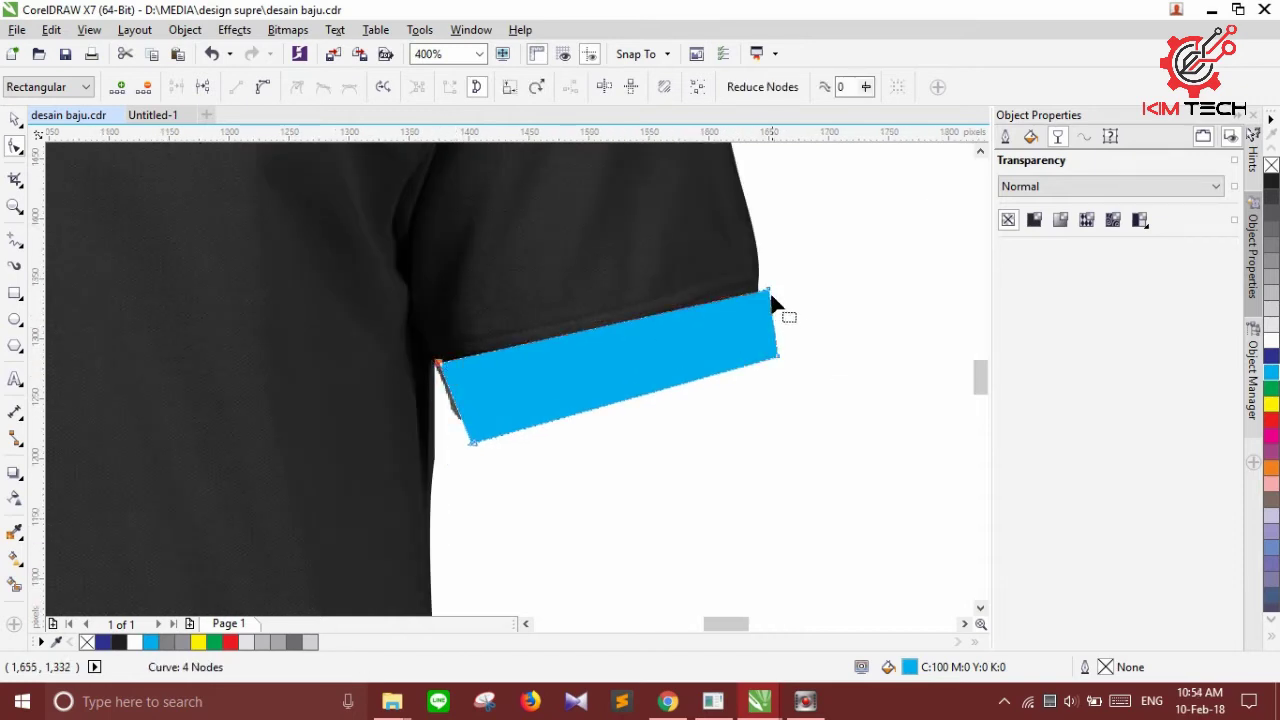
{"action": "left_click_drag", "start_coordinate": [770, 290], "coordinate": [760, 284]}
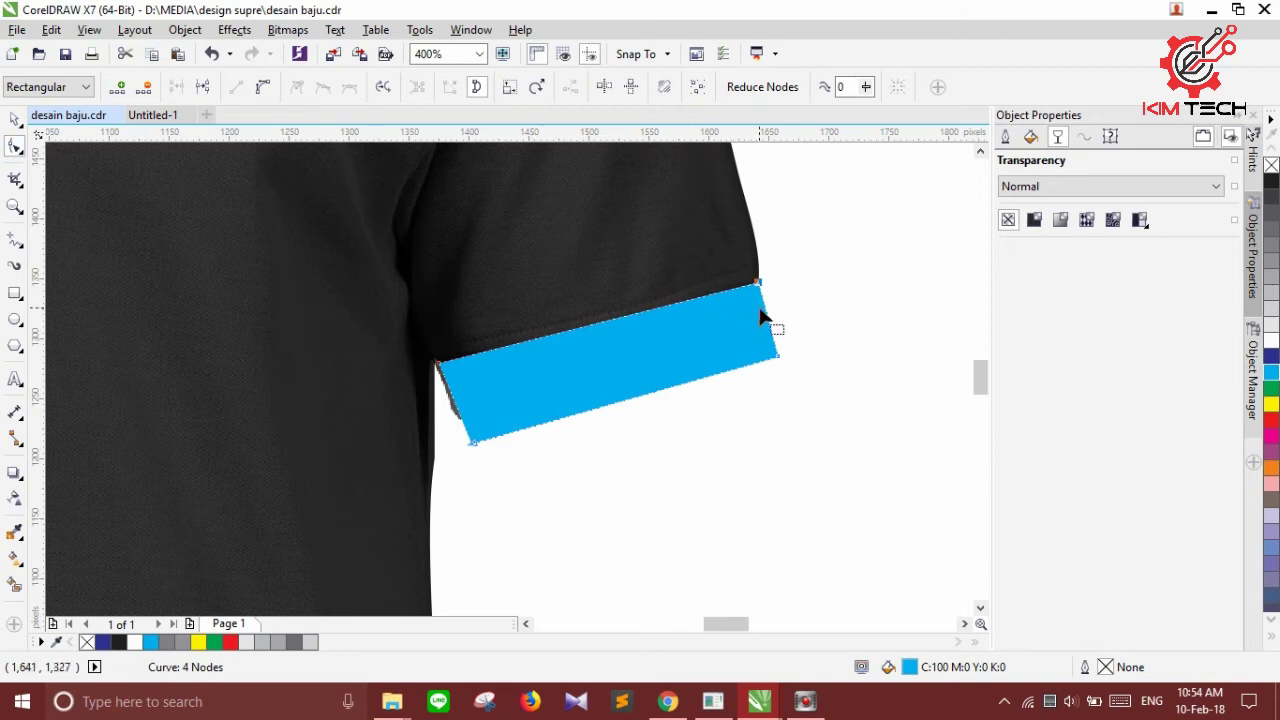
Curve the outer and lower edges of the right sleeve's cyan band and fit its lower inner corner to the cuff
{"action": "mouse_move", "coordinate": [769, 327]}
{"action": "left_mouse_down"}
{"action": "mouse_move", "coordinate": [739, 312]}
{"action": "mouse_move", "coordinate": [763, 323]}
{"action": "mouse_move", "coordinate": [771, 360]}
{"action": "mouse_move", "coordinate": [762, 336]}
{"action": "left_mouse_up"}
{"action": "left_click", "coordinate": [264, 87]}
{"action": "left_click_drag", "start_coordinate": [474, 447], "coordinate": [459, 414]}
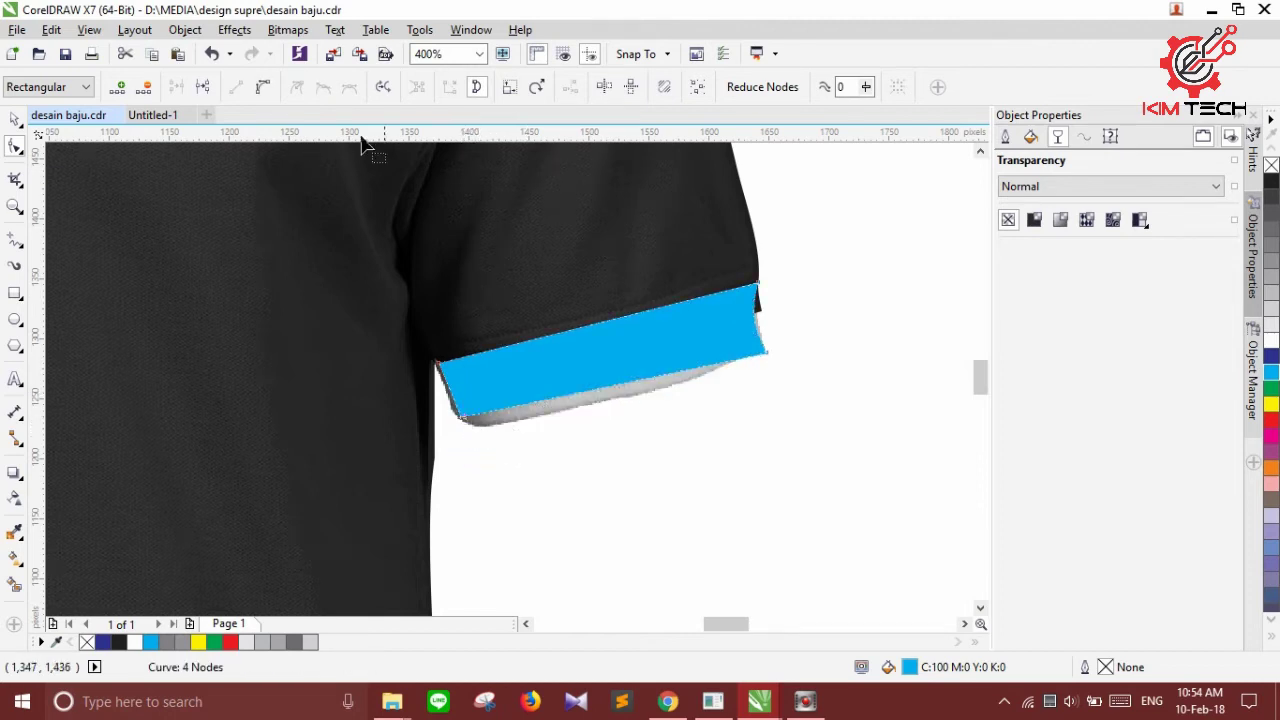
{"action": "left_click", "coordinate": [604, 389]}
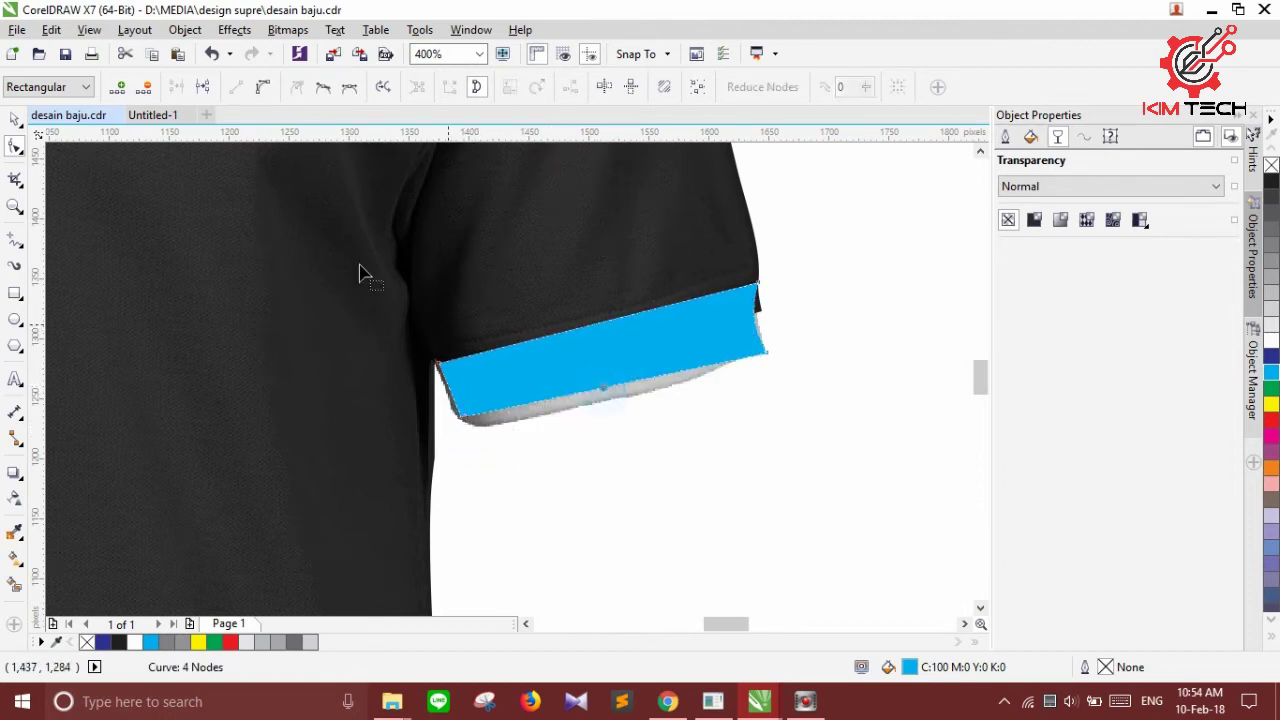
{"action": "left_click", "coordinate": [257, 87]}
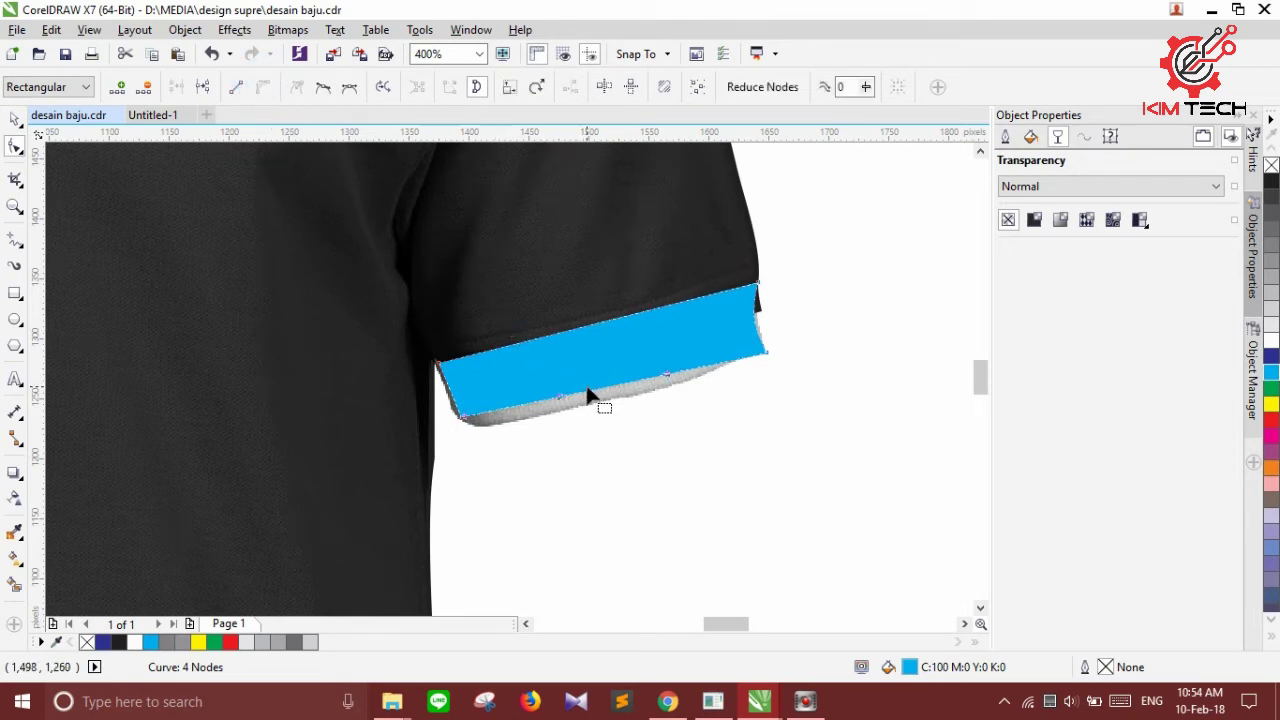
{"action": "left_click_drag", "start_coordinate": [588, 396], "coordinate": [574, 416]}
{"action": "scroll", "coordinate": [757, 330], "scroll_direction": "down", "scroll_amount": 4}
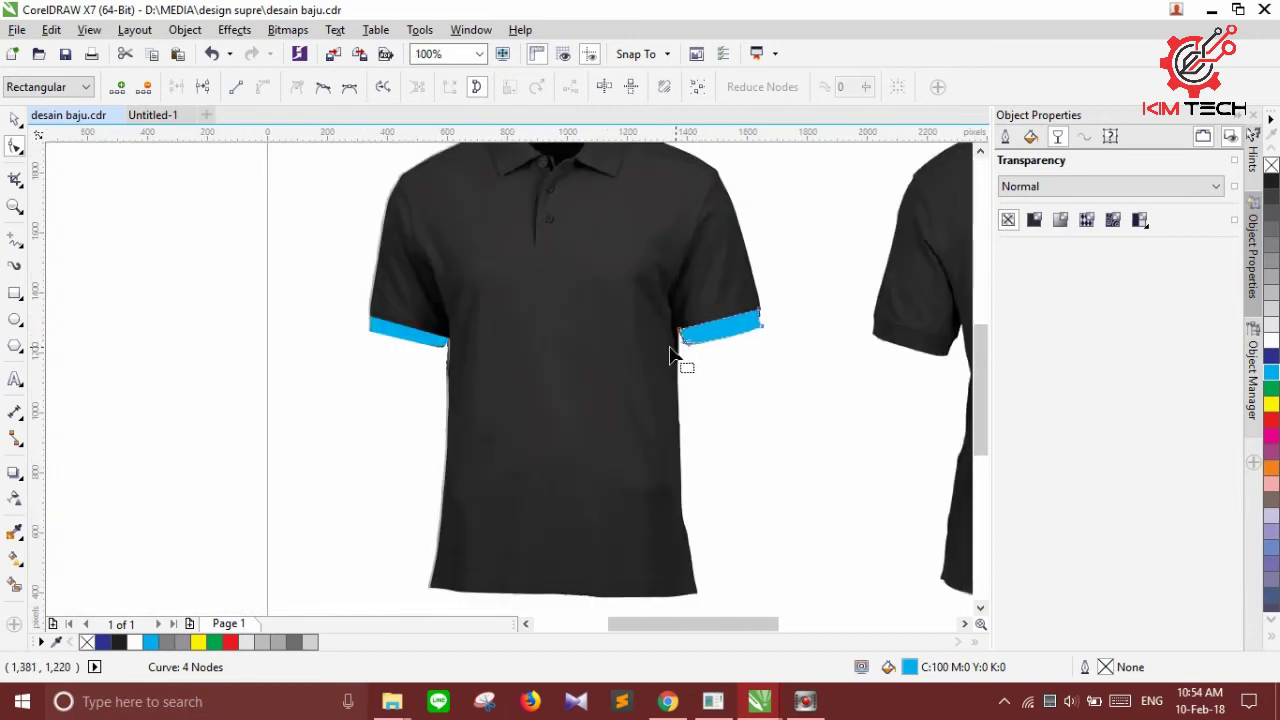
{"action": "left_click", "coordinate": [15, 118]}
{"action": "left_click", "coordinate": [191, 351]}
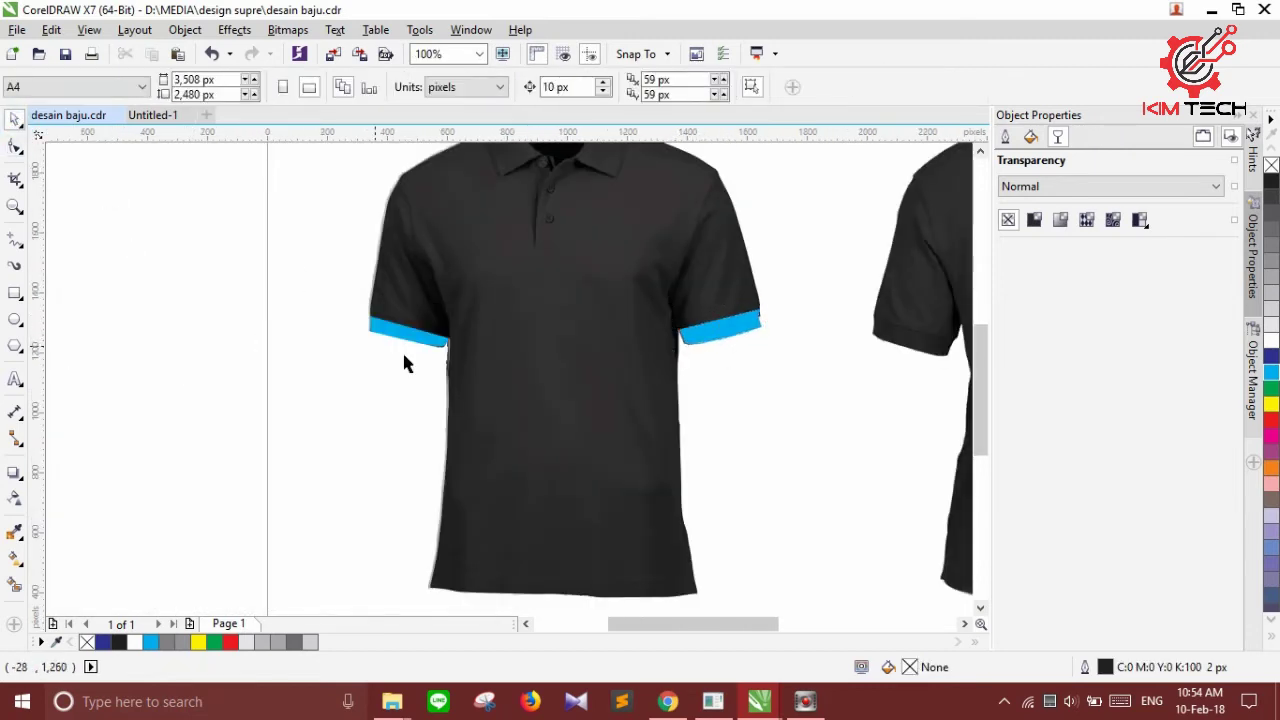
{"action": "scroll", "coordinate": [767, 341], "scroll_direction": "up", "scroll_amount": 4}
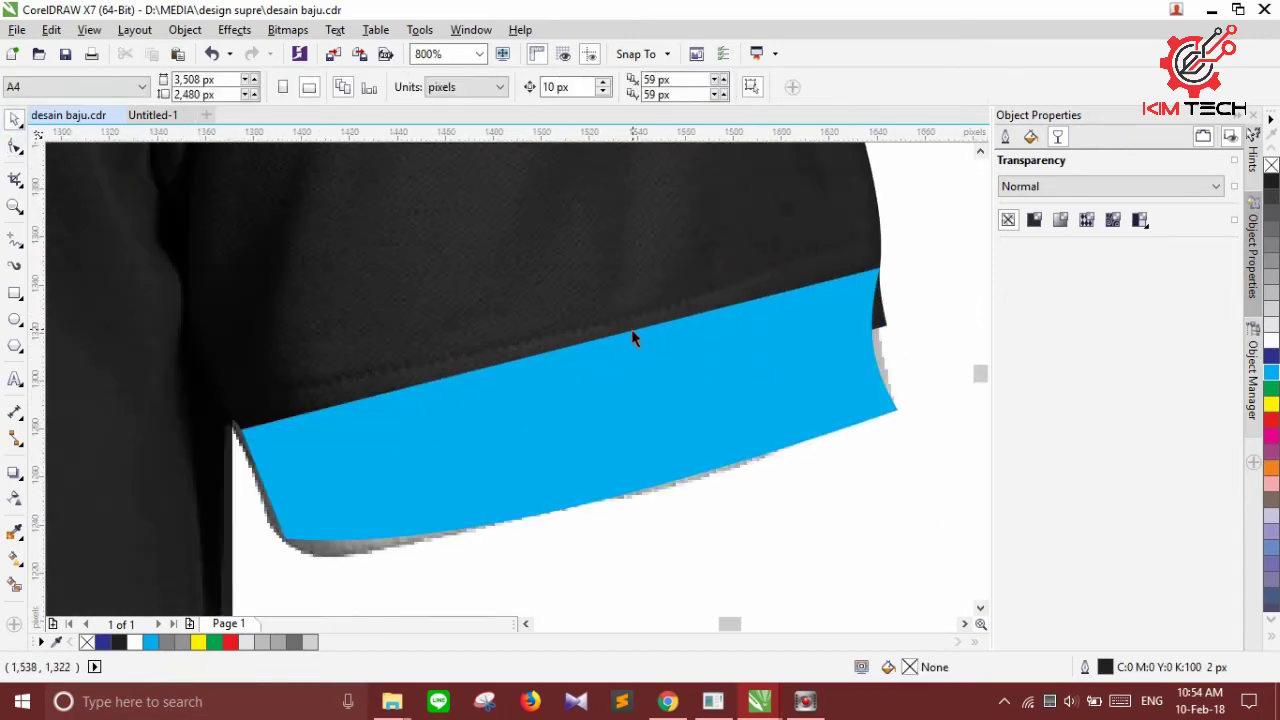
{"action": "scroll", "coordinate": [631, 339], "scroll_direction": "down", "scroll_amount": 4}
Bring the front shirt's texture to the front of the page, over the cyan sleeve bands
{"action": "left_click", "coordinate": [450, 355]}
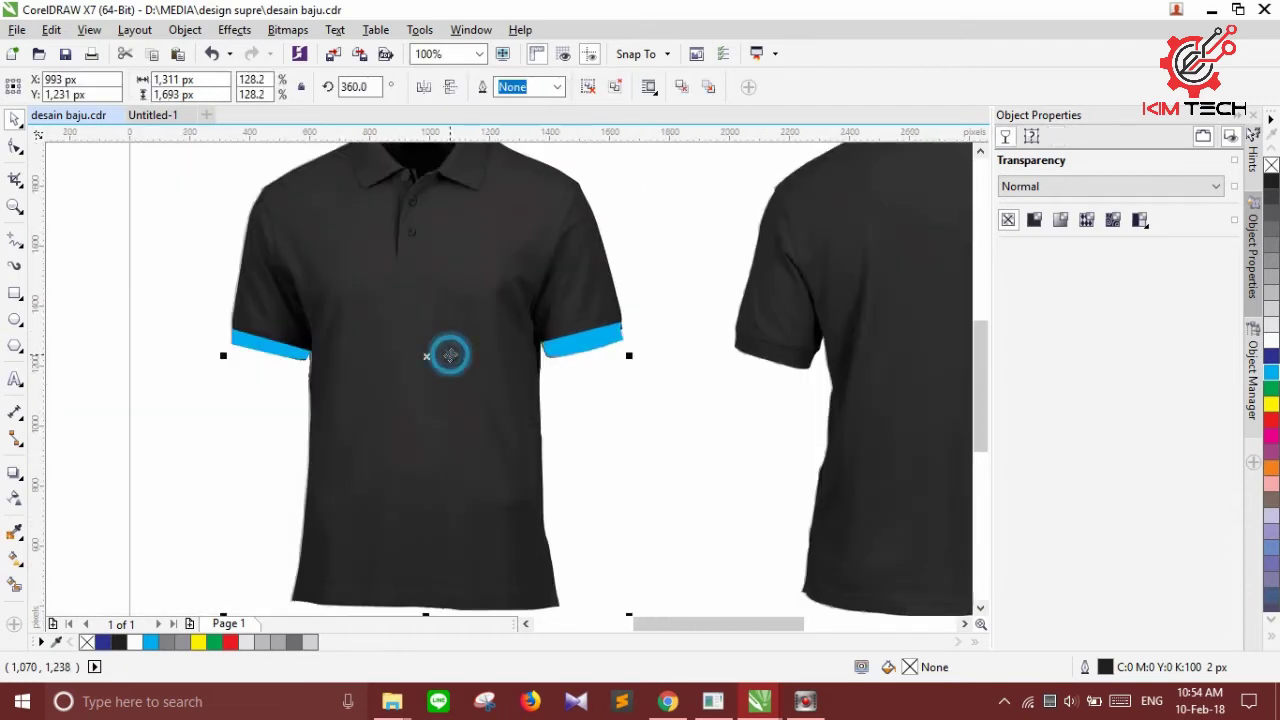
{"action": "right_click", "coordinate": [451, 355]}
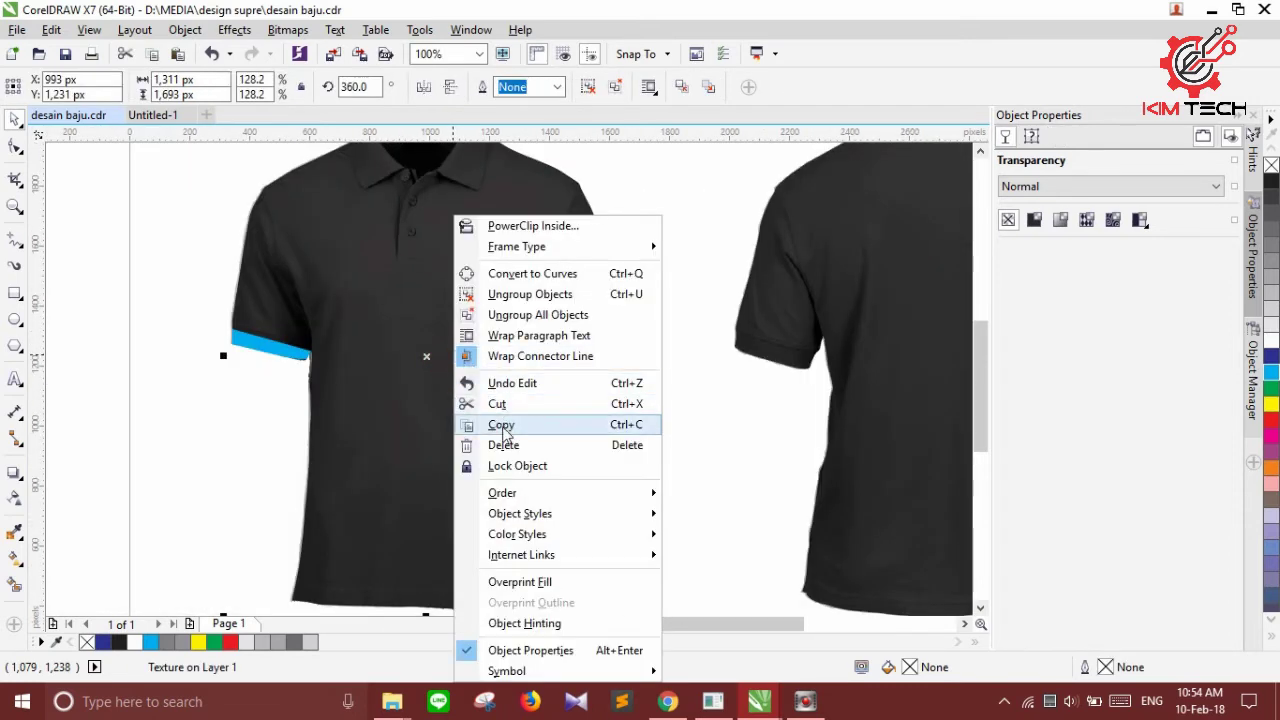
{"action": "mouse_move", "coordinate": [566, 493]}
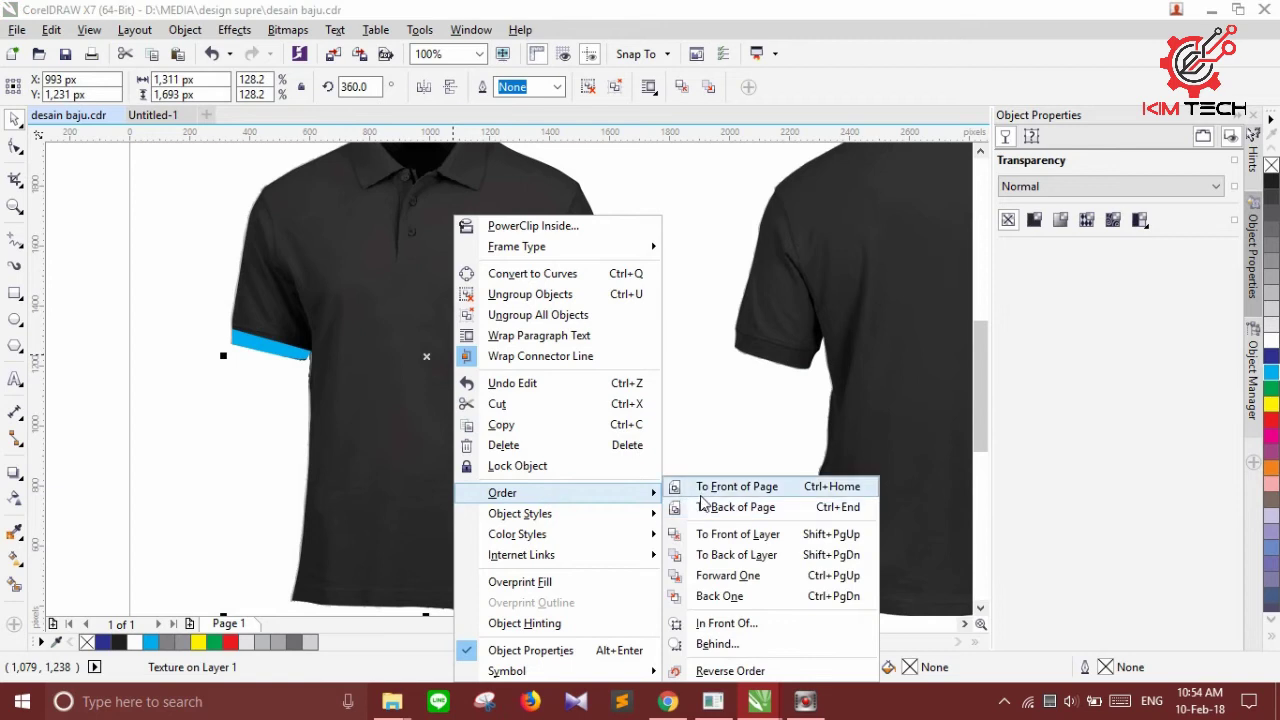
{"action": "left_click", "coordinate": [705, 492]}
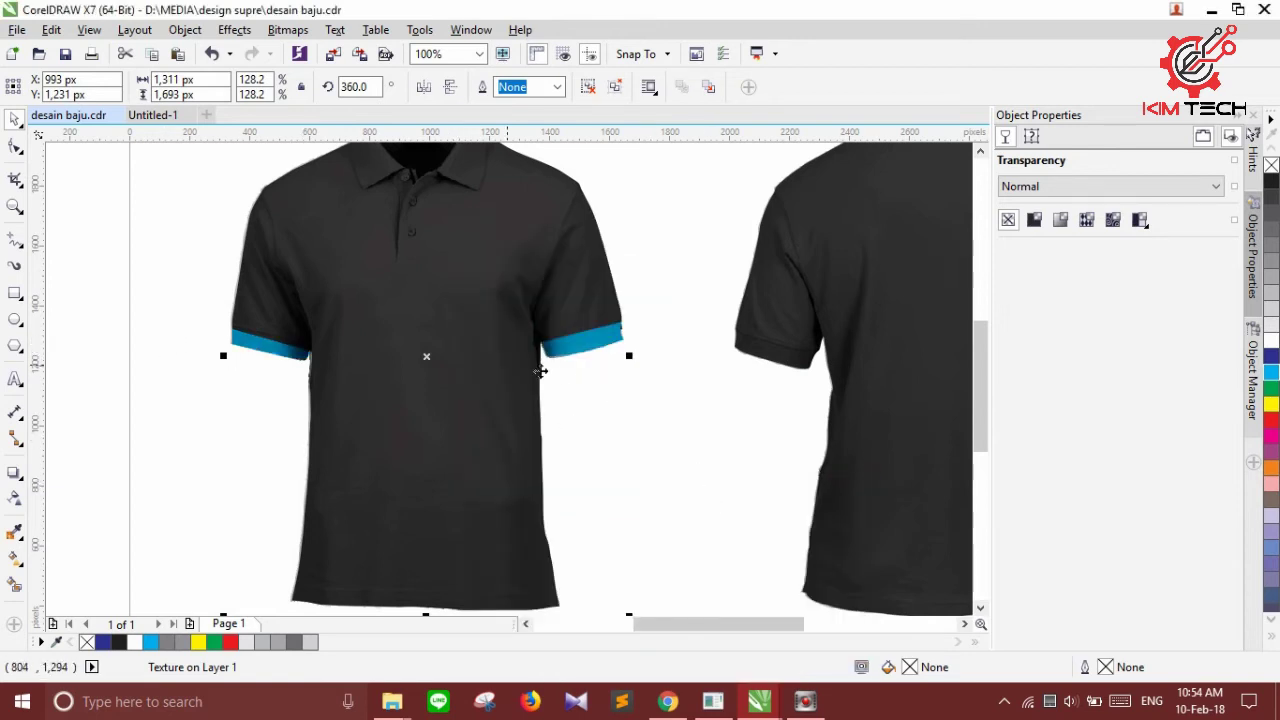
{"action": "scroll", "coordinate": [540, 371], "scroll_direction": "down", "scroll_amount": 3}
{"action": "scroll", "coordinate": [443, 370], "scroll_direction": "up", "scroll_amount": 2}
{"action": "left_click", "coordinate": [386, 357]}
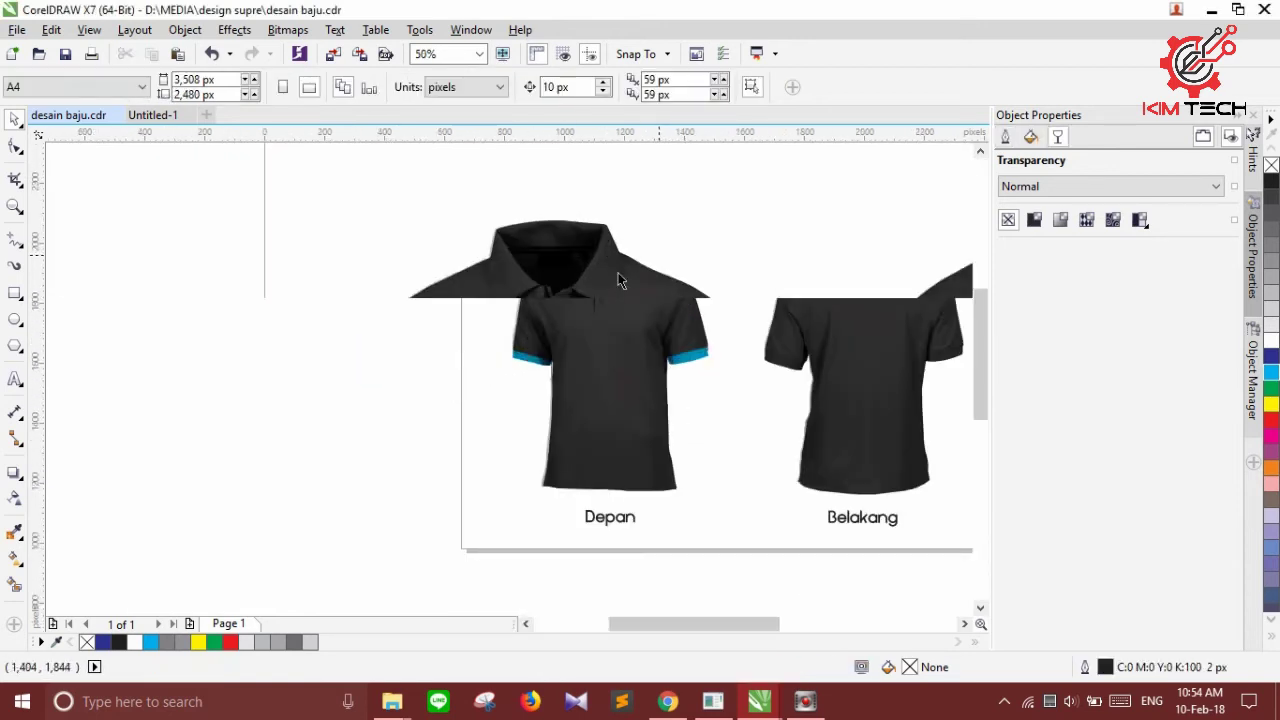
Draw a closed four-sided shape about 76 px wide and 184 px high over the inner button placket below the collar
{"action": "scroll", "coordinate": [618, 280], "scroll_direction": "up", "scroll_amount": 3}
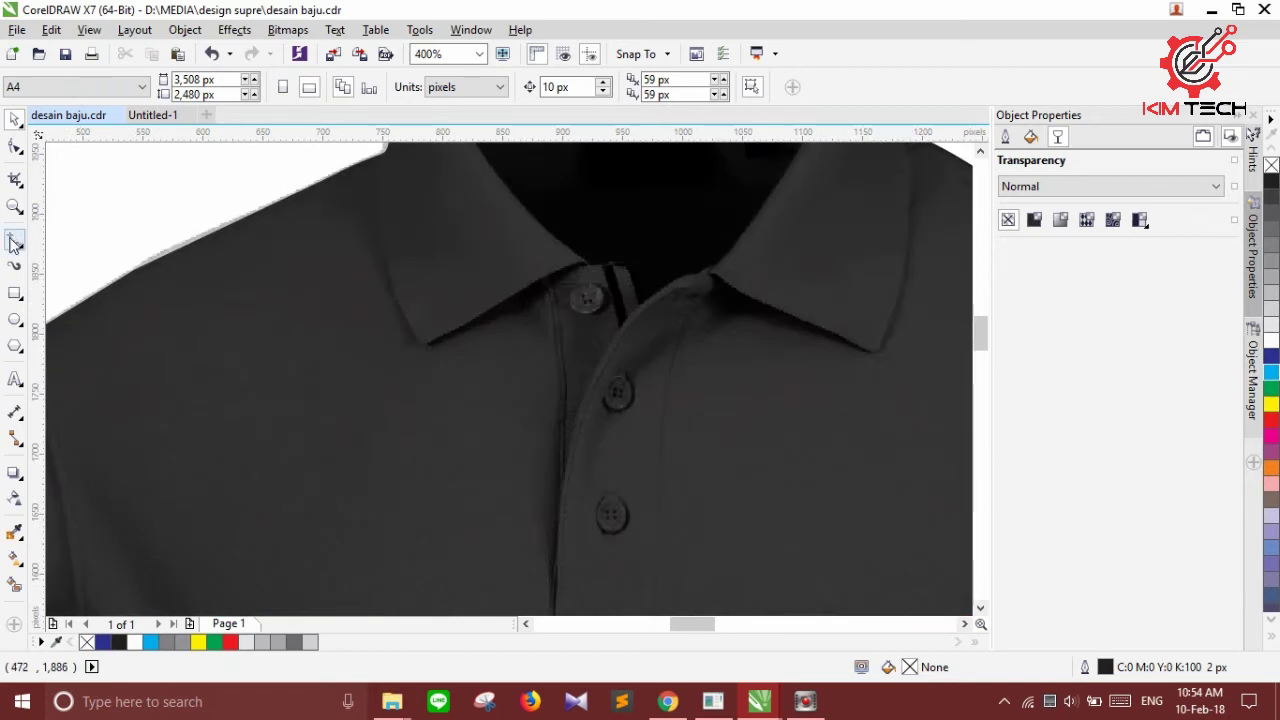
{"action": "left_click", "coordinate": [15, 243]}
{"action": "scroll", "coordinate": [557, 276], "scroll_direction": "up", "scroll_amount": 1}
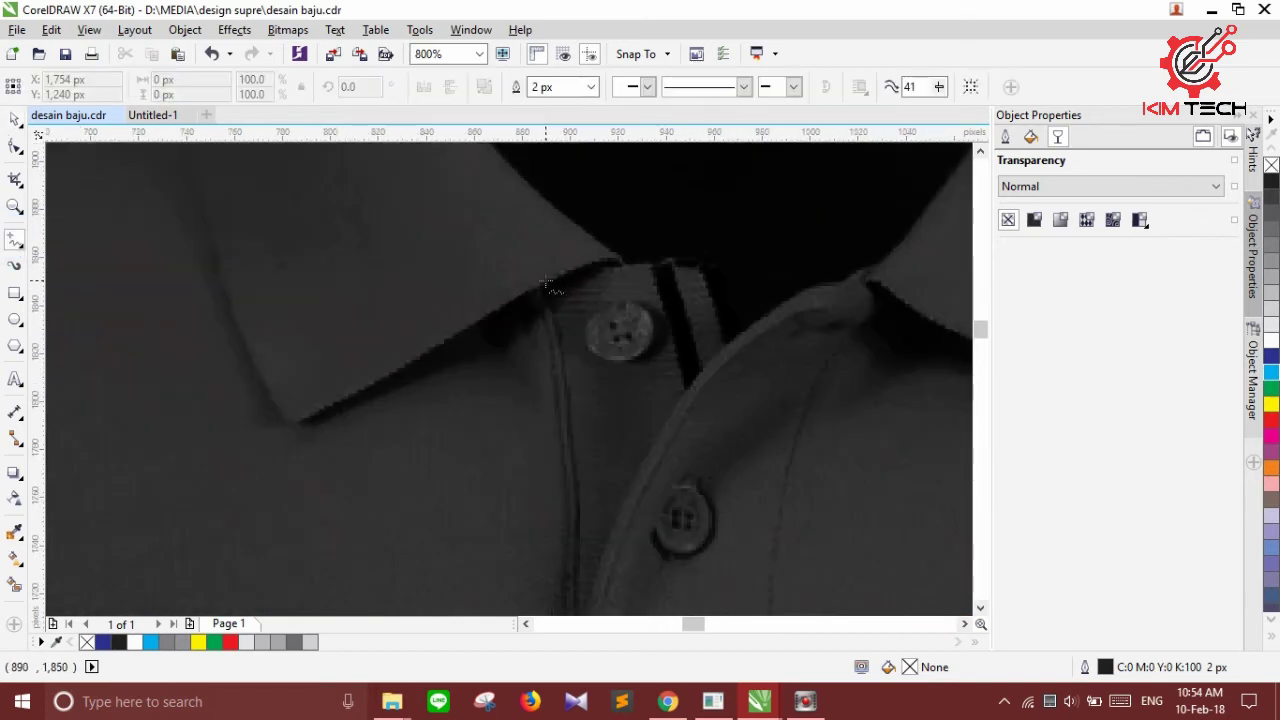
{"action": "left_click", "coordinate": [546, 282]}
{"action": "left_click", "coordinate": [696, 260]}
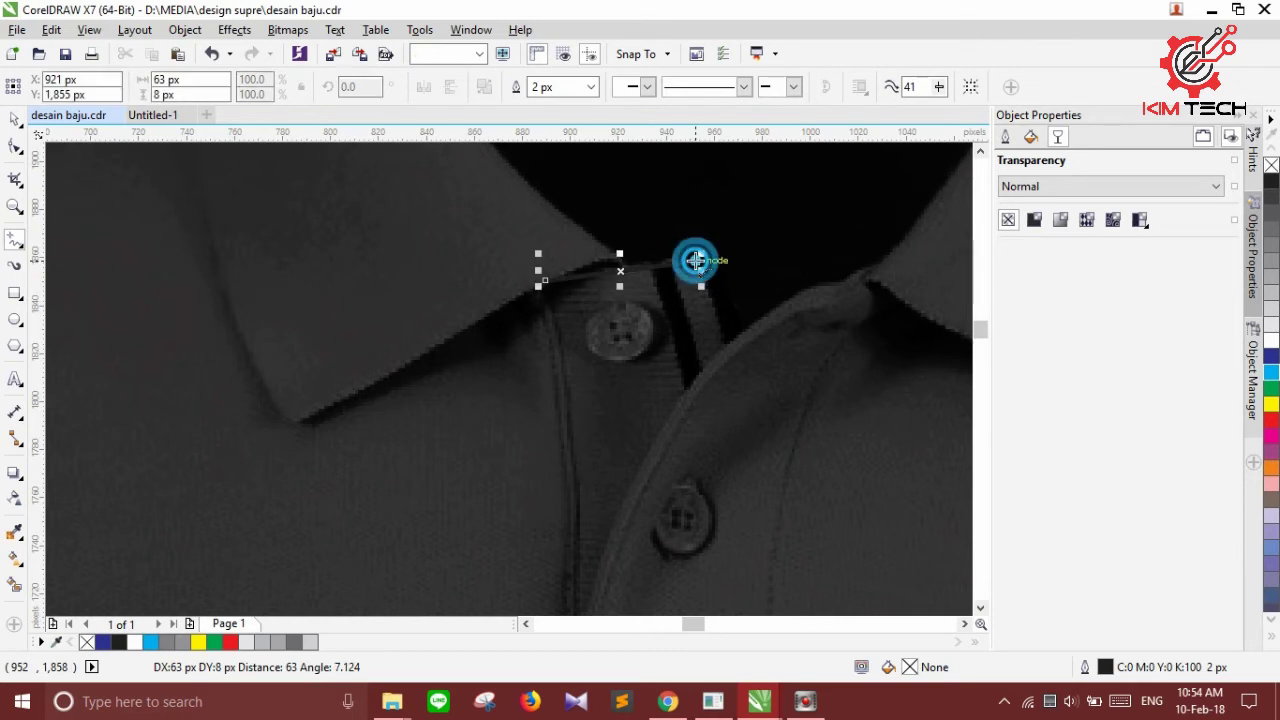
{"action": "left_click", "coordinate": [724, 341]}
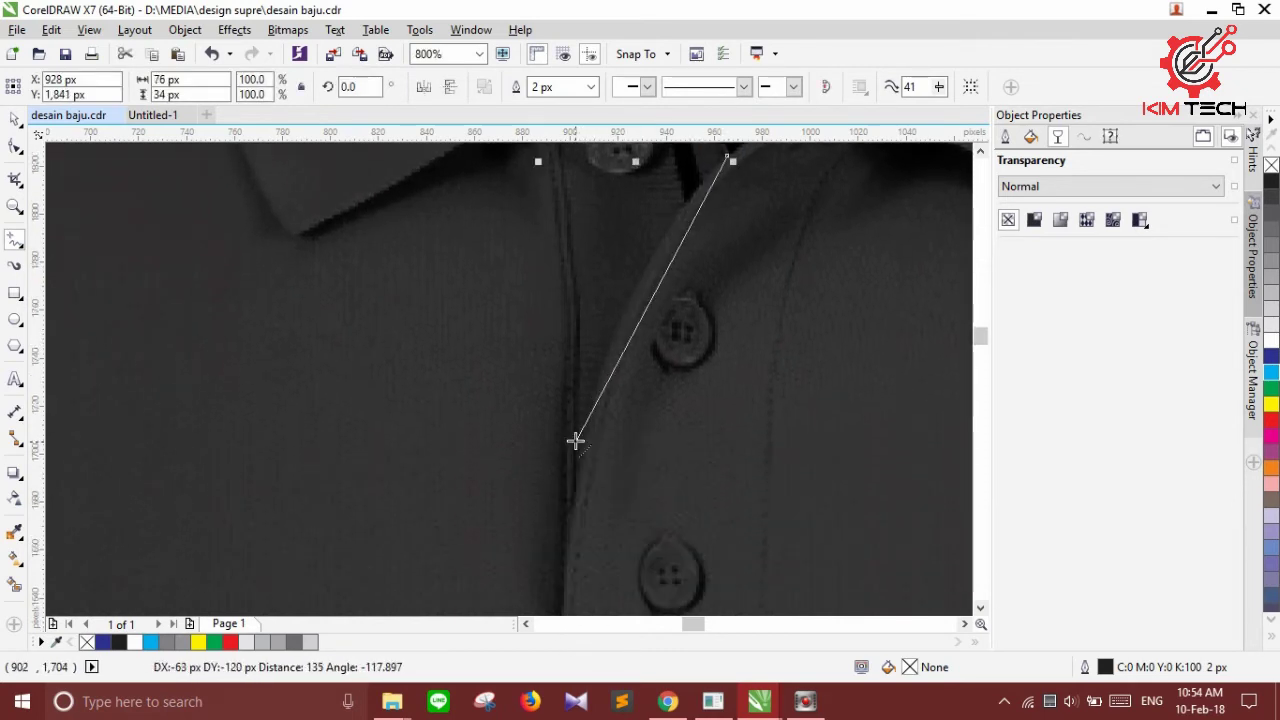
{"action": "left_click", "coordinate": [569, 514]}
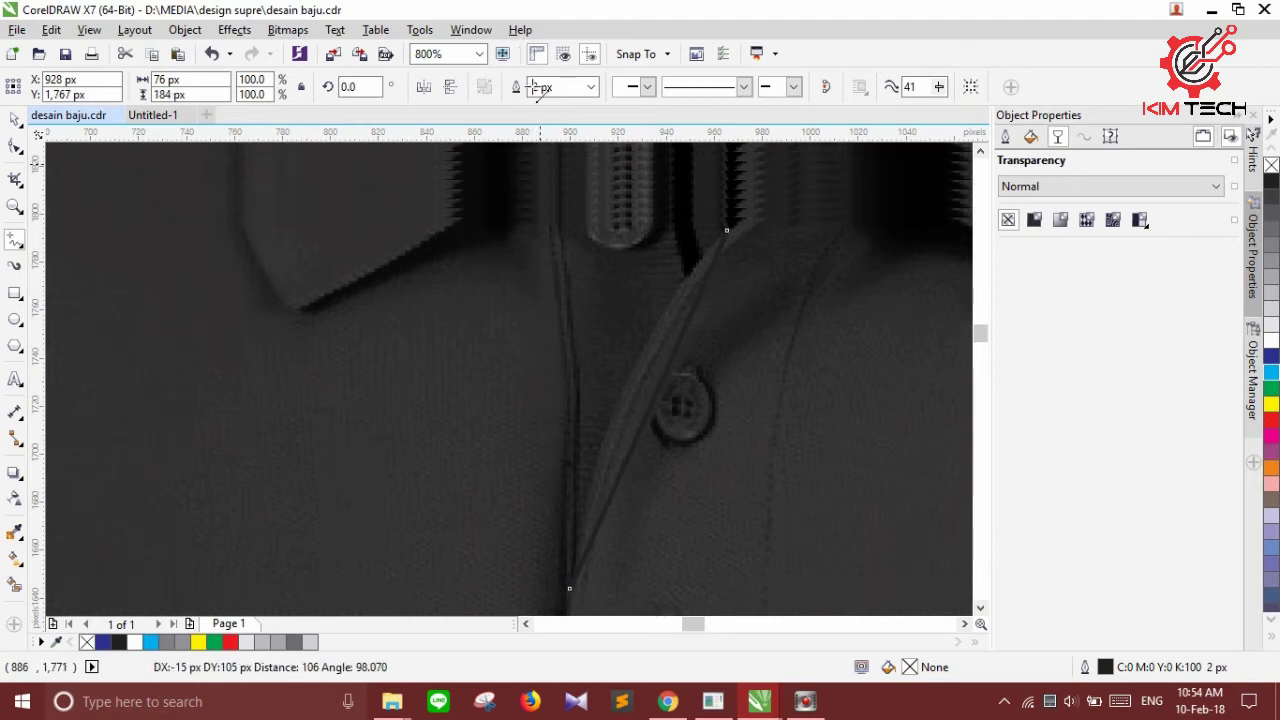
{"action": "left_click", "coordinate": [545, 215]}
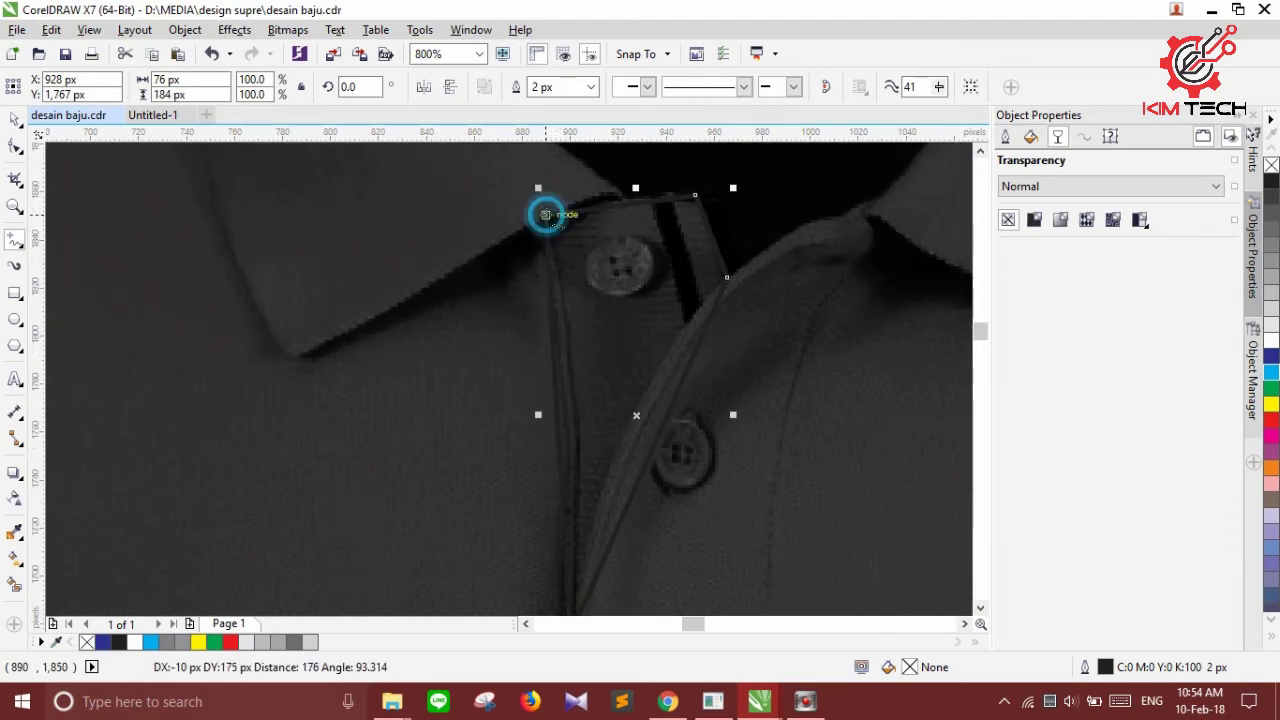
Leave the placket shape without fill and curve its long slanted edge along the overlapping placket
{"action": "left_click", "coordinate": [1273, 374]}
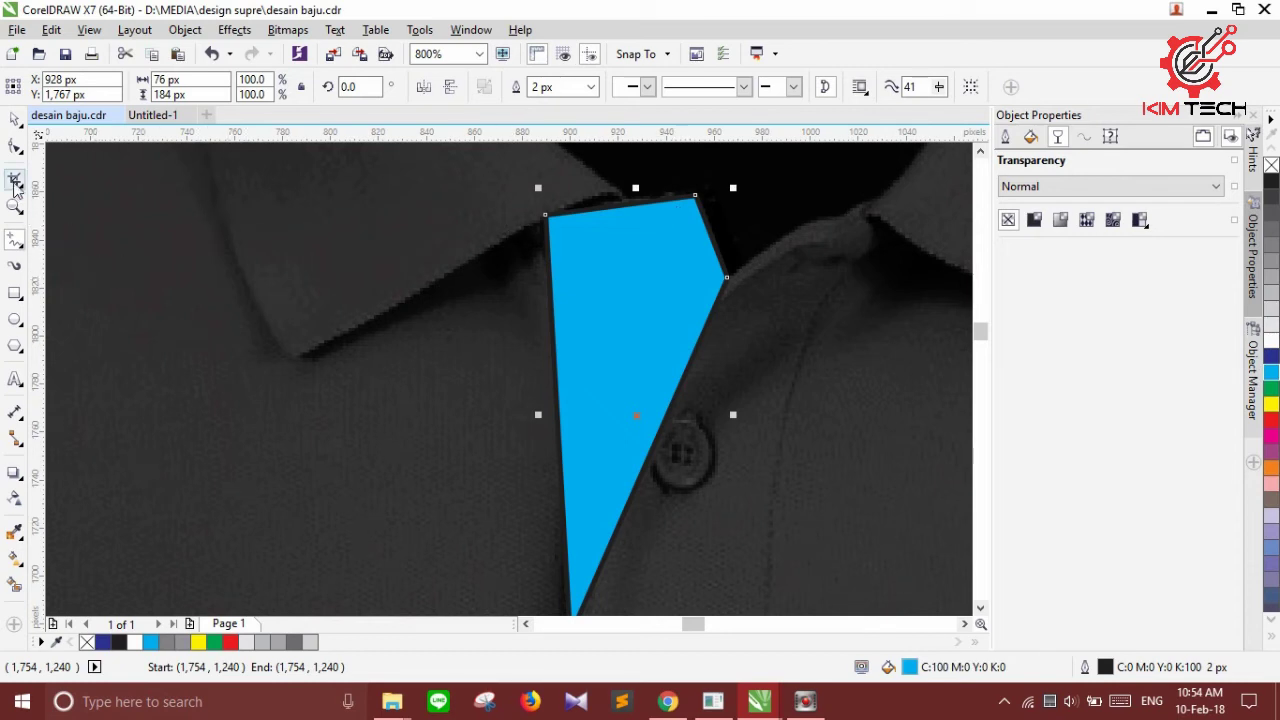
{"action": "left_click", "coordinate": [1271, 164]}
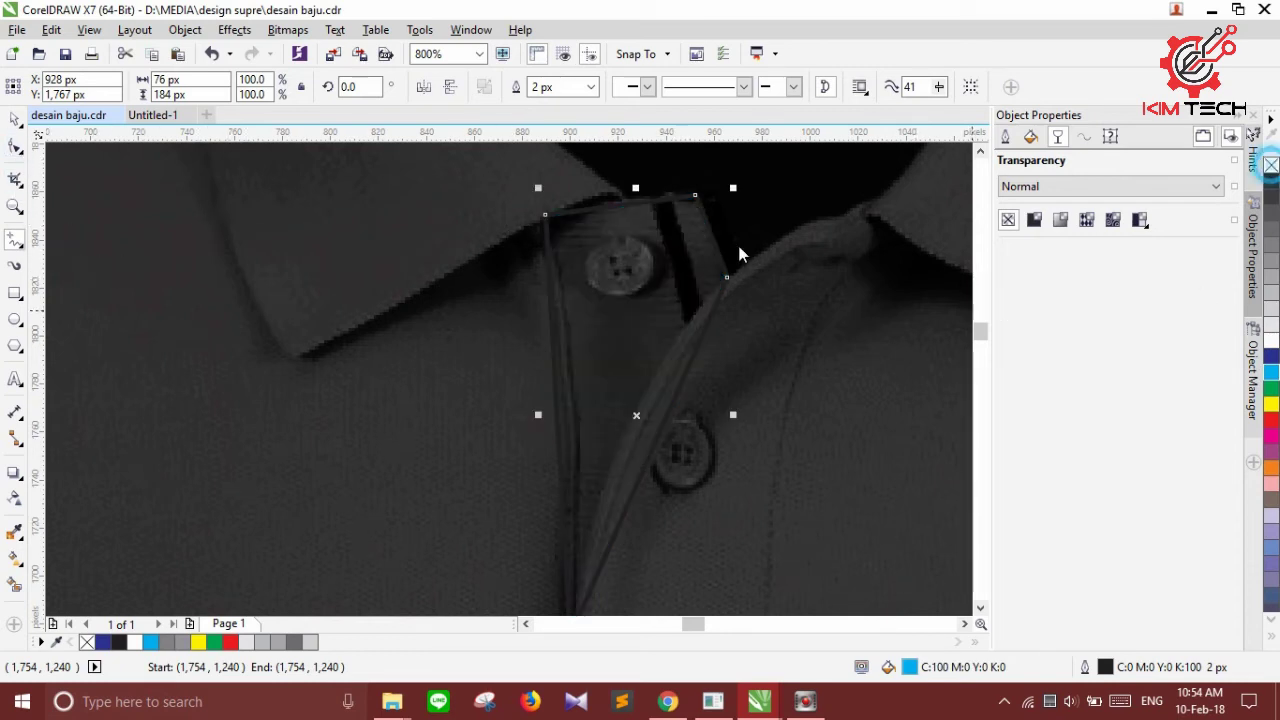
{"action": "left_click", "coordinate": [16, 148]}
{"action": "left_click", "coordinate": [666, 417]}
{"action": "left_click", "coordinate": [261, 88]}
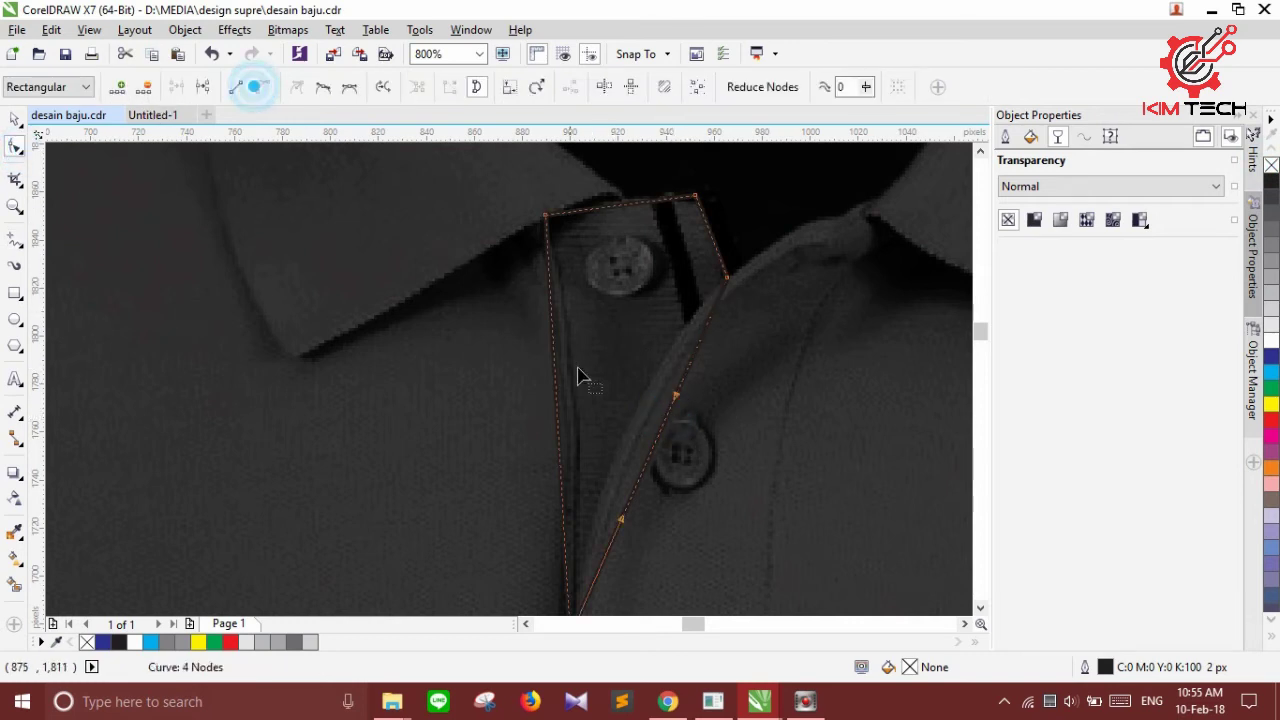
{"action": "left_click_drag", "start_coordinate": [668, 435], "coordinate": [628, 408]}
Draw an ellipse about 28 by 27 px over the top button and fill it black
{"action": "left_click", "coordinate": [15, 320]}
{"action": "left_click_drag", "start_coordinate": [590, 238], "coordinate": [660, 304]}
{"action": "left_click", "coordinate": [1271, 181]}
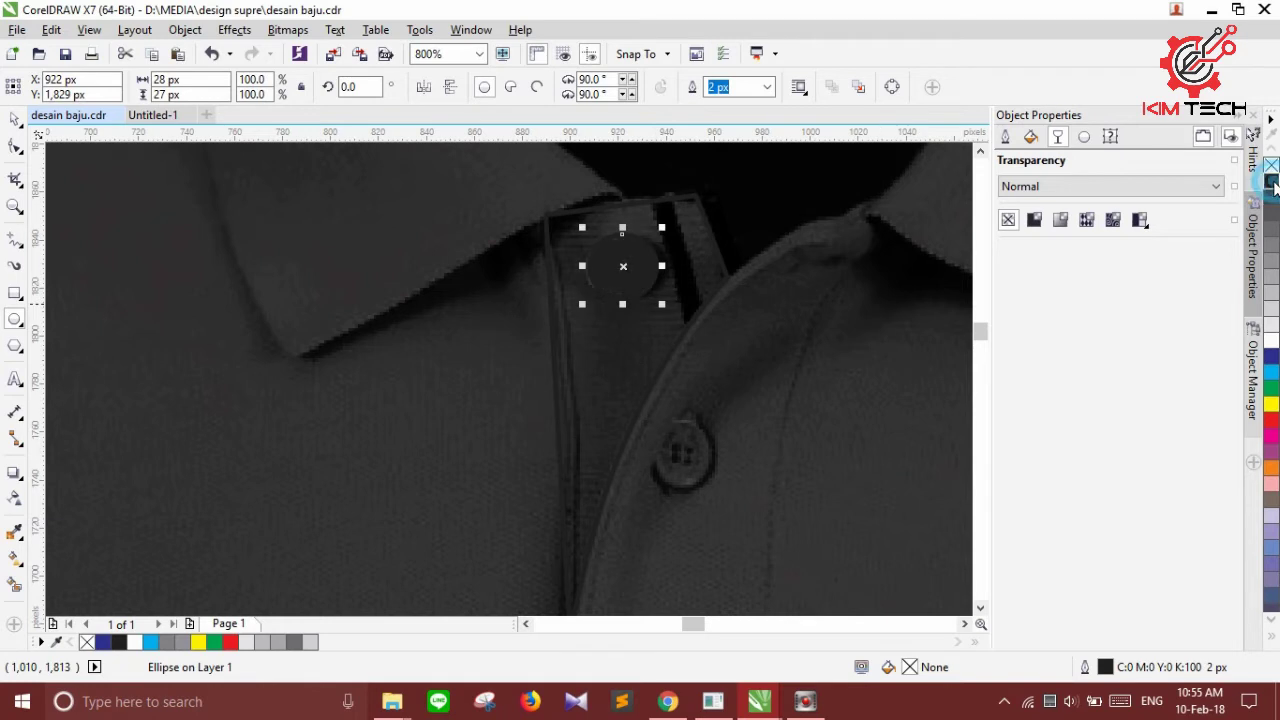
Fill the placket shape with cyan and set its outline width to None
{"action": "left_click", "coordinate": [14, 120]}
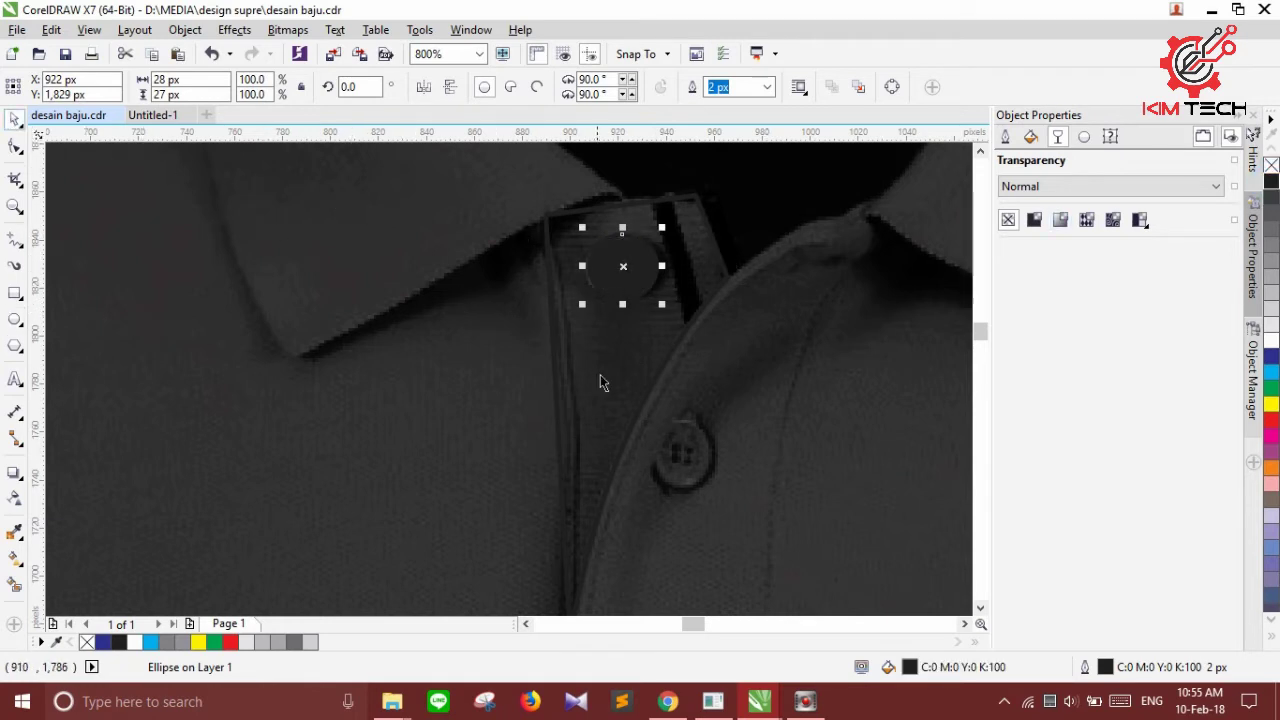
{"action": "left_click", "coordinate": [556, 384]}
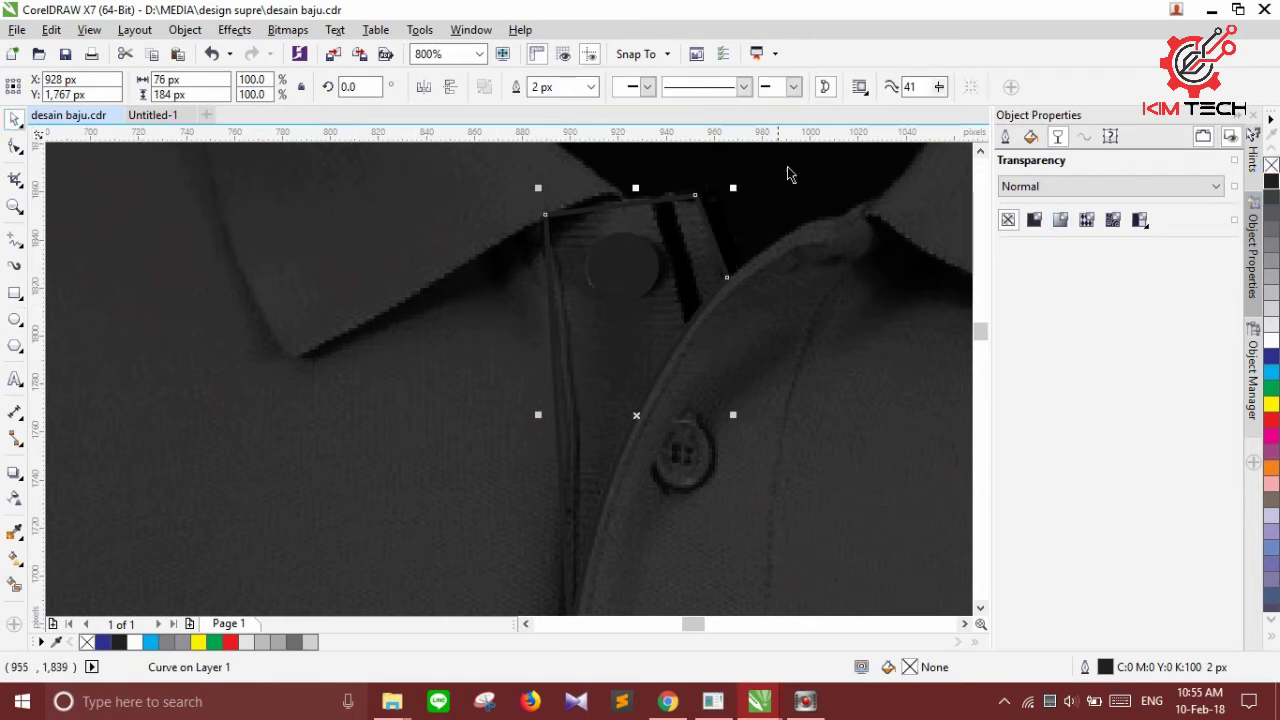
{"action": "left_click", "coordinate": [1271, 372]}
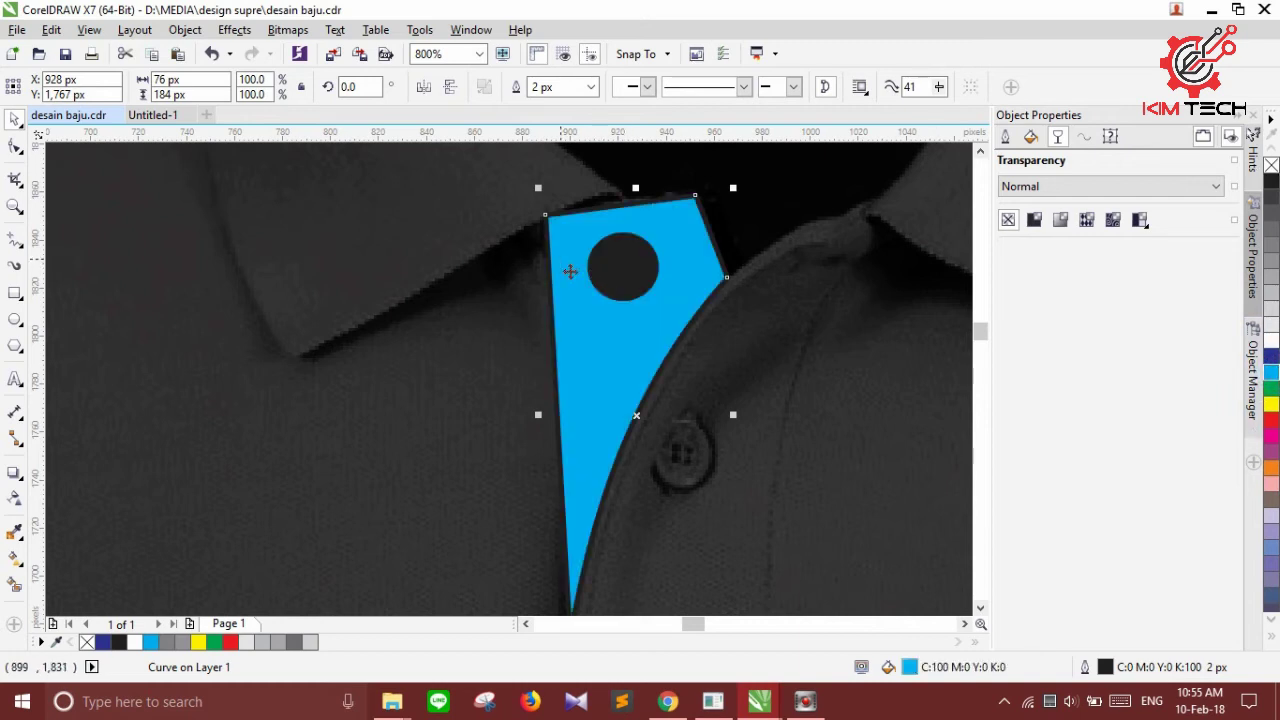
{"action": "left_click", "coordinate": [591, 87]}
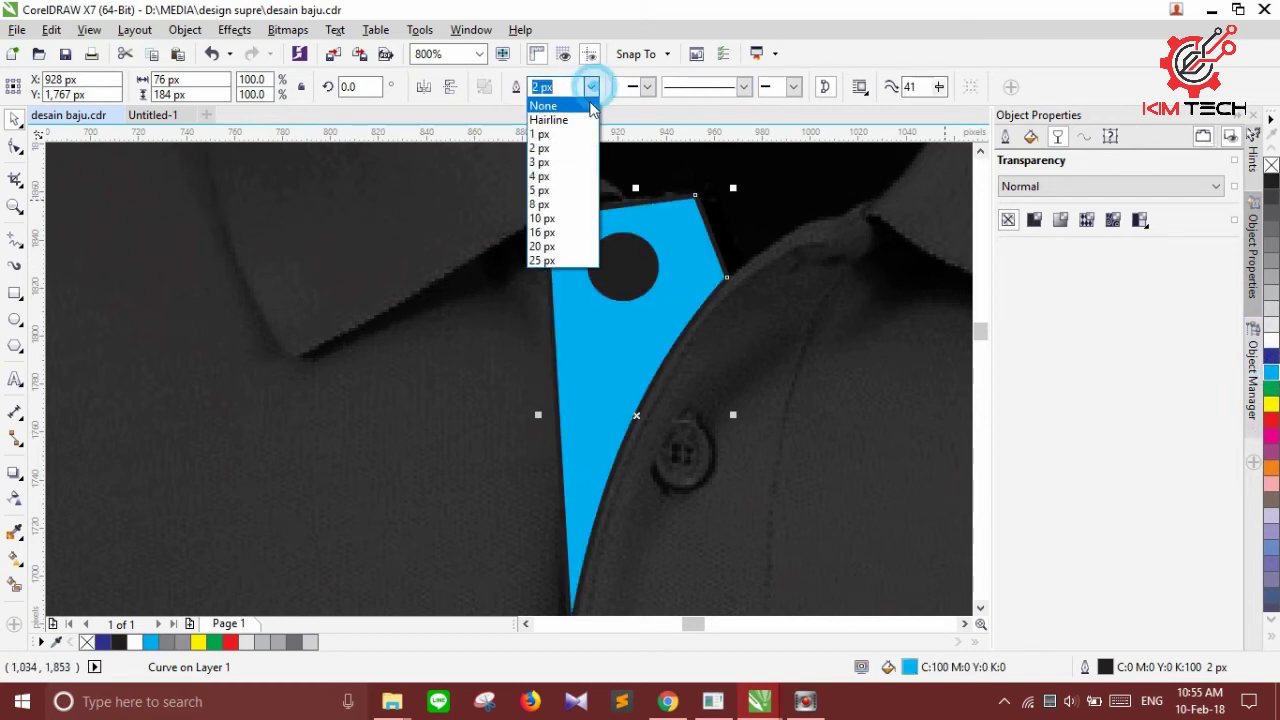
{"action": "left_click", "coordinate": [560, 104]}
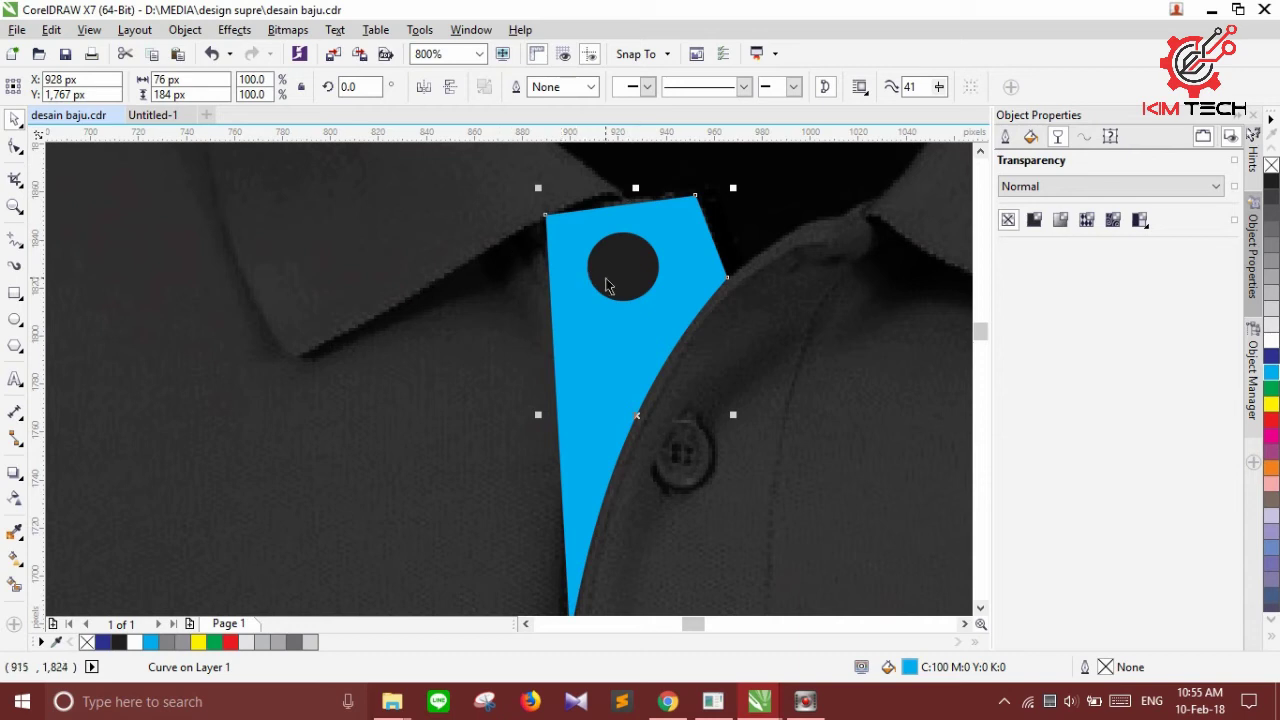
{"action": "left_click", "coordinate": [640, 284], "text": "shift"}
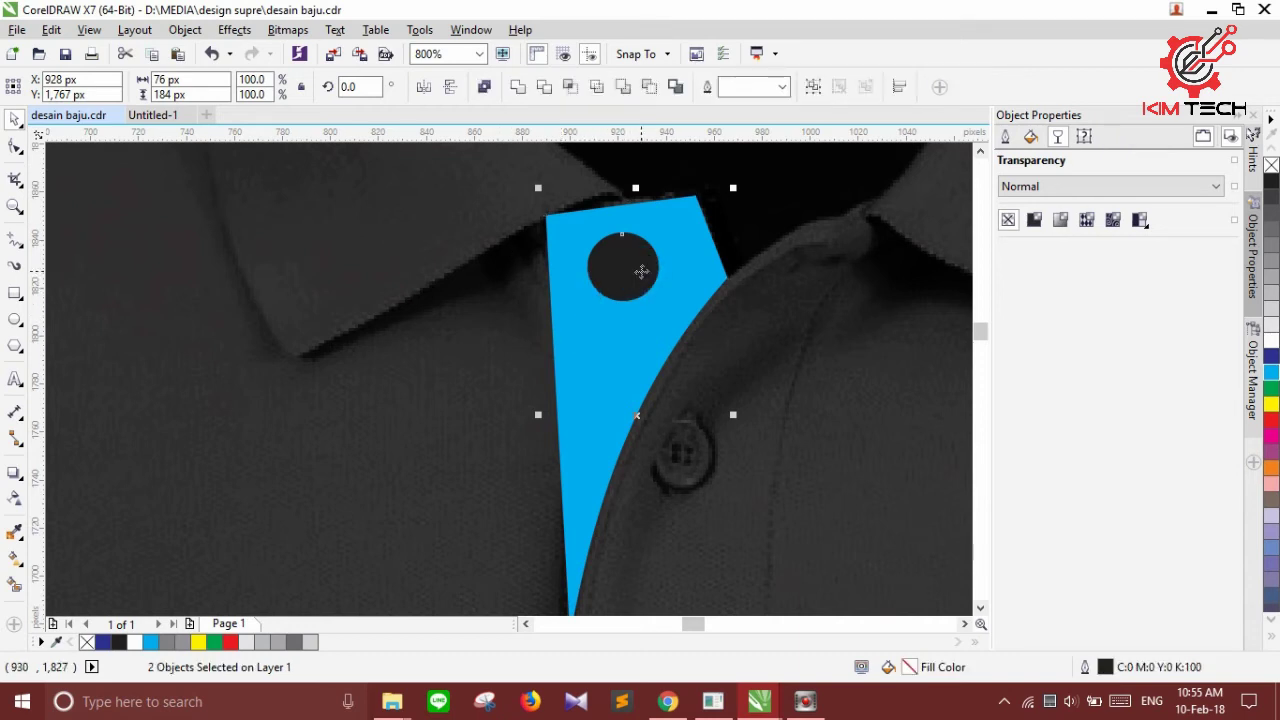
Bring the front shirt's texture to the front of the page, over the cyan placket shape and black button ellipse
{"action": "scroll", "coordinate": [452, 320], "scroll_direction": "down", "scroll_amount": 2}
{"action": "scroll", "coordinate": [452, 320], "scroll_direction": "up", "scroll_amount": 1}
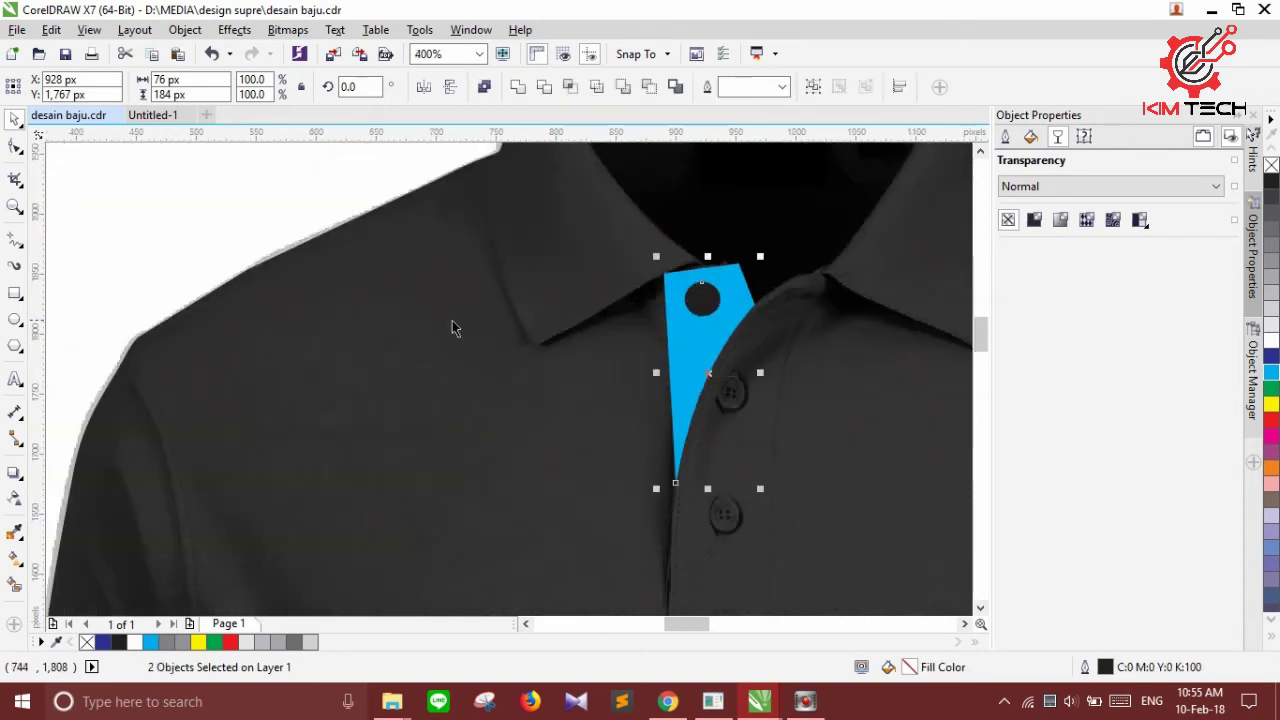
{"action": "scroll", "coordinate": [452, 320], "scroll_direction": "down", "scroll_amount": 2}
{"action": "left_click", "coordinate": [330, 259]}
{"action": "left_click", "coordinate": [443, 354]}
{"action": "right_click", "coordinate": [443, 354]}
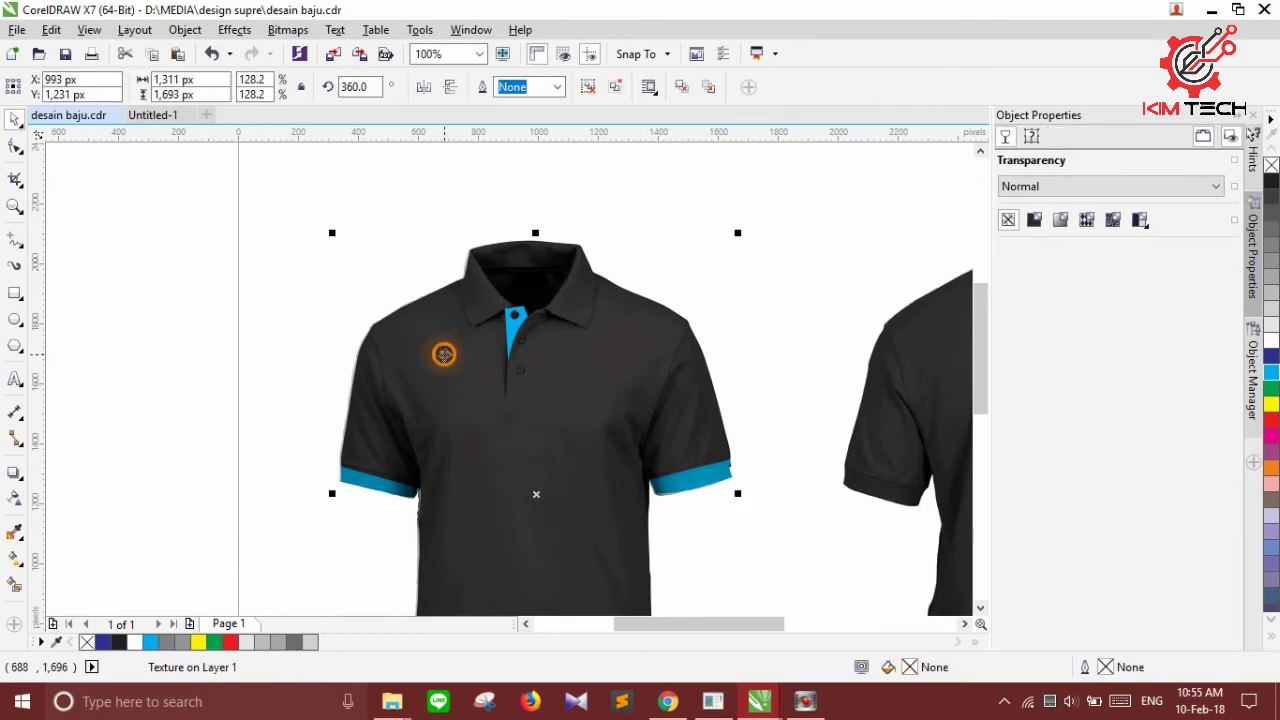
{"action": "left_click", "coordinate": [632, 495]}
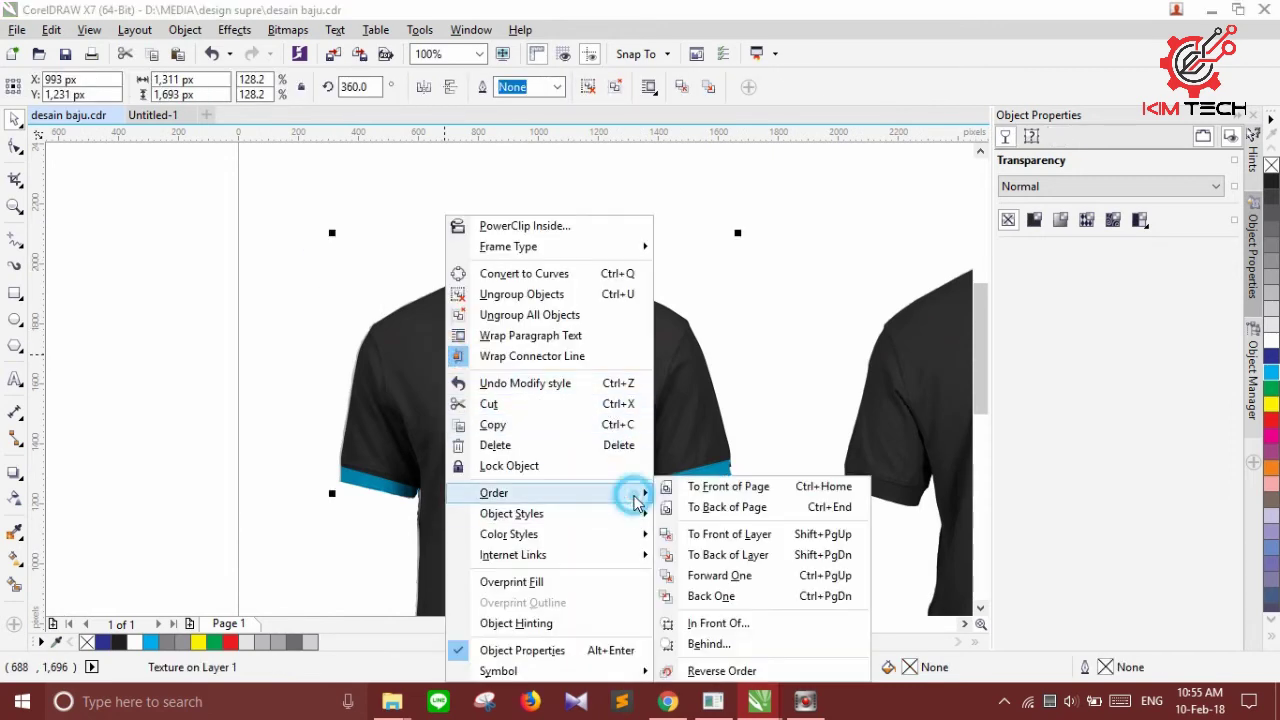
{"action": "left_click", "coordinate": [716, 494]}
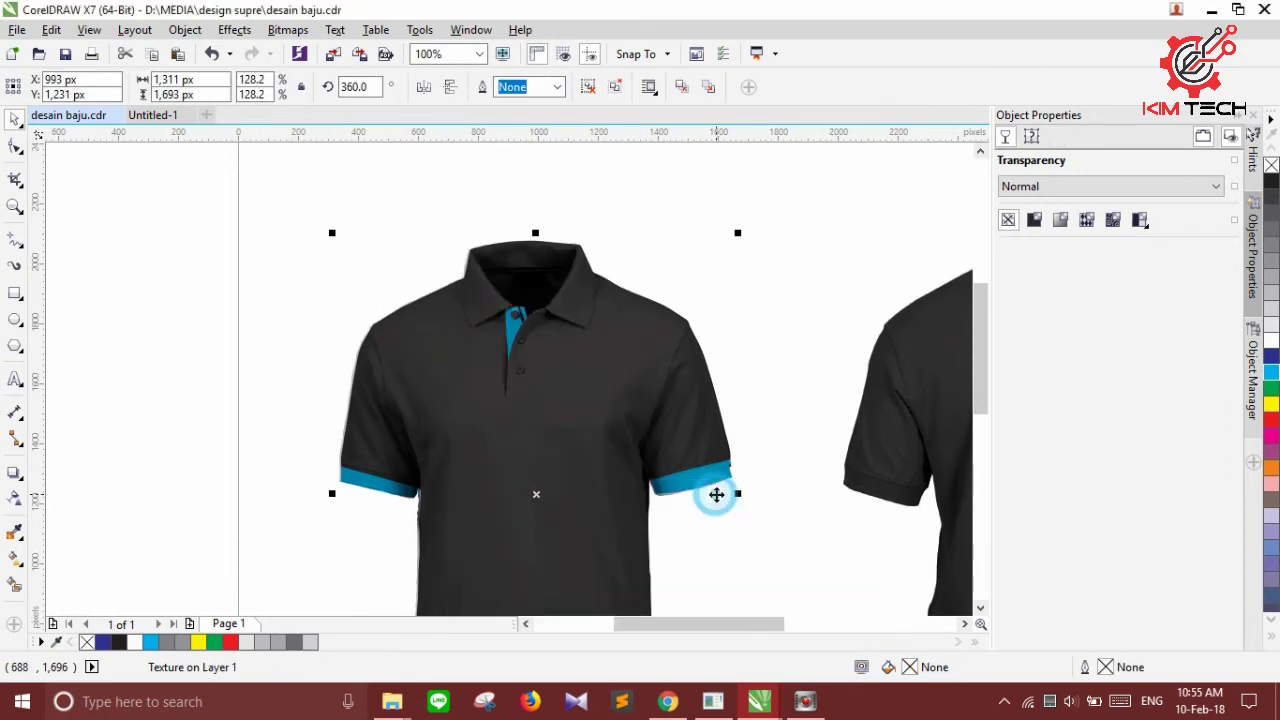
{"action": "left_click", "coordinate": [777, 274]}
{"action": "scroll", "coordinate": [518, 349], "scroll_direction": "down", "scroll_amount": 1}
{"action": "scroll", "coordinate": [430, 300], "scroll_direction": "up", "scroll_amount": 3}
{"action": "scroll", "coordinate": [431, 294], "scroll_direction": "down", "scroll_amount": 1}
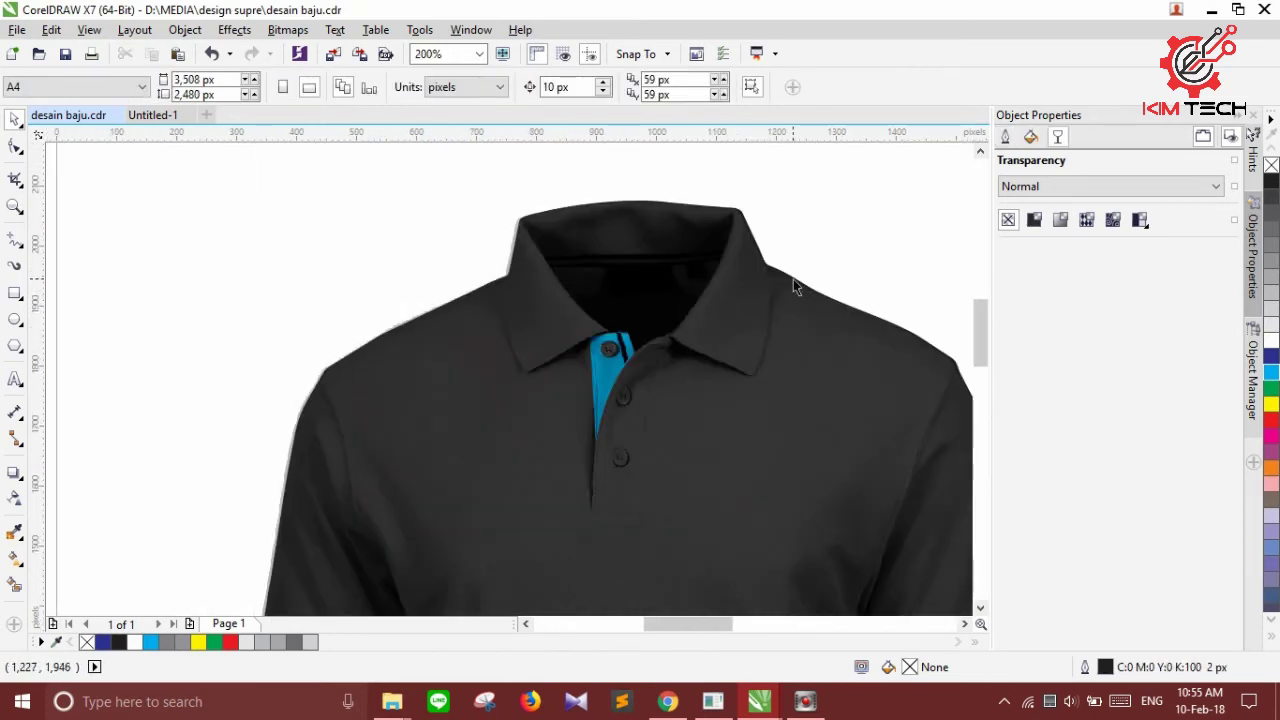
Draw a closed three-node strip about 32 by 197 px from the shoulder to the tip of the front shirt's right-hand collar flap
{"action": "scroll", "coordinate": [774, 283], "scroll_direction": "up", "scroll_amount": 1}
{"action": "left_click", "coordinate": [14, 240]}
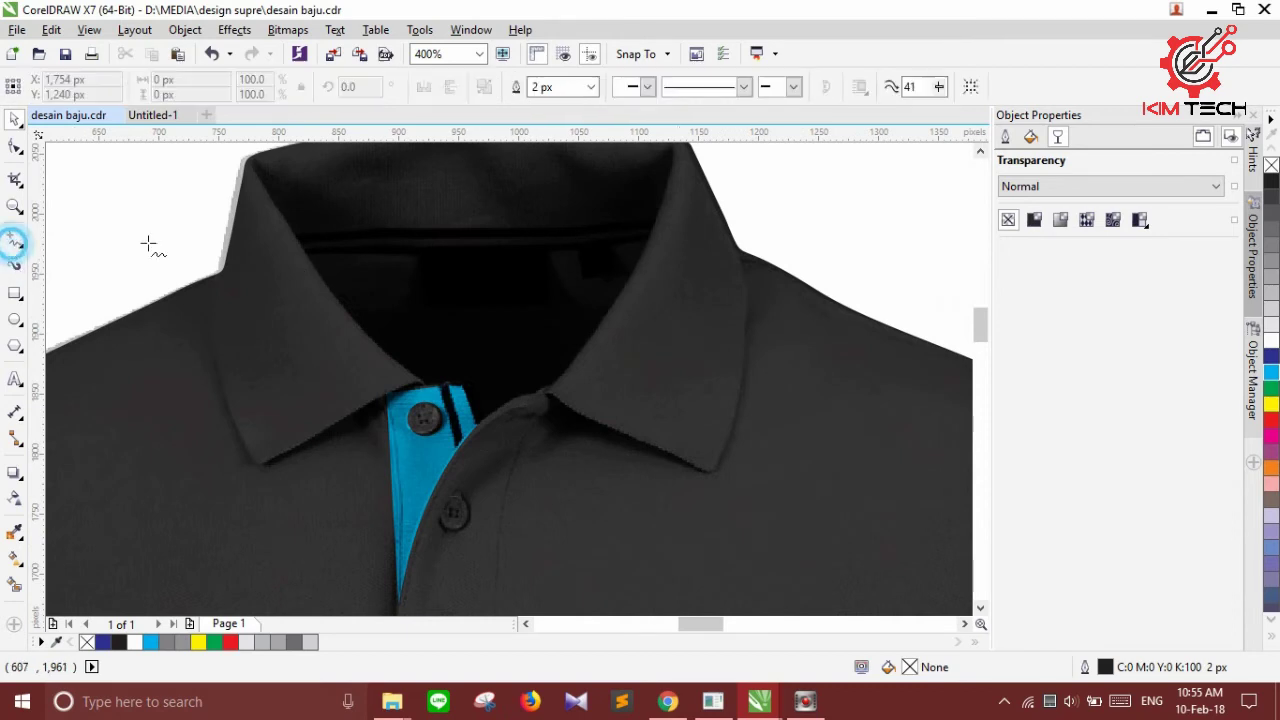
{"action": "left_click", "coordinate": [732, 237]}
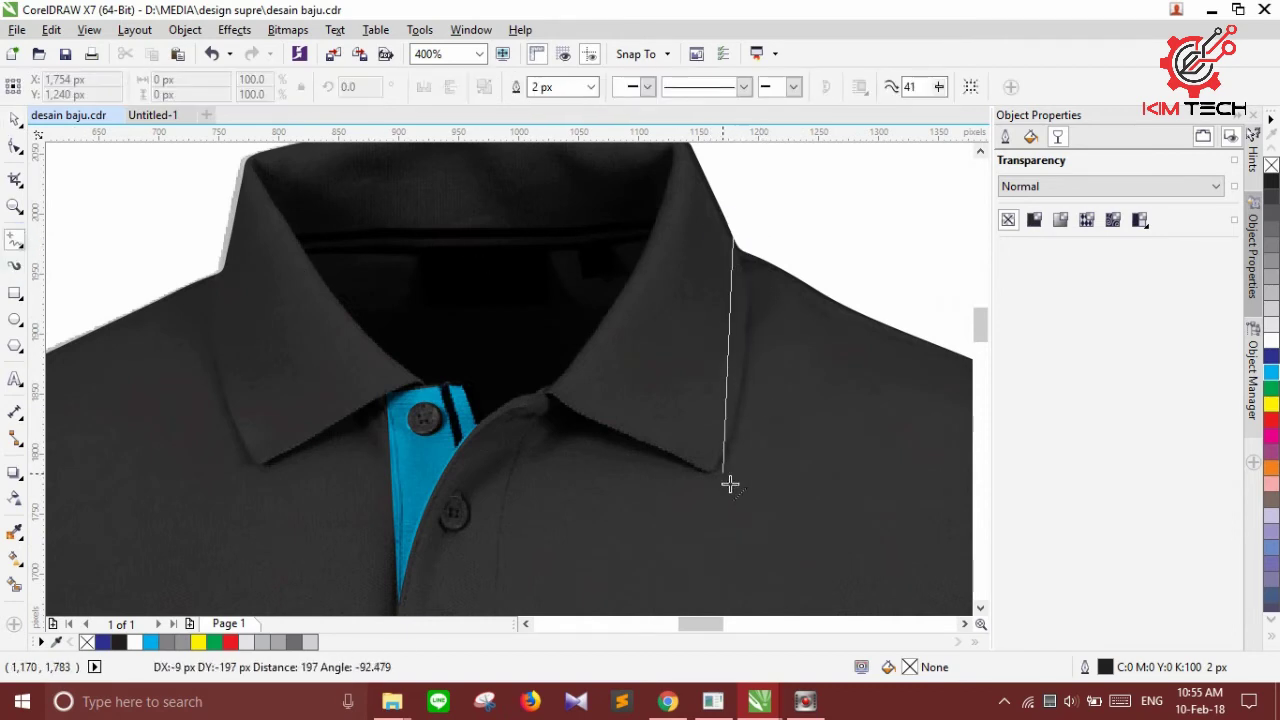
{"action": "left_click", "coordinate": [713, 474]}
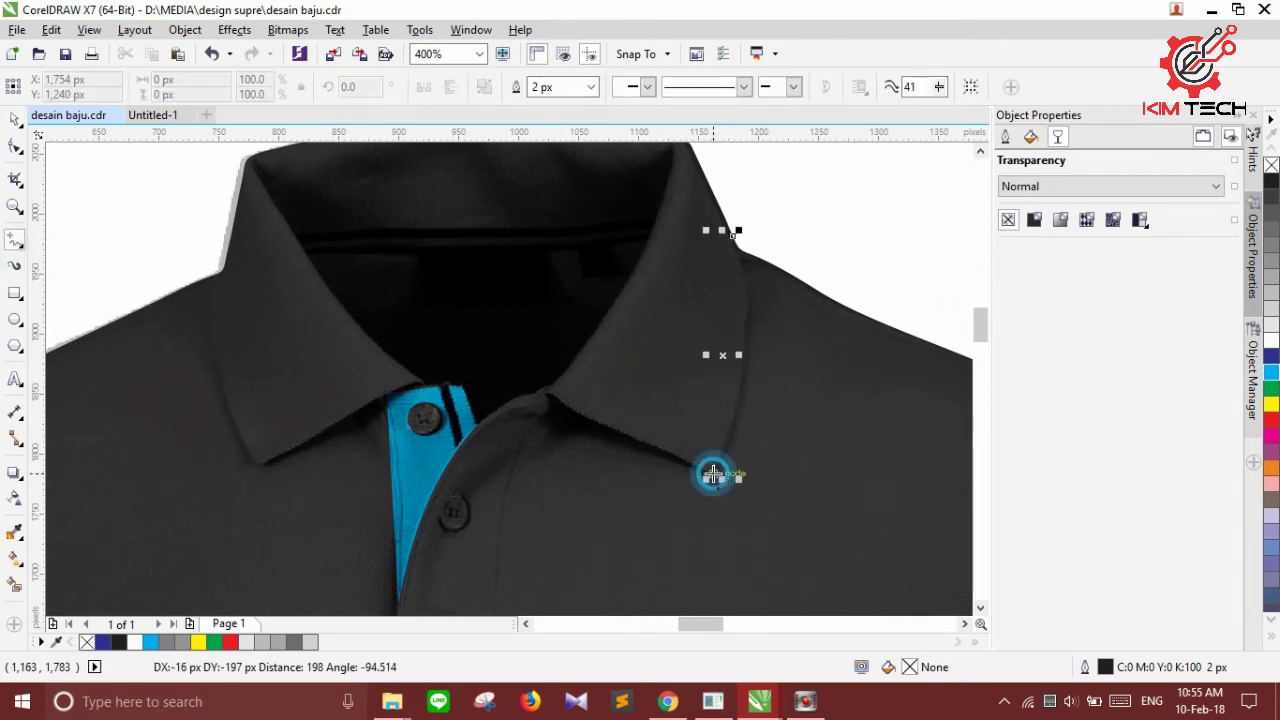
{"action": "left_click", "coordinate": [694, 464]}
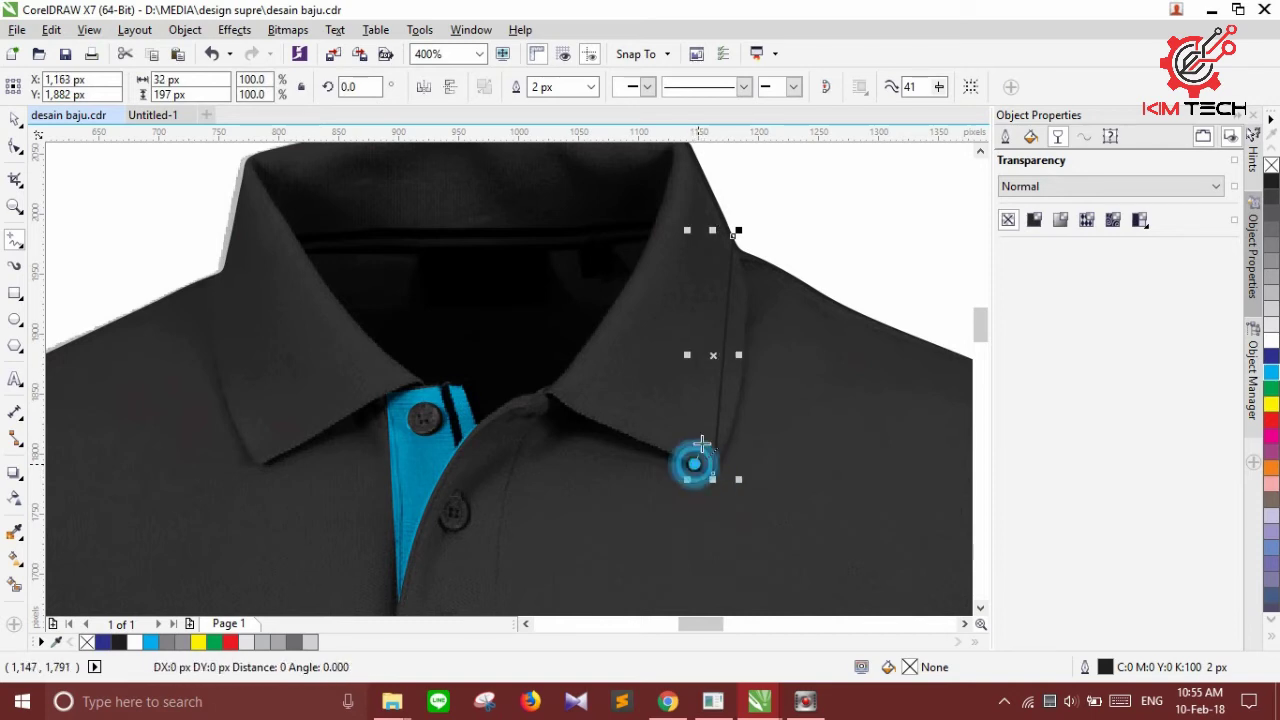
{"action": "left_click", "coordinate": [735, 237]}
{"action": "left_click", "coordinate": [734, 240]}
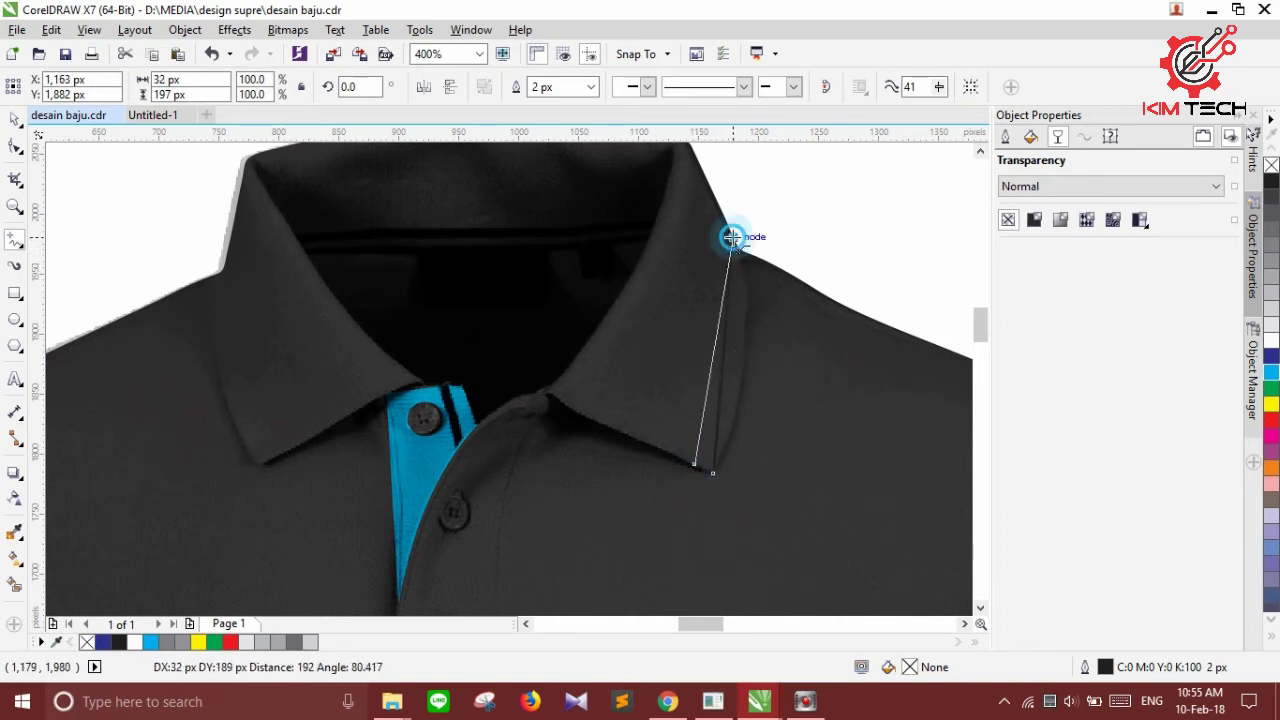
Curve both long edges of the right-hand collar strip to follow the flap's outer edge and fill the strip with cyan
{"action": "left_click", "coordinate": [15, 147]}
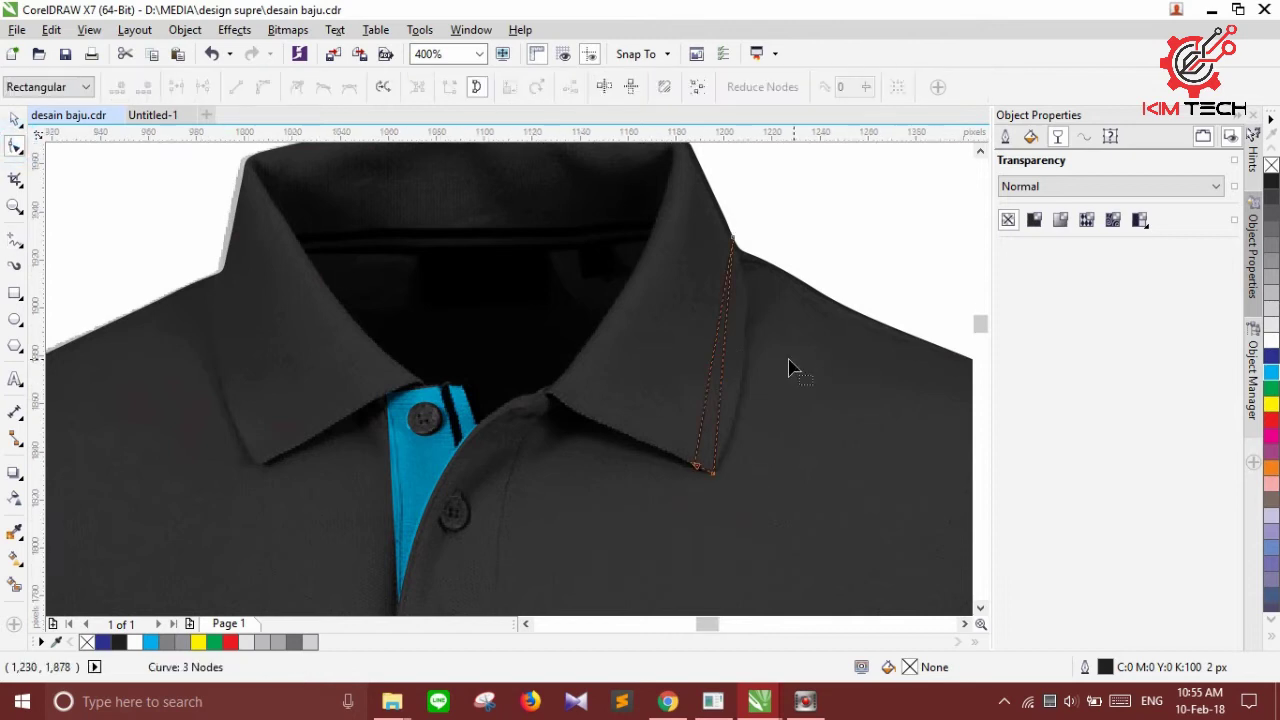
{"action": "scroll", "coordinate": [617, 352], "scroll_direction": "up", "scroll_amount": 2}
{"action": "left_click", "coordinate": [535, 334]}
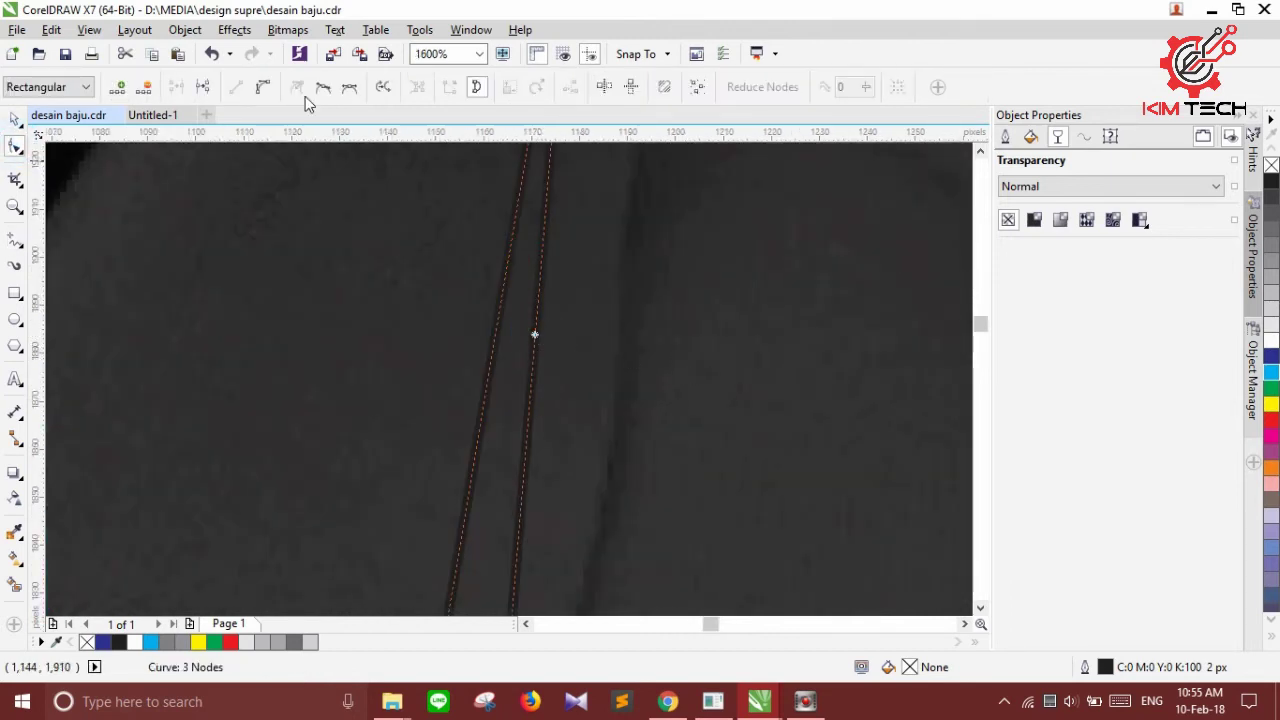
{"action": "left_click", "coordinate": [262, 86]}
{"action": "left_click_drag", "start_coordinate": [541, 300], "coordinate": [618, 312]}
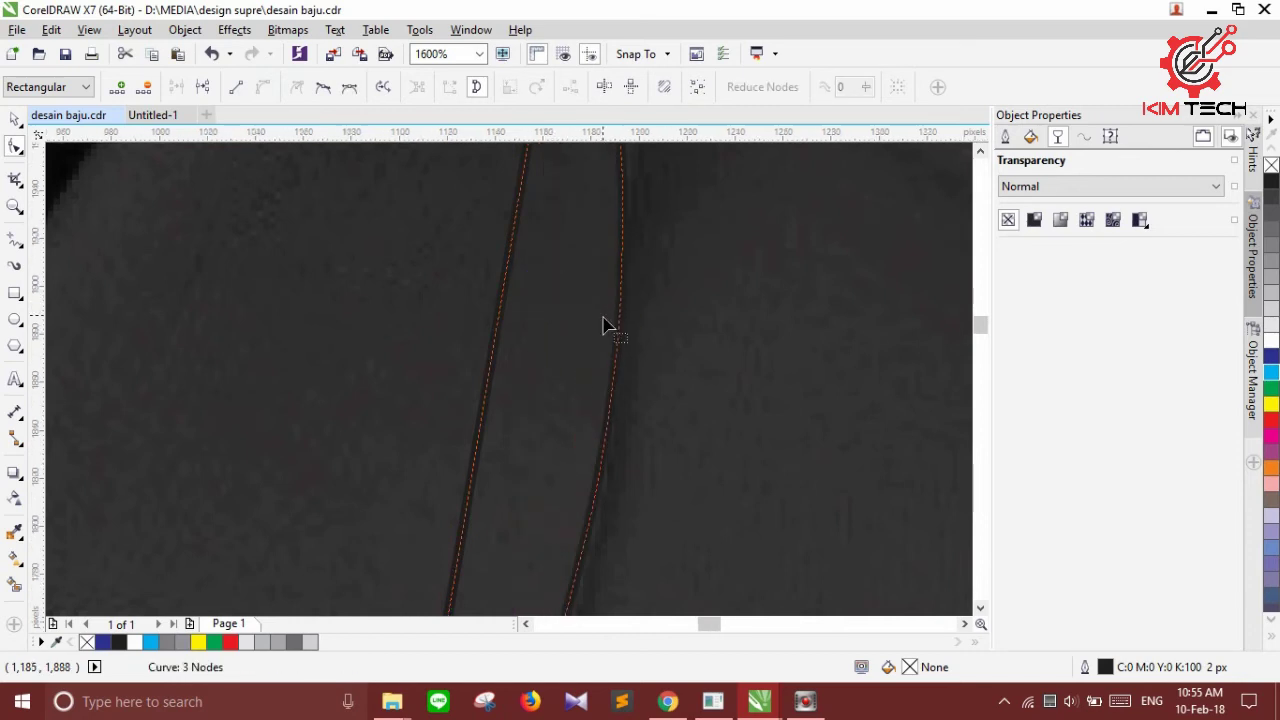
{"action": "scroll", "coordinate": [600, 320], "scroll_direction": "down", "scroll_amount": 2}
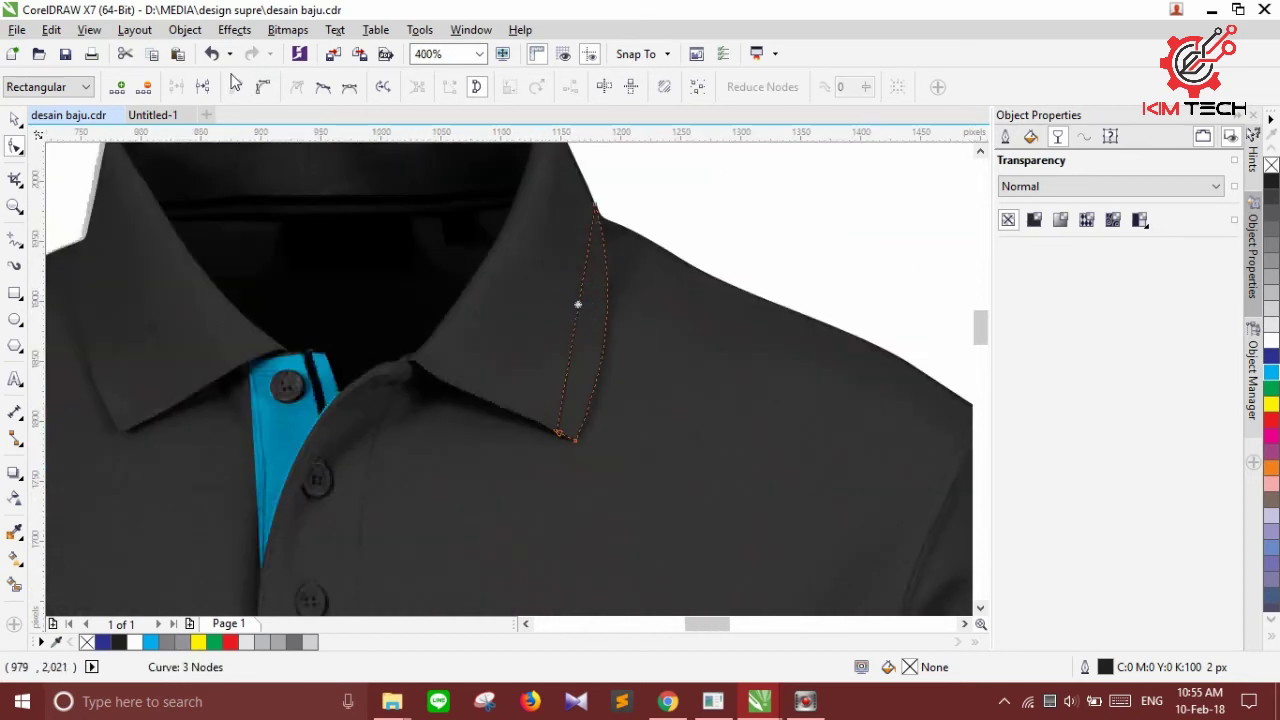
{"action": "left_click", "coordinate": [263, 88]}
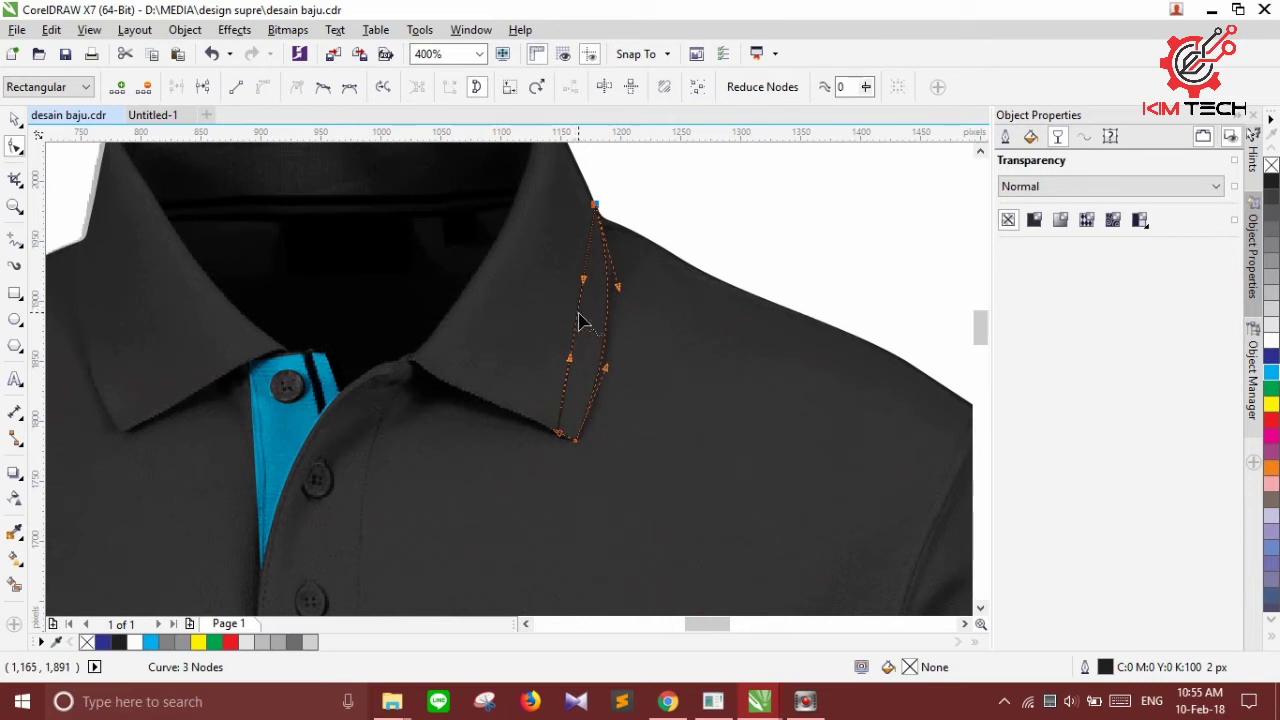
{"action": "left_click_drag", "start_coordinate": [577, 322], "coordinate": [594, 324]}
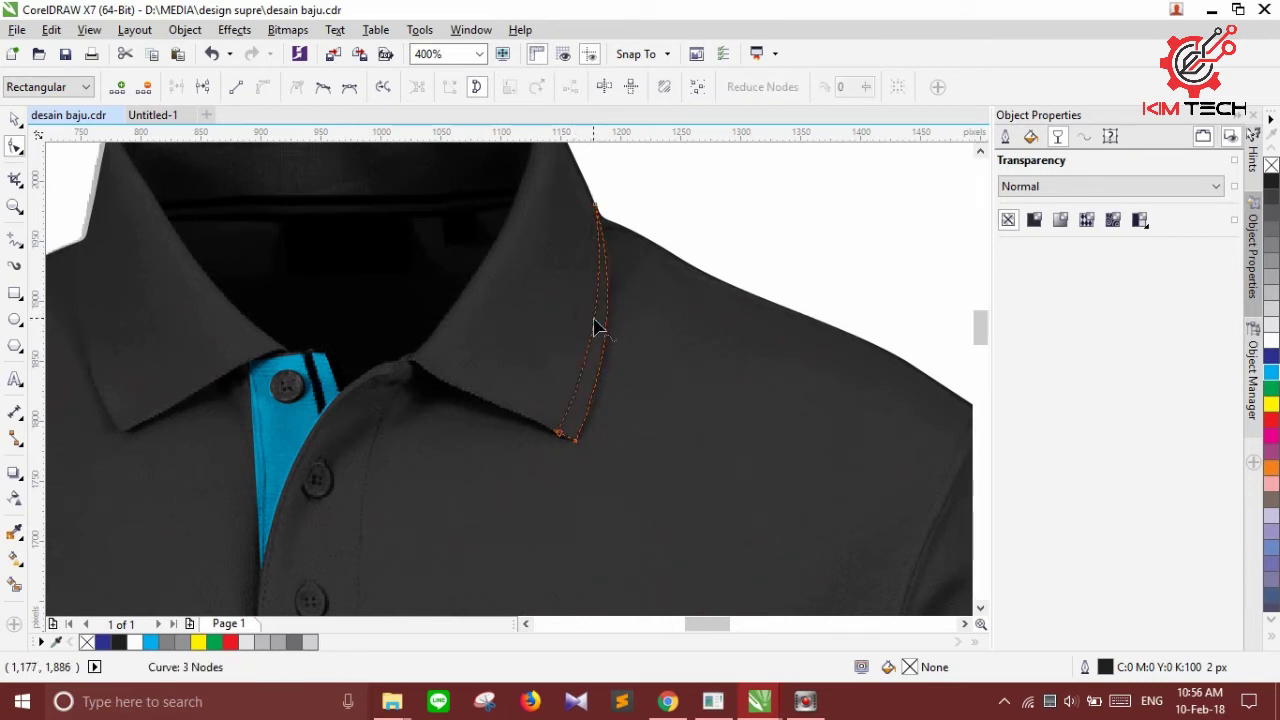
{"action": "left_click", "coordinate": [1272, 372]}
{"action": "scroll", "coordinate": [686, 257], "scroll_direction": "down", "scroll_amount": 2}
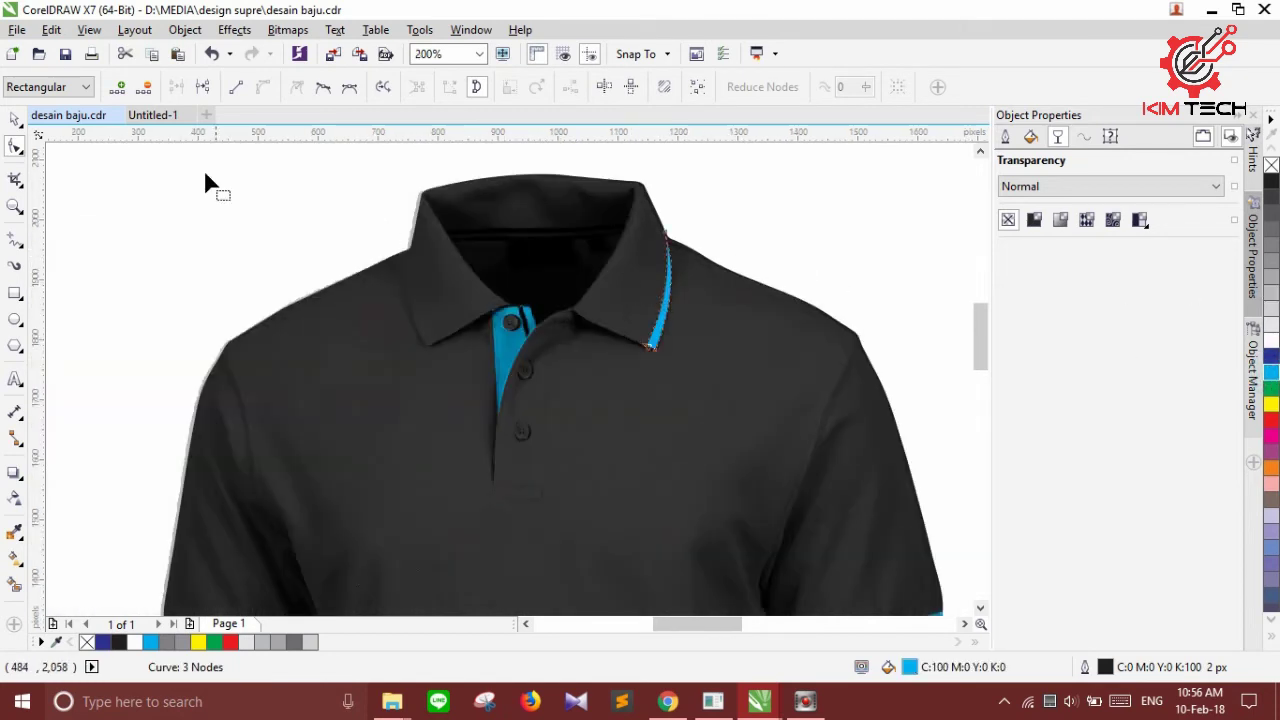
Draw a closed three-node strip about 50 by 162 px from the shoulder to the tip of the left-hand collar flap
{"action": "left_click", "coordinate": [15, 120]}
{"action": "left_click", "coordinate": [363, 266]}
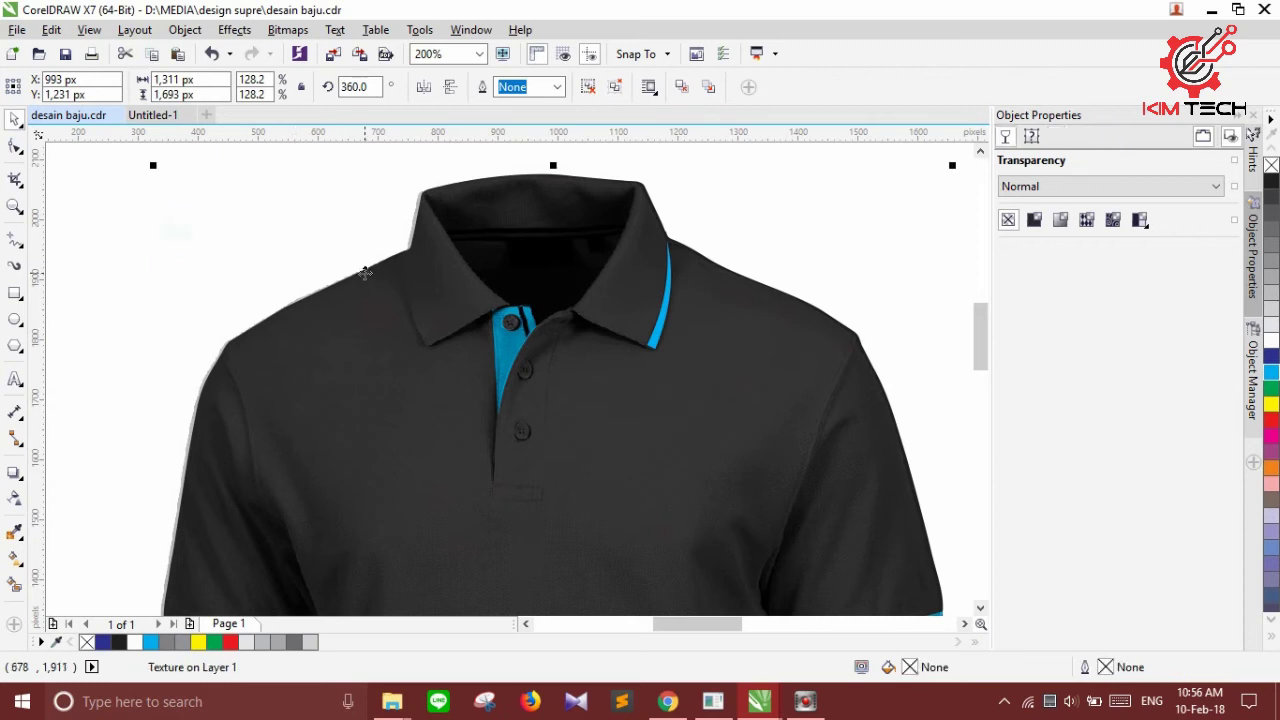
{"action": "scroll", "coordinate": [363, 266], "scroll_direction": "up", "scroll_amount": 2}
{"action": "left_click", "coordinate": [16, 238]}
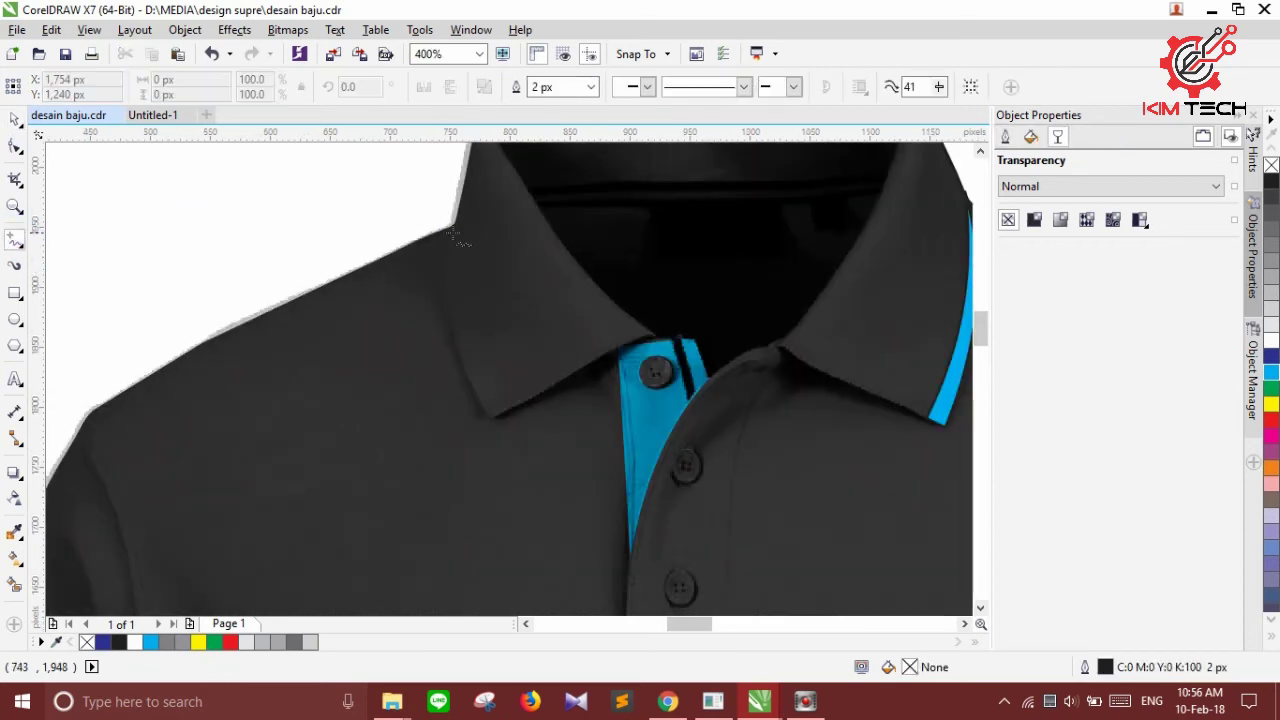
{"action": "left_click", "coordinate": [449, 228]}
{"action": "left_click", "coordinate": [492, 421]}
{"action": "left_click", "coordinate": [508, 411]}
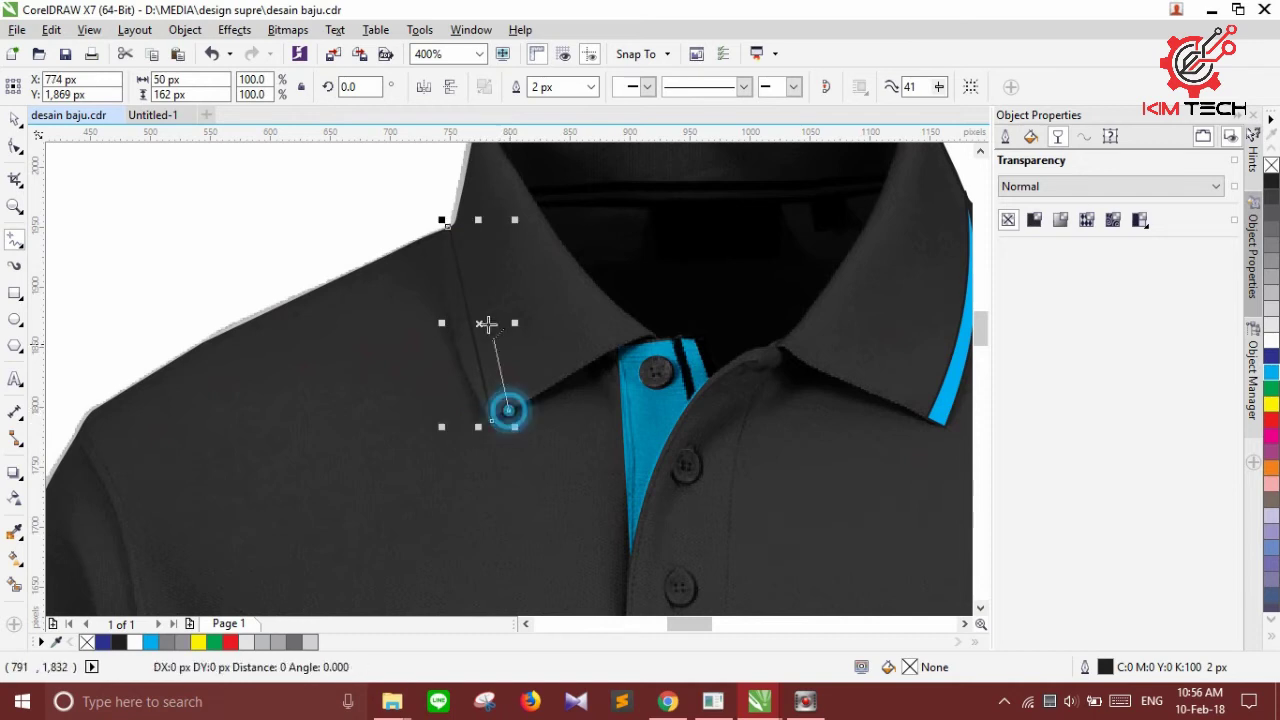
{"action": "left_click", "coordinate": [449, 226]}
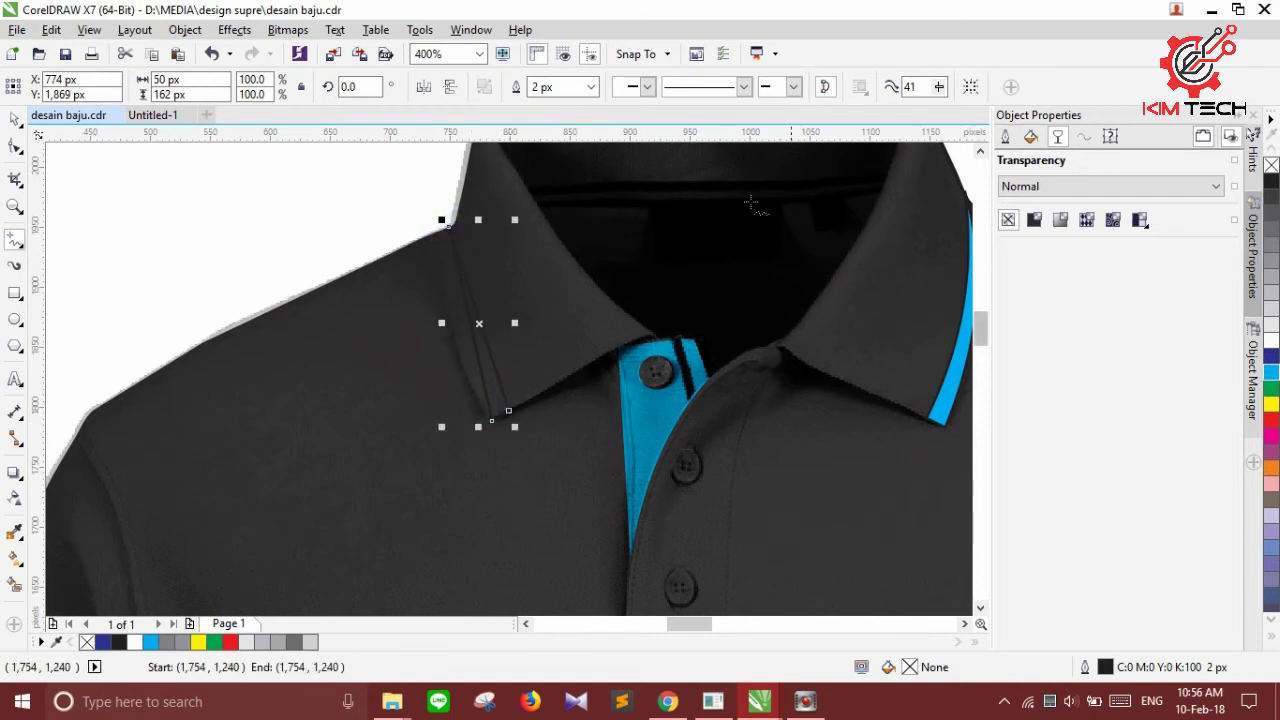
Curve both long edges of the left-hand collar strip along the flap's outer edge and fill the strip with cyan
{"action": "left_click", "coordinate": [15, 147]}
{"action": "scroll", "coordinate": [486, 320], "scroll_direction": "up", "scroll_amount": 2}
{"action": "left_click", "coordinate": [452, 340]}
{"action": "left_click", "coordinate": [262, 89]}
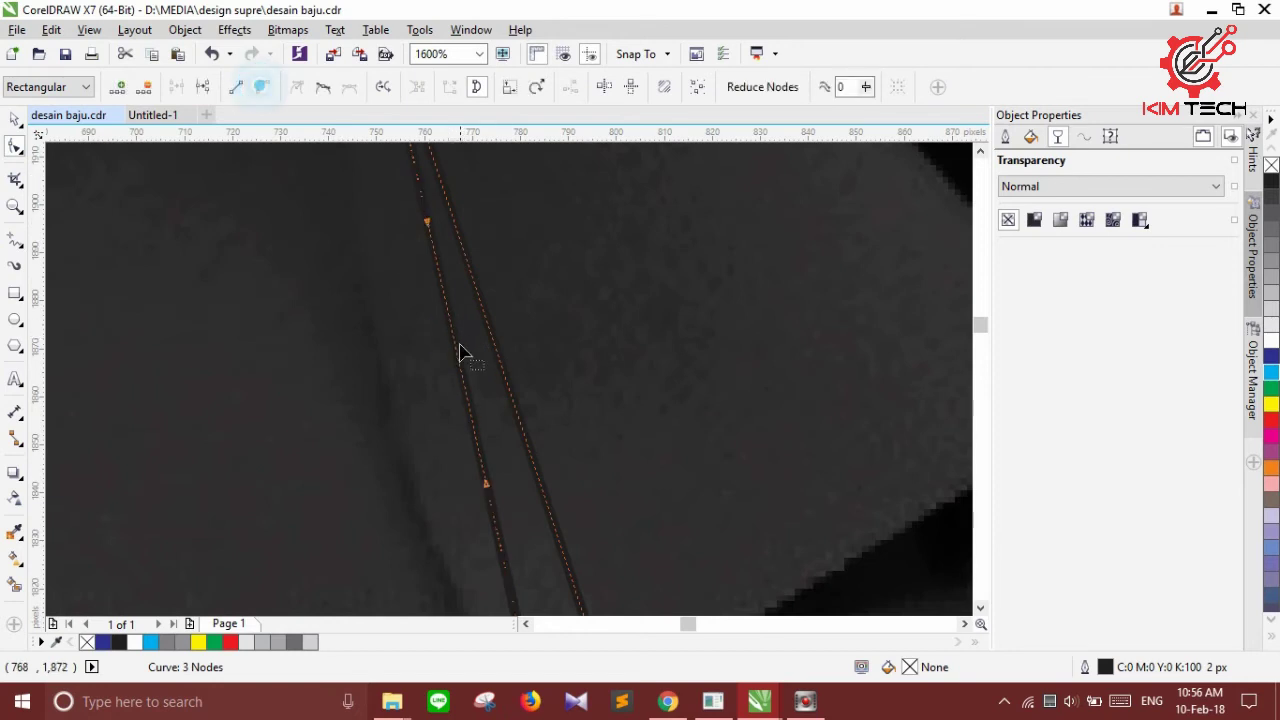
{"action": "left_click_drag", "start_coordinate": [458, 355], "coordinate": [386, 360]}
{"action": "left_click", "coordinate": [489, 322]}
{"action": "left_click", "coordinate": [262, 87]}
{"action": "left_click_drag", "start_coordinate": [487, 330], "coordinate": [435, 357]}
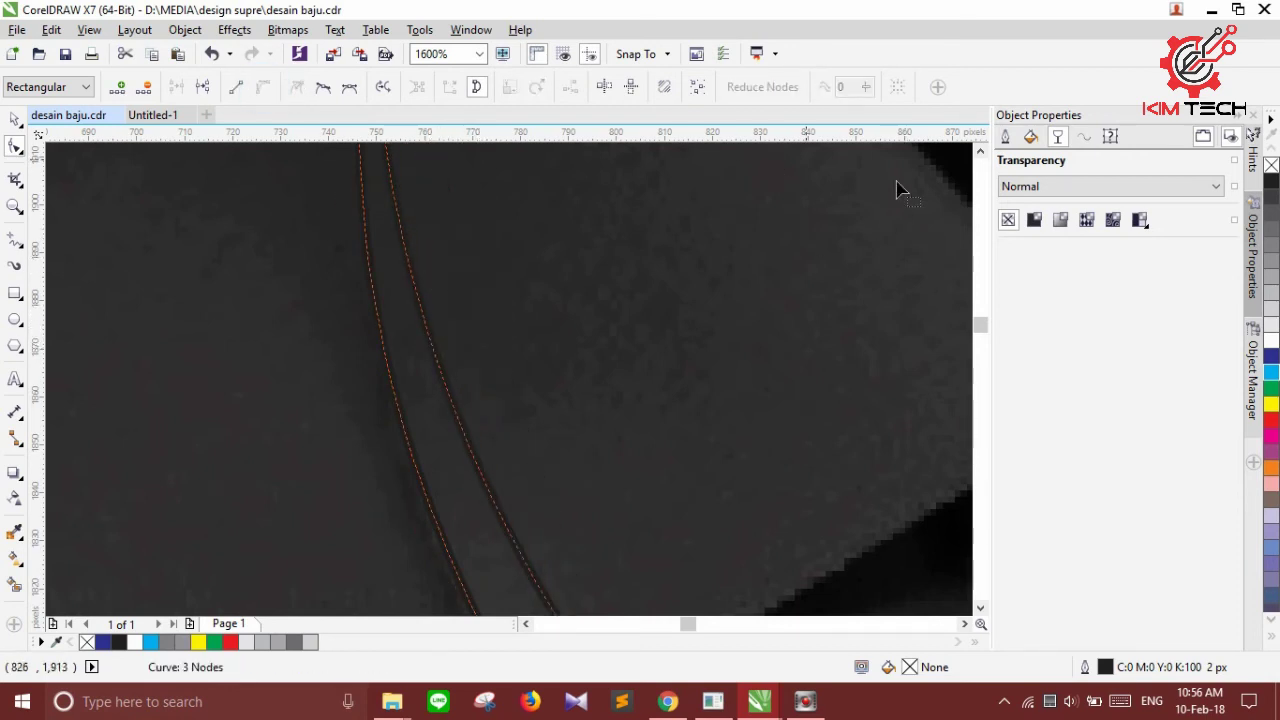
{"action": "left_click", "coordinate": [1271, 372]}
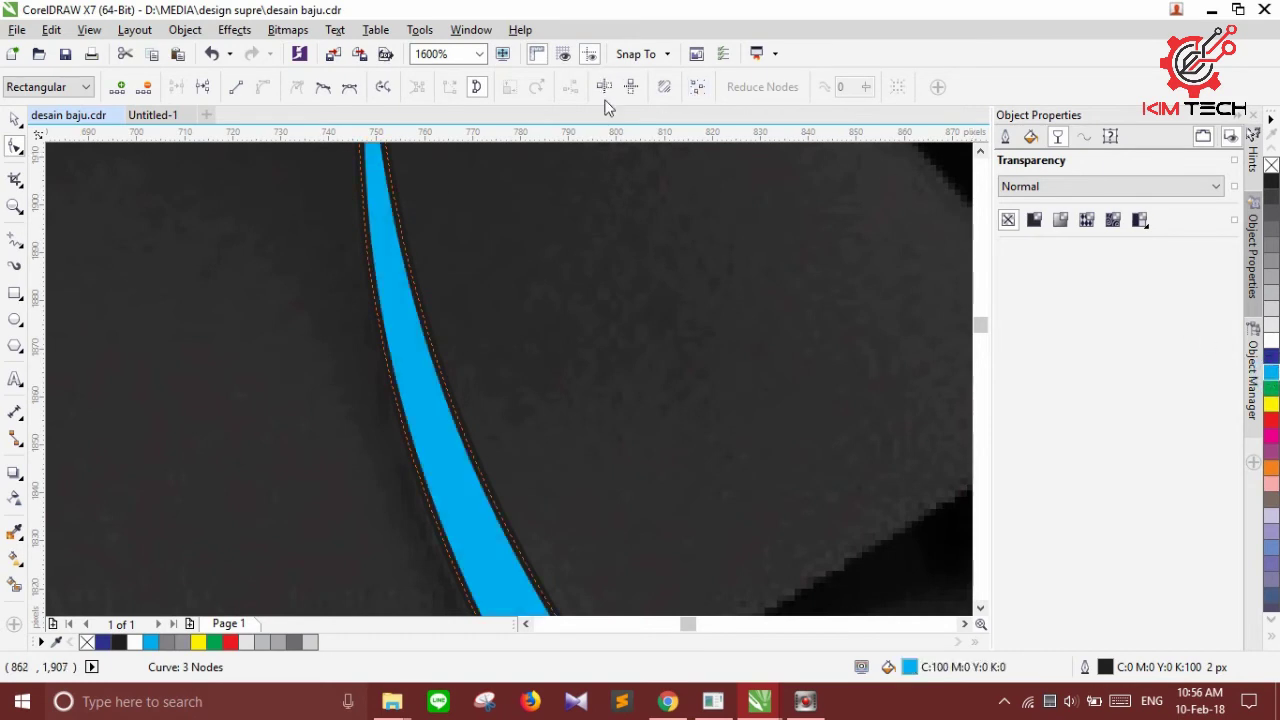
{"action": "scroll", "coordinate": [480, 240], "scroll_direction": "down", "scroll_amount": 4}
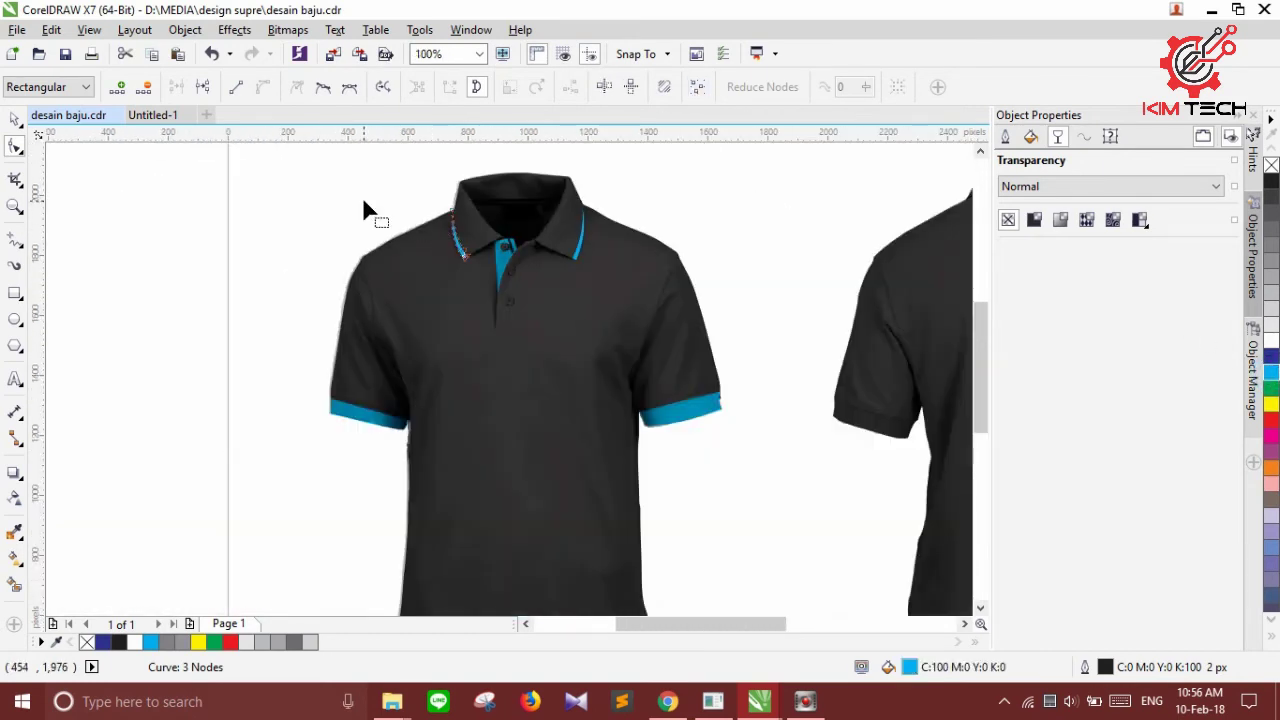
Set the outline width to None for both cyan collar strips together with the placket shape and button ellipse
{"action": "left_click", "coordinate": [15, 119]}
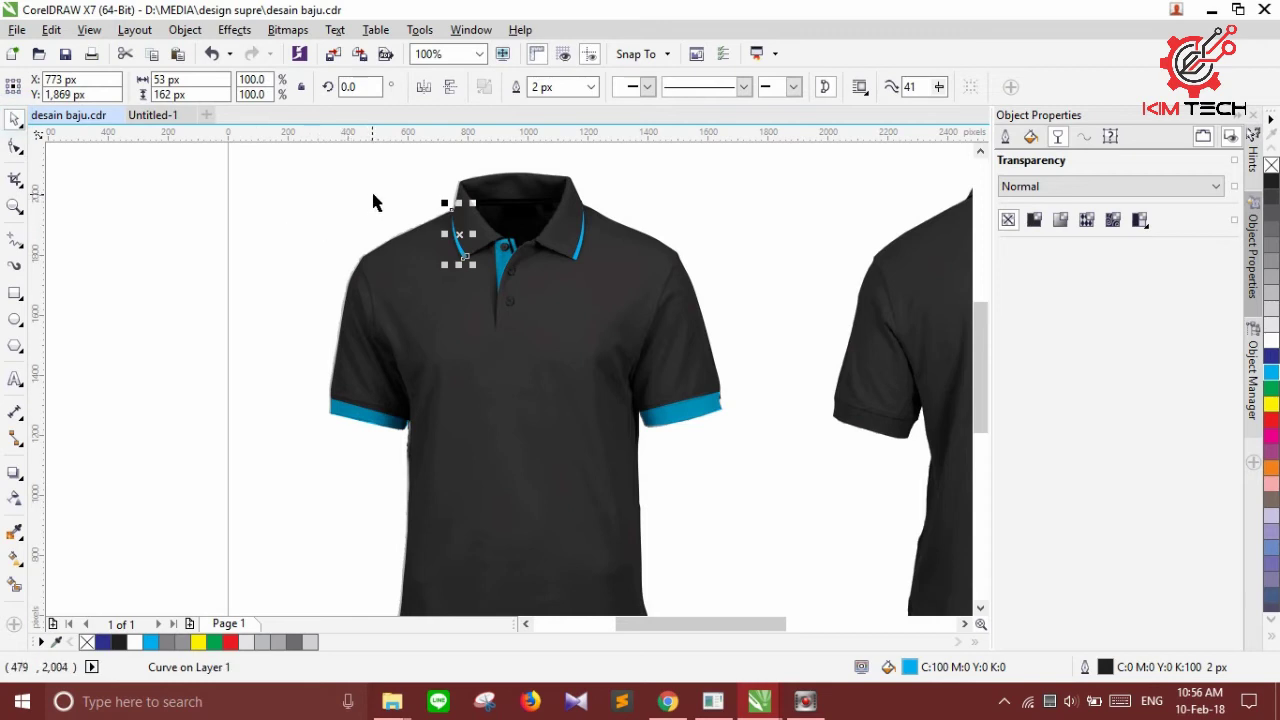
{"action": "left_click_drag", "start_coordinate": [645, 292], "coordinate": [620, 295]}
{"action": "left_click_drag", "start_coordinate": [269, 209], "coordinate": [646, 308]}
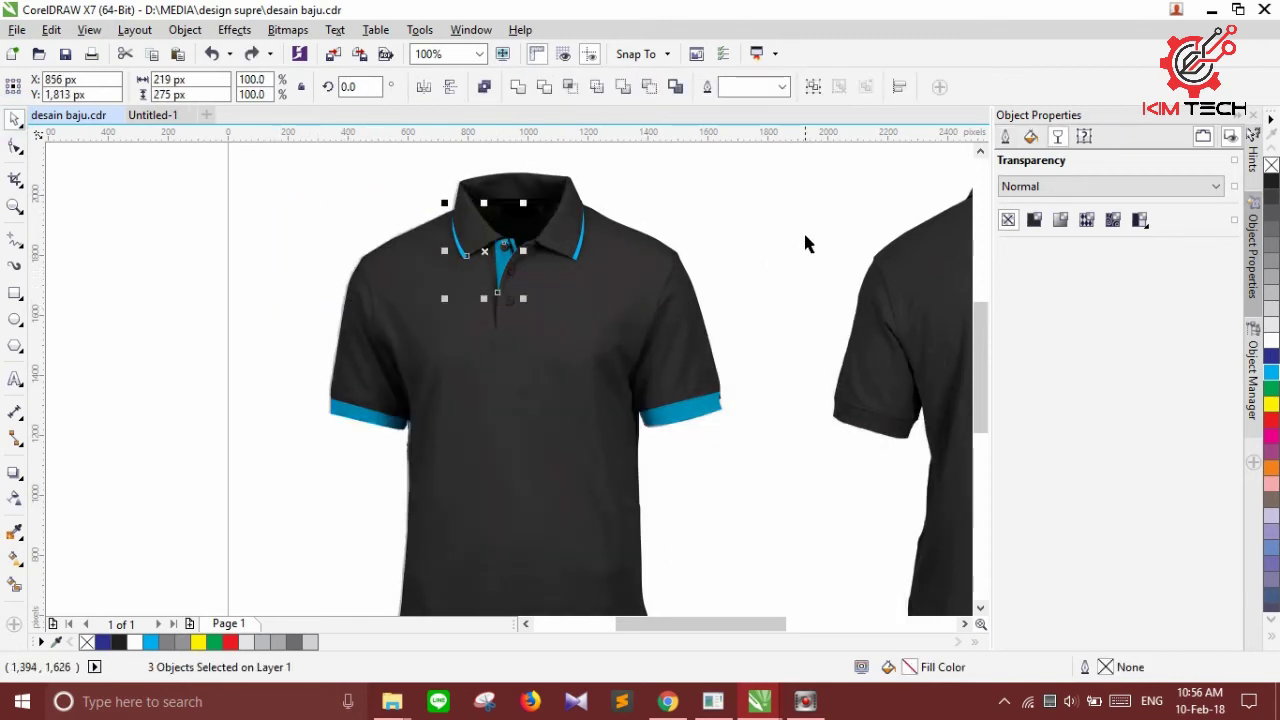
{"action": "left_click", "coordinate": [805, 230]}
{"action": "left_click_drag", "start_coordinate": [806, 194], "coordinate": [443, 300]}
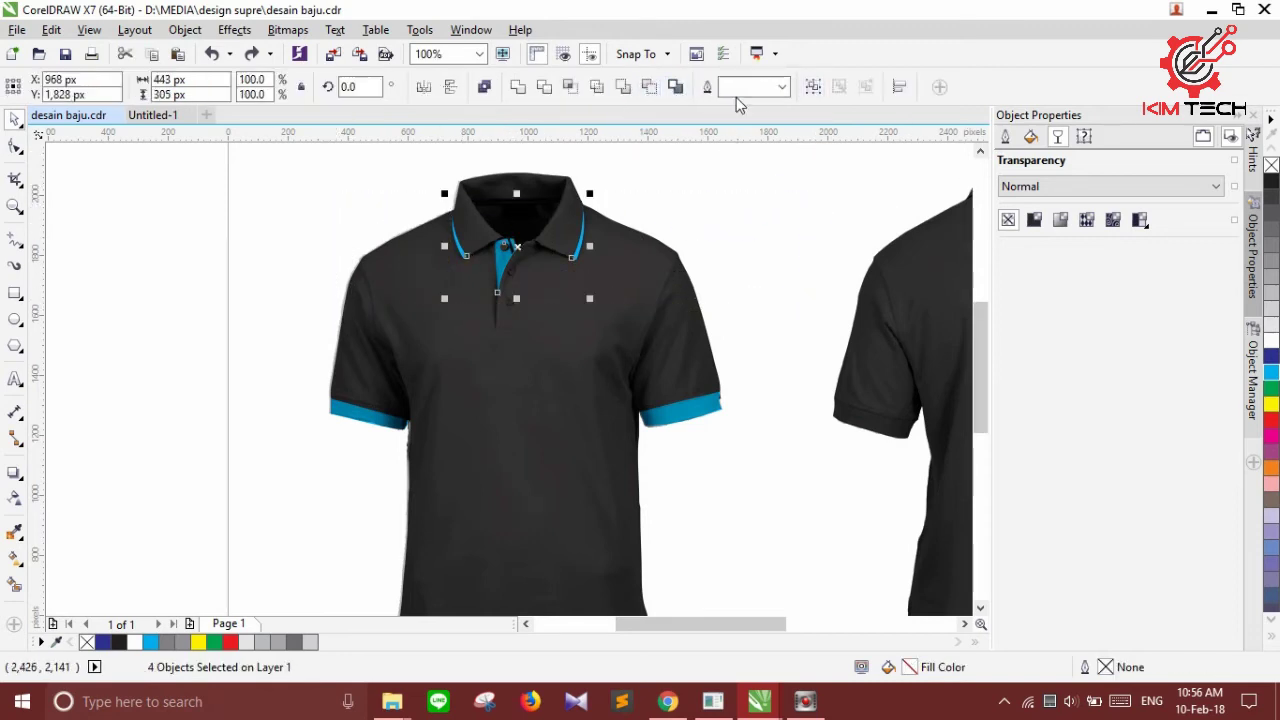
{"action": "left_click", "coordinate": [780, 87]}
{"action": "left_click", "coordinate": [764, 106]}
{"action": "left_click", "coordinate": [831, 201]}
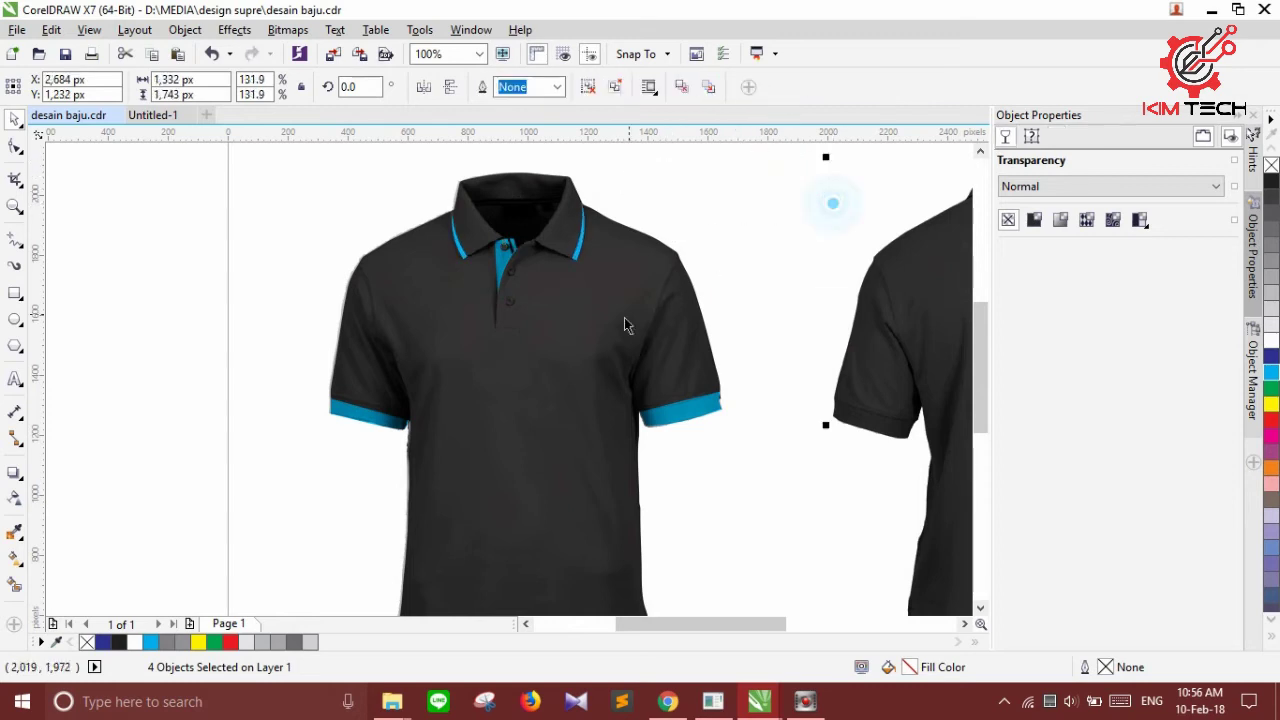
Bring the front shirt's texture to the front of the page, over the cyan collar strips
{"action": "left_click", "coordinate": [595, 325]}
{"action": "right_click", "coordinate": [595, 325]}
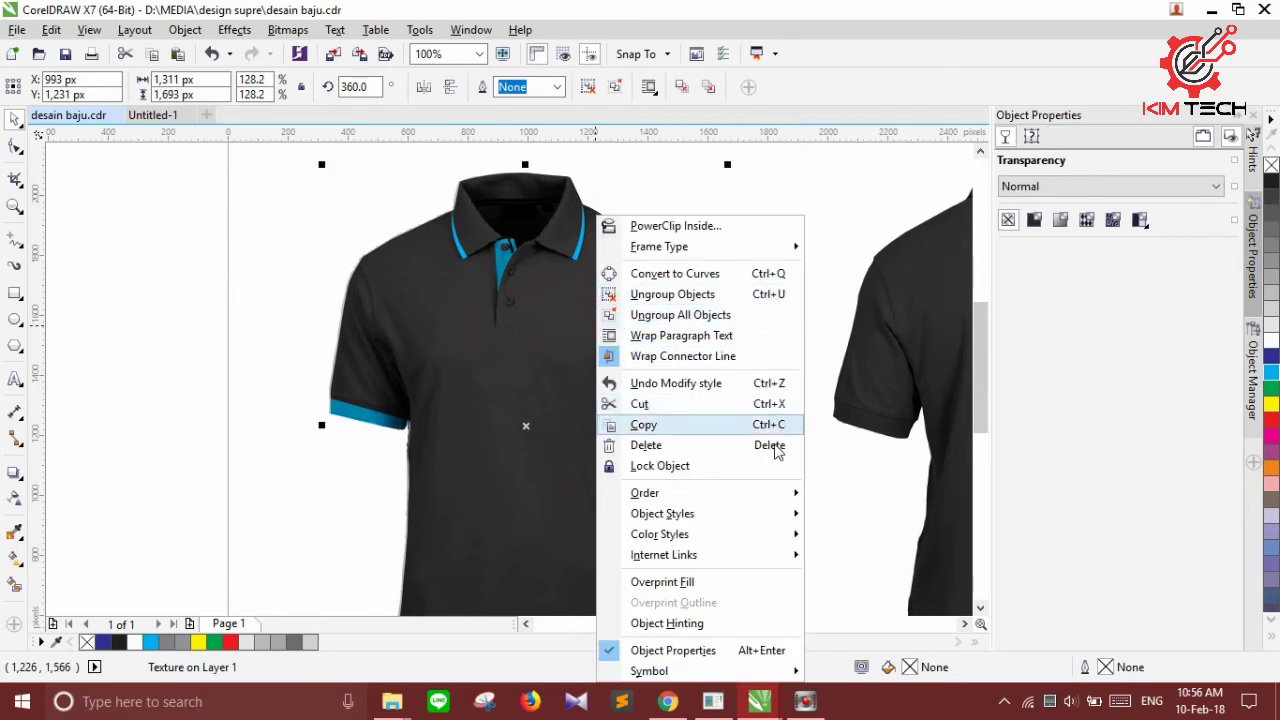
{"action": "mouse_move", "coordinate": [779, 493]}
{"action": "left_click", "coordinate": [830, 486]}
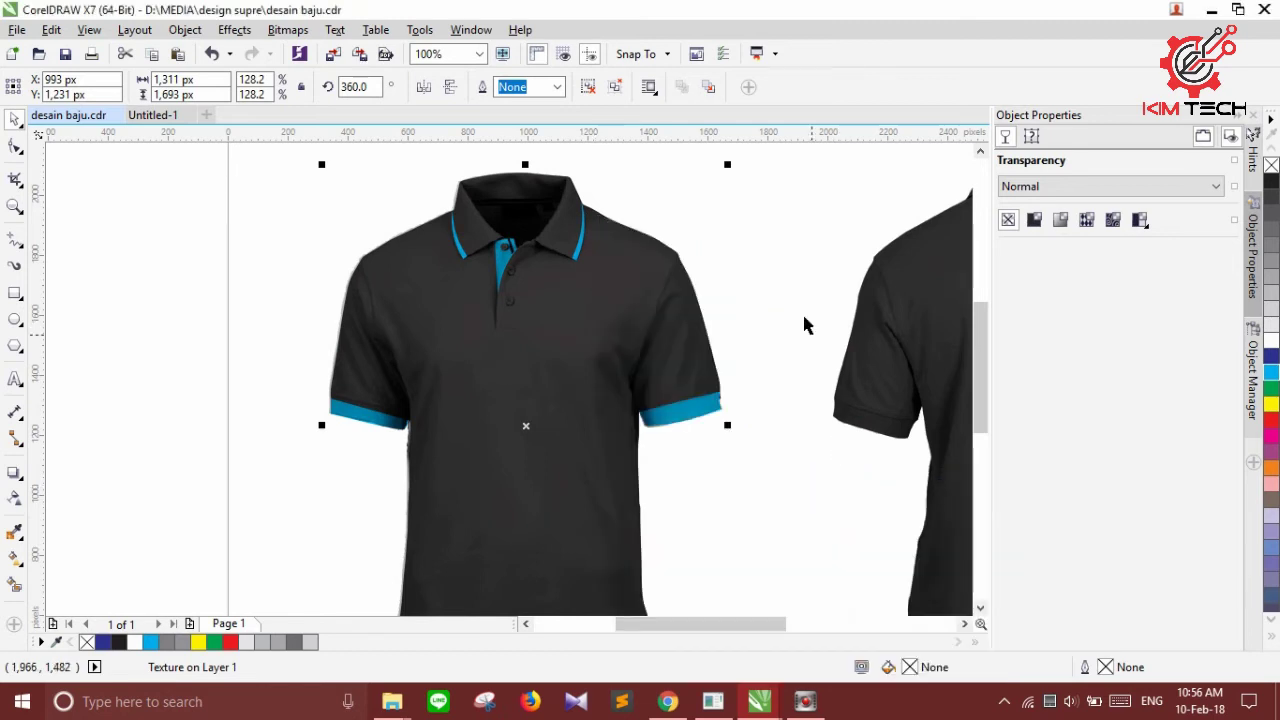
{"action": "left_click", "coordinate": [786, 255]}
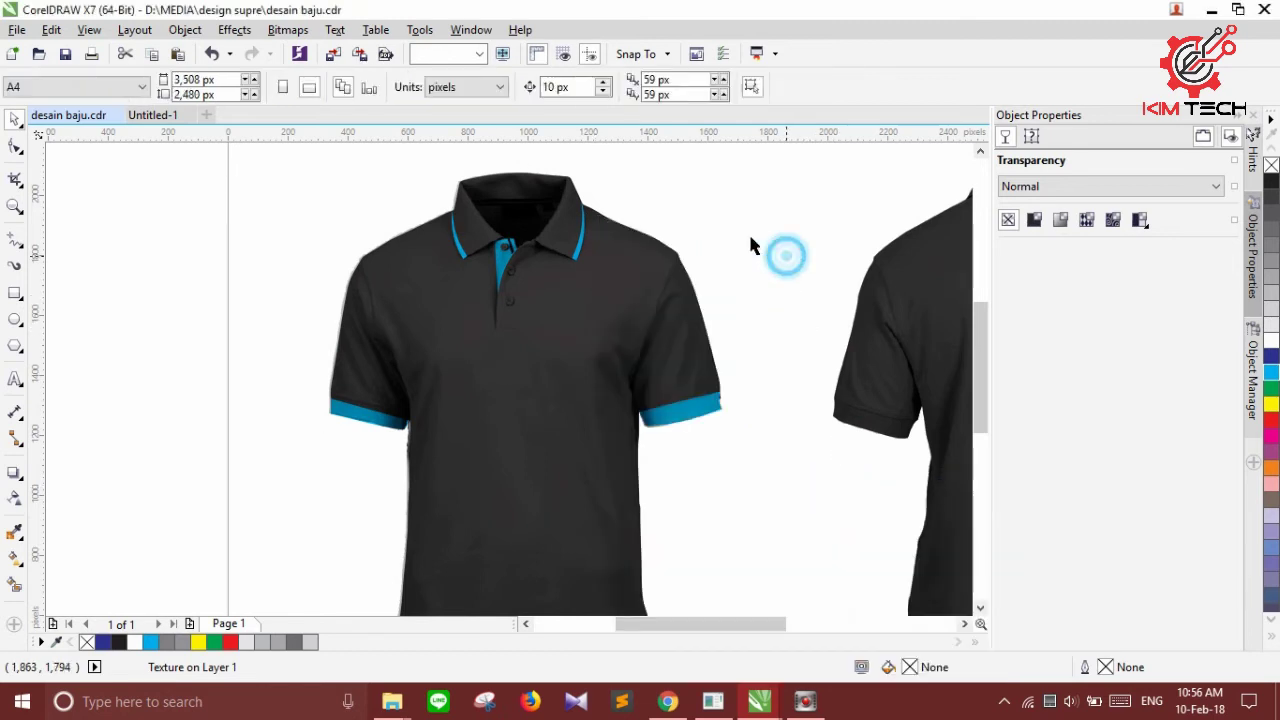
Copy the stacked Supremasi X logo with the white lettering from Untitled-1 and paste it into desain baju.cdr
{"action": "left_click", "coordinate": [152, 114]}
{"action": "left_click_drag", "start_coordinate": [418, 378], "coordinate": [537, 455]}
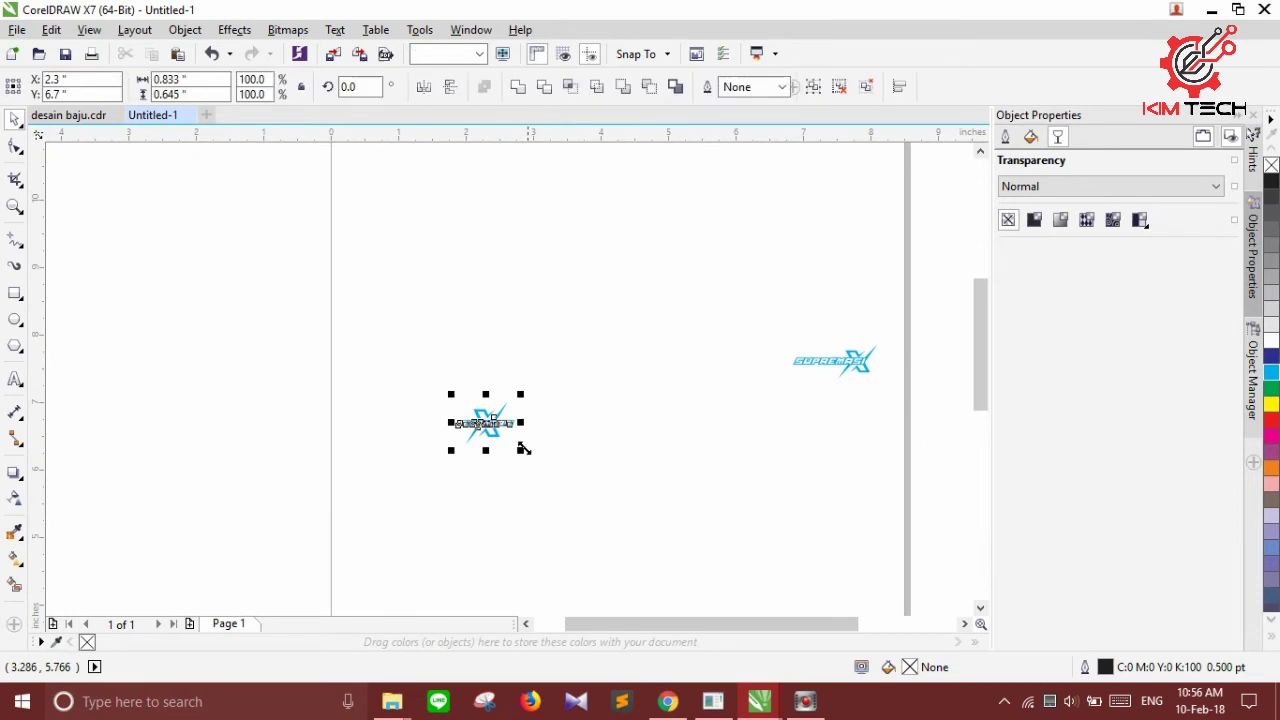
{"action": "right_click", "coordinate": [500, 422]}
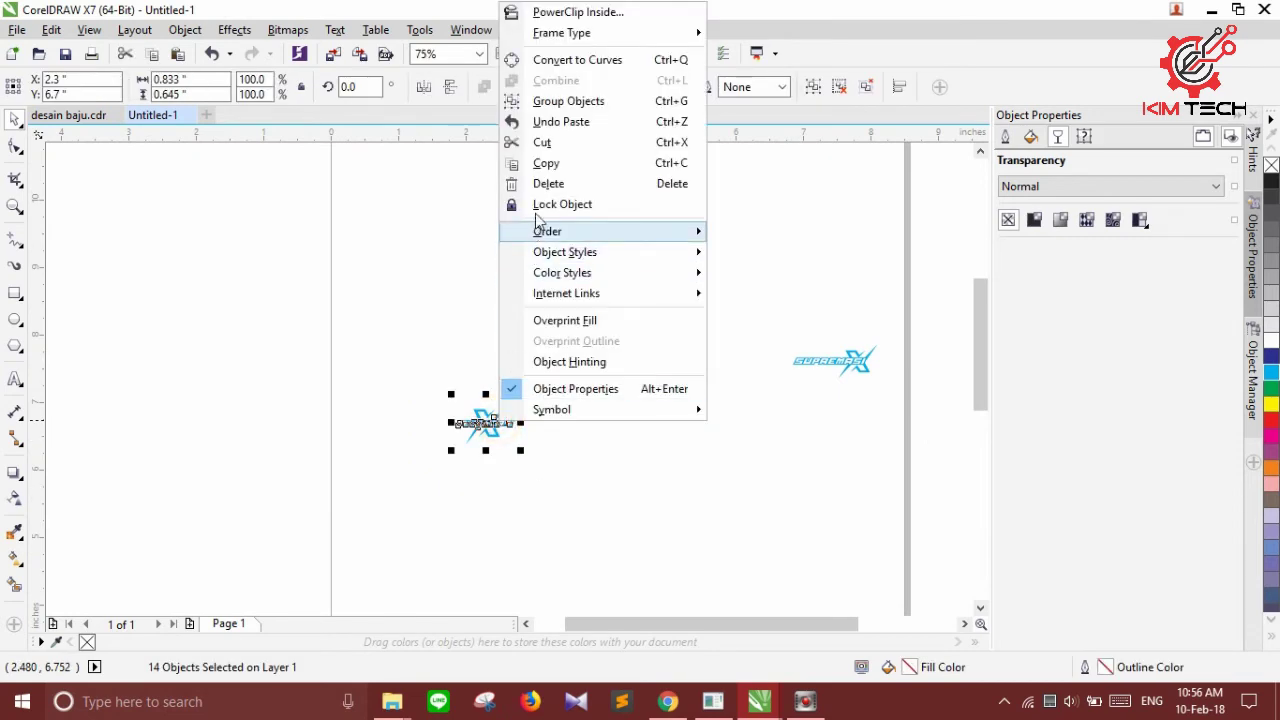
{"action": "left_click", "coordinate": [540, 163]}
{"action": "left_click", "coordinate": [78, 115]}
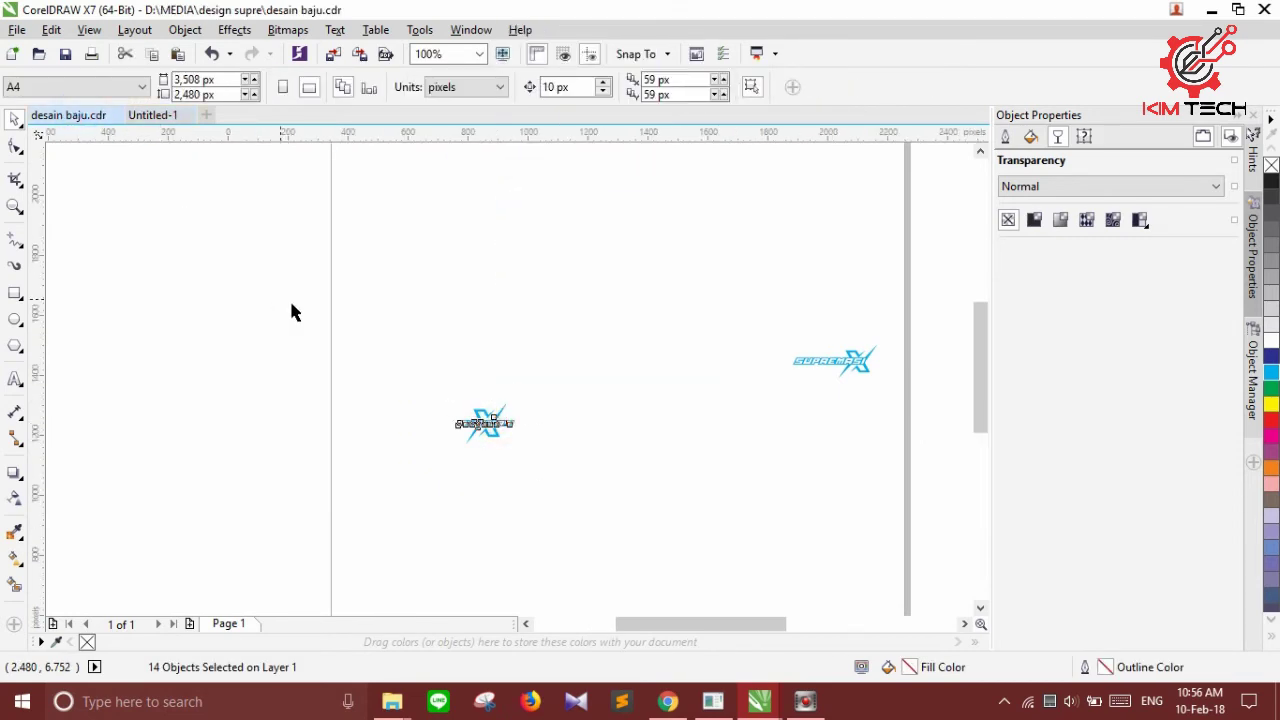
{"action": "right_click", "coordinate": [224, 288]}
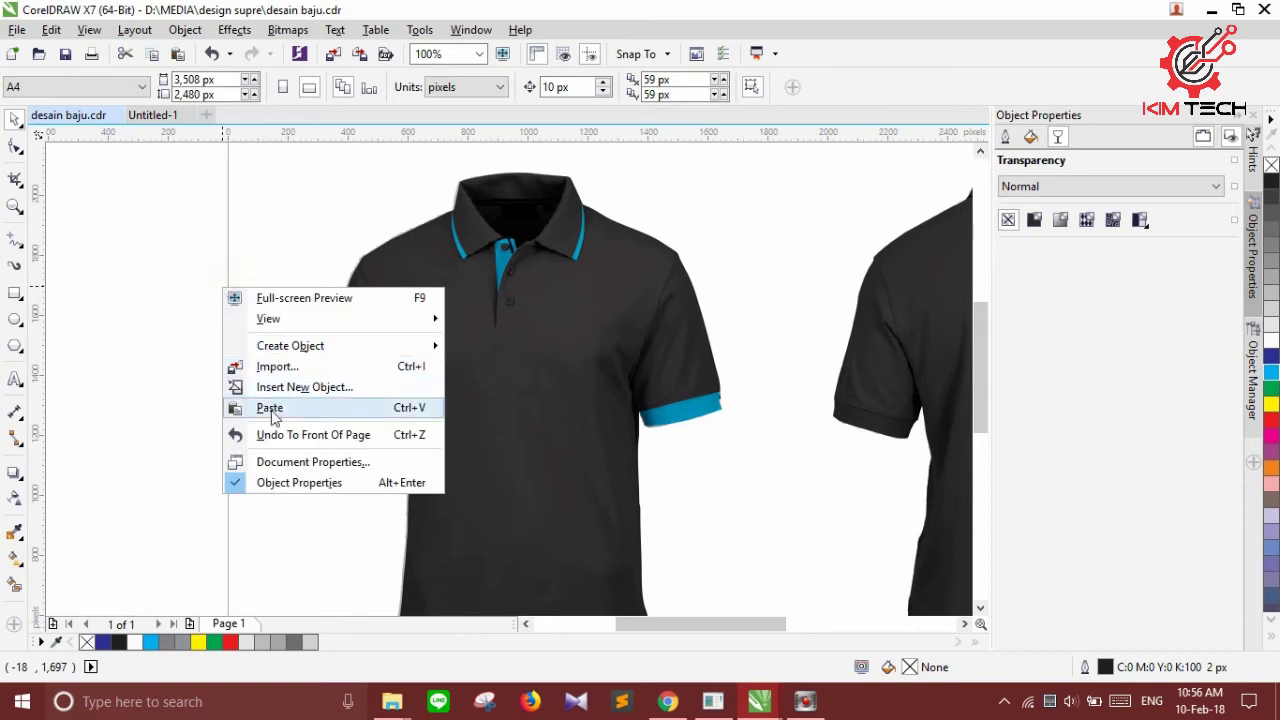
{"action": "left_click", "coordinate": [266, 409]}
Examine the pasted logo on the front shirt's chest up close and with the whole page in view, and select the shirt's texture
{"action": "scroll", "coordinate": [590, 313], "scroll_direction": "up", "scroll_amount": 2}
{"action": "scroll", "coordinate": [590, 313], "scroll_direction": "up", "scroll_amount": 2}
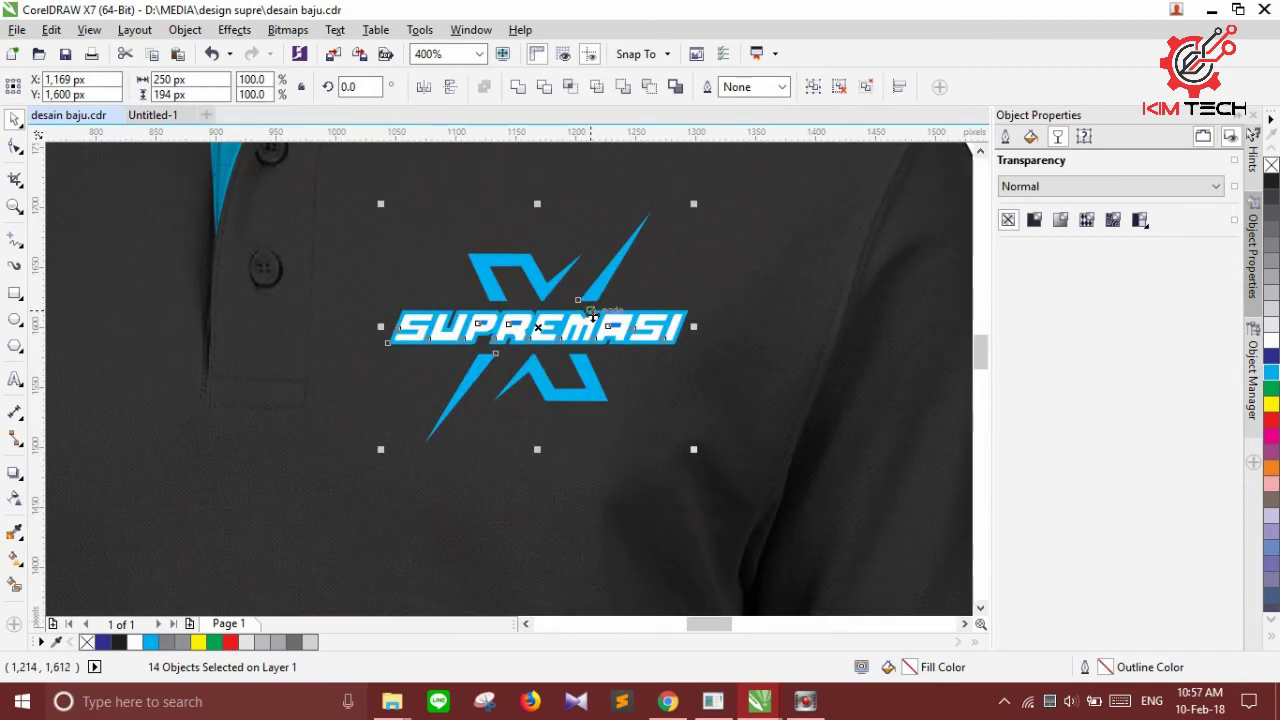
{"action": "scroll", "coordinate": [739, 264], "scroll_direction": "down", "scroll_amount": 4}
{"action": "left_click", "coordinate": [739, 257]}
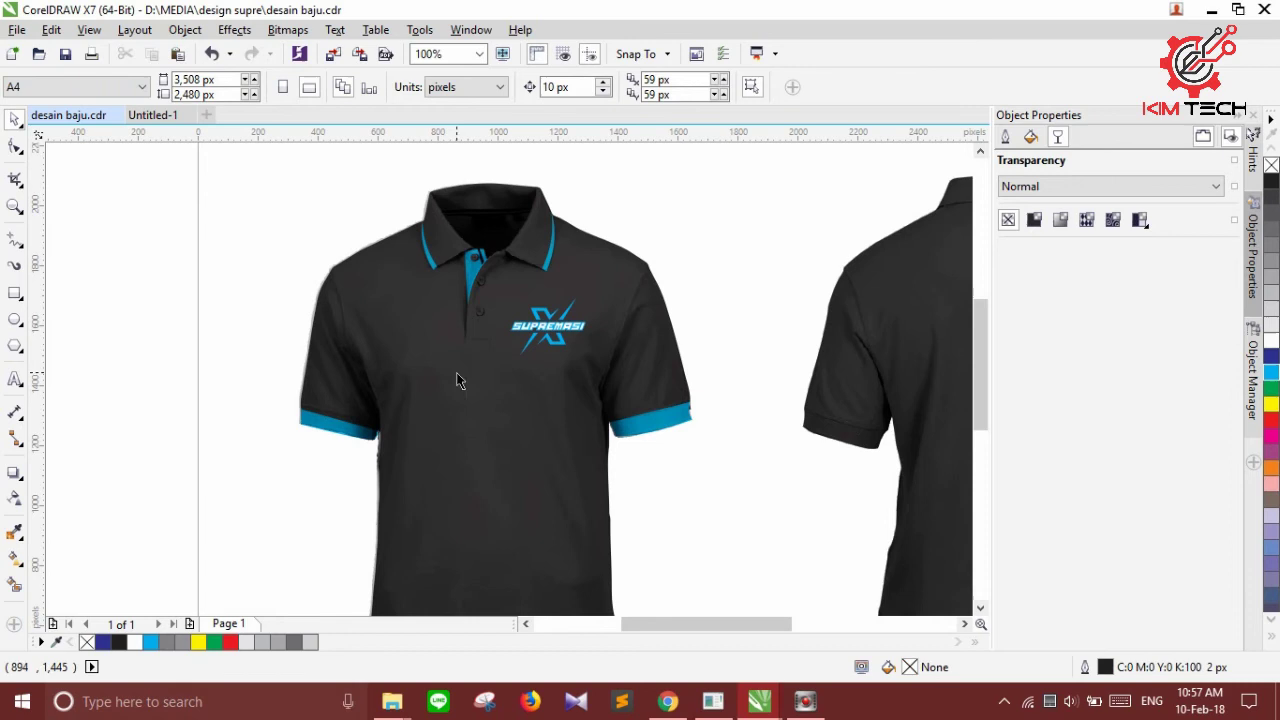
{"action": "scroll", "coordinate": [461, 373], "scroll_direction": "down", "scroll_amount": 3}
{"action": "scroll", "coordinate": [481, 390], "scroll_direction": "up", "scroll_amount": 1}
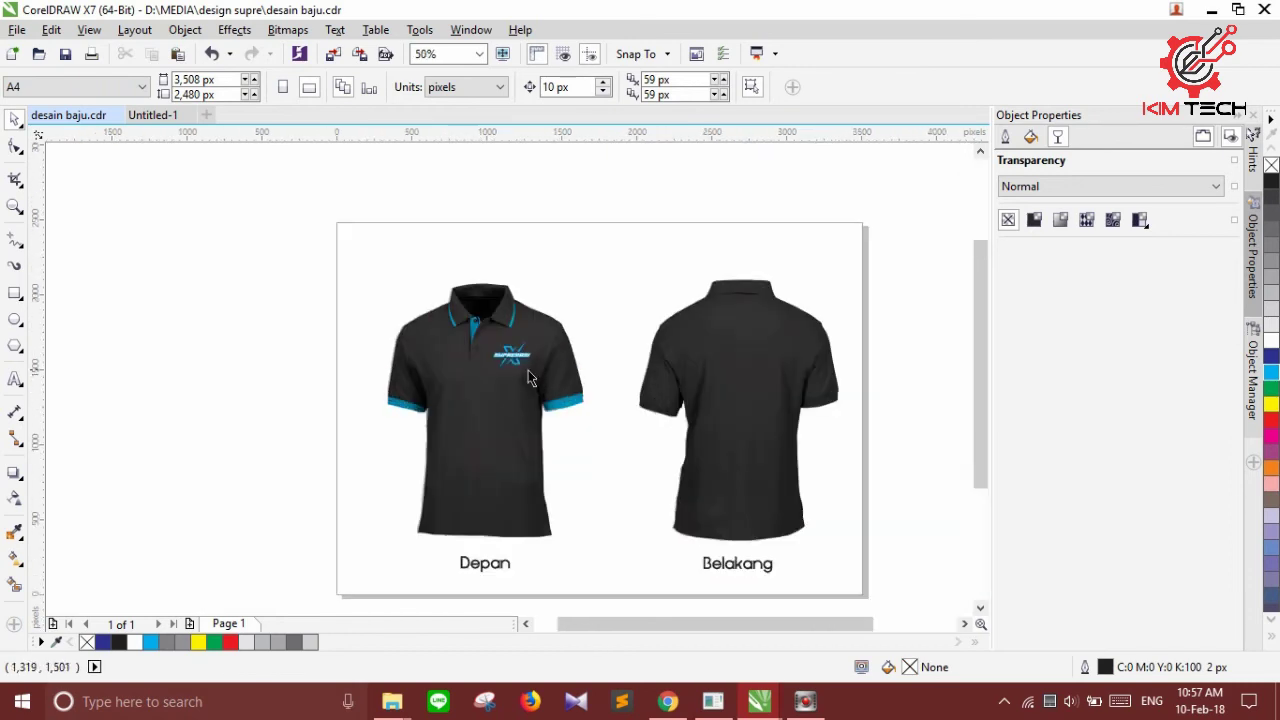
{"action": "scroll", "coordinate": [530, 378], "scroll_direction": "up", "scroll_amount": 1}
{"action": "scroll", "coordinate": [490, 373], "scroll_direction": "down", "scroll_amount": 1}
{"action": "left_click", "coordinate": [434, 370]}
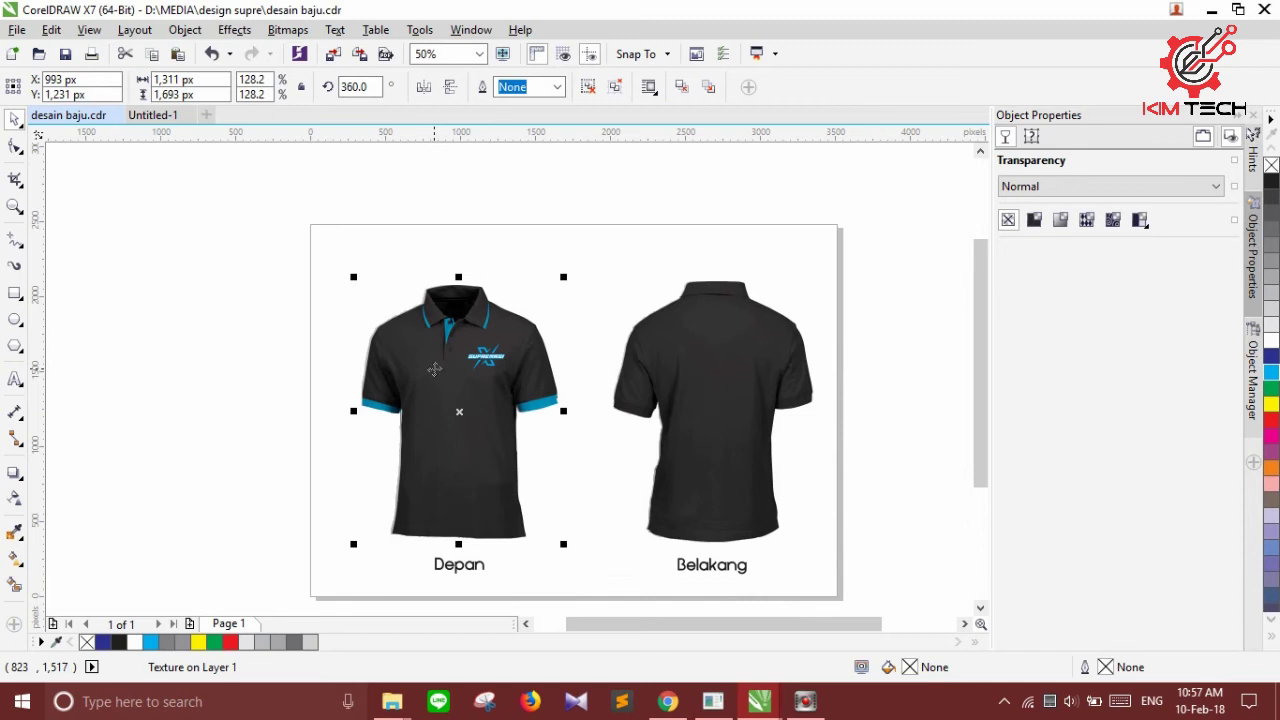
Move the front shirt's texture aside and fill the black body shape beneath it with red (C:0 M:100 Y:100 K:0)
{"action": "left_click_drag", "start_coordinate": [434, 370], "coordinate": [366, 372]}
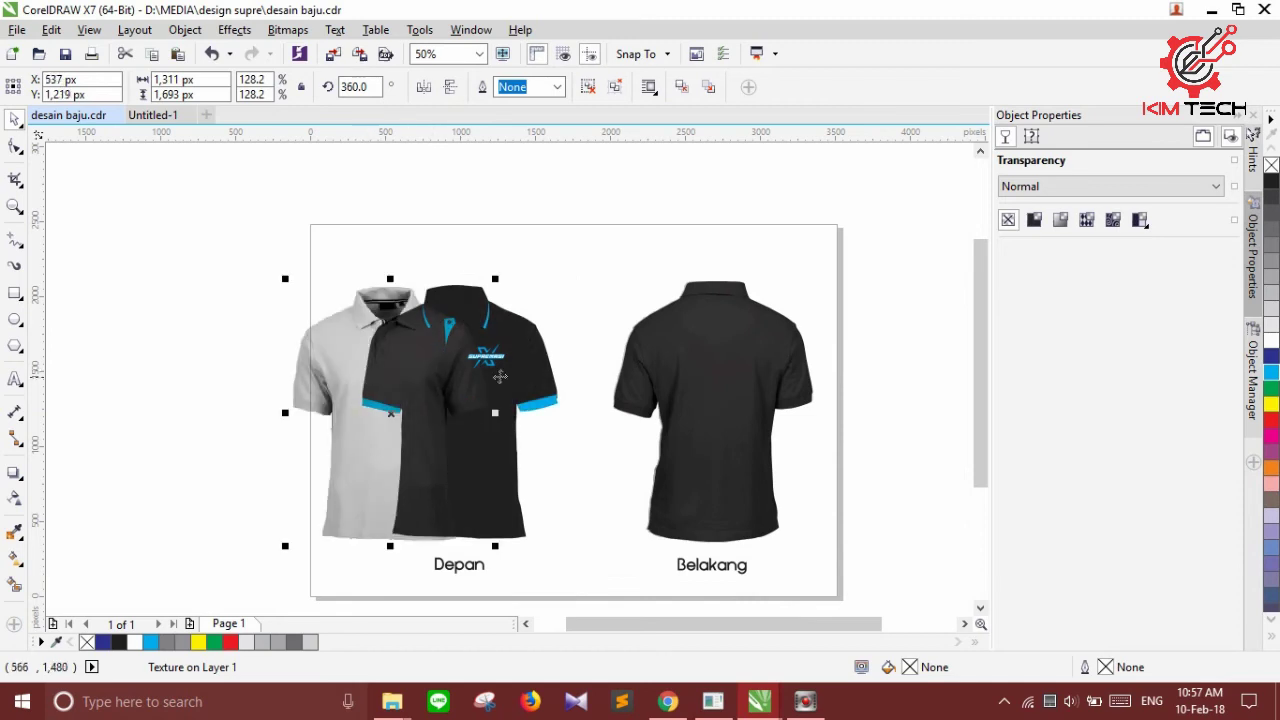
{"action": "left_click", "coordinate": [540, 349]}
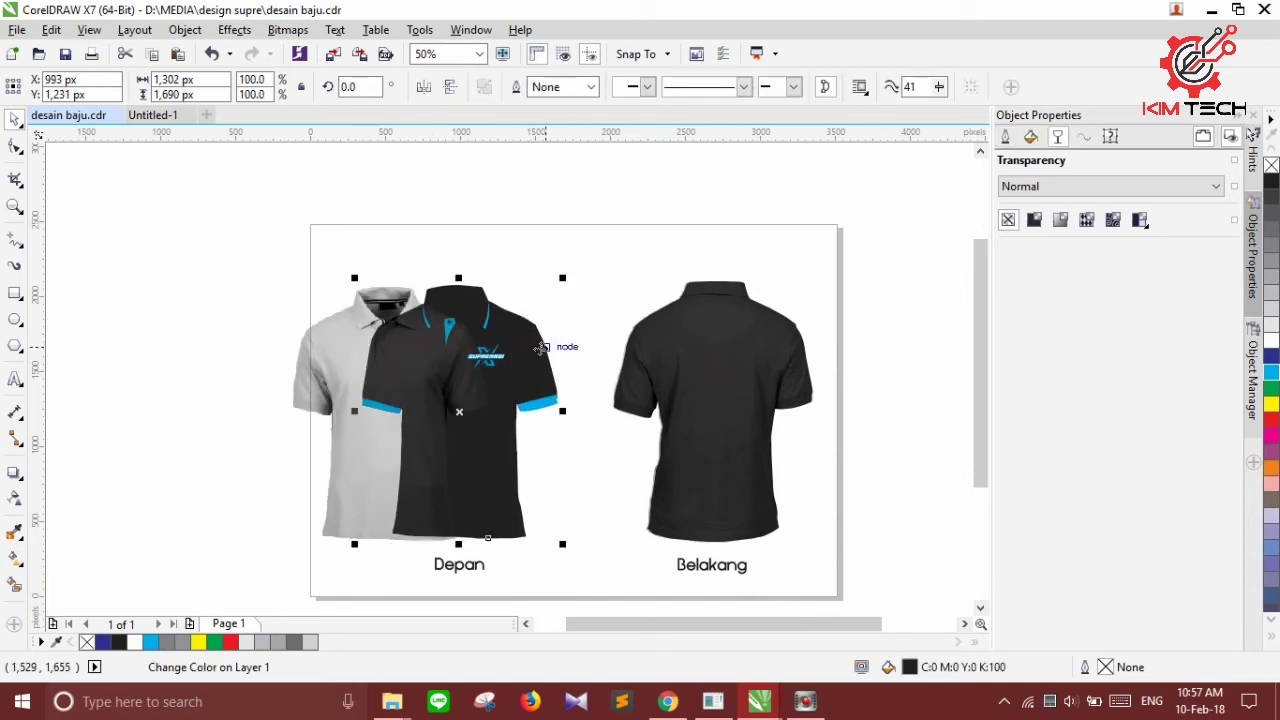
{"action": "left_click", "coordinate": [1269, 421]}
{"action": "left_click", "coordinate": [280, 307]}
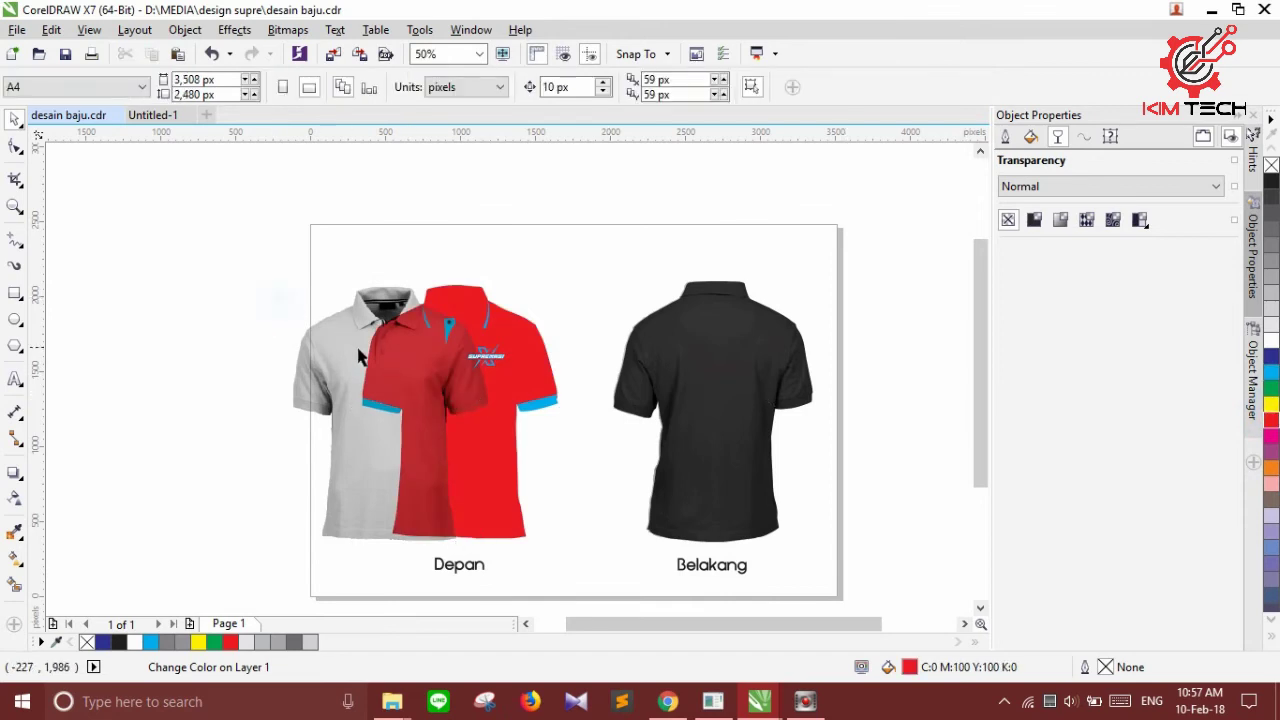
Move the front shirt's texture back into place over the red body shape
{"action": "left_click", "coordinate": [358, 350]}
{"action": "left_click_drag", "start_coordinate": [395, 414], "coordinate": [461, 410]}
{"action": "left_click", "coordinate": [586, 290]}
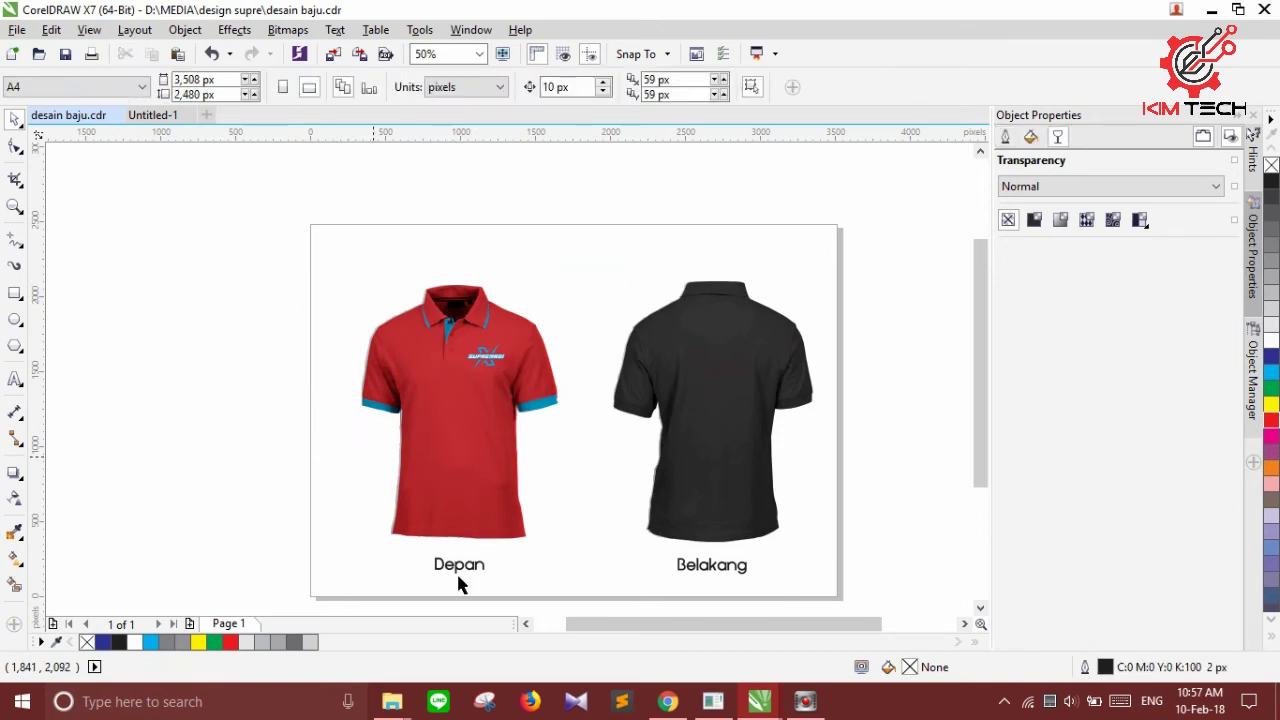
{"action": "scroll", "coordinate": [765, 352], "scroll_direction": "up", "scroll_amount": 4}
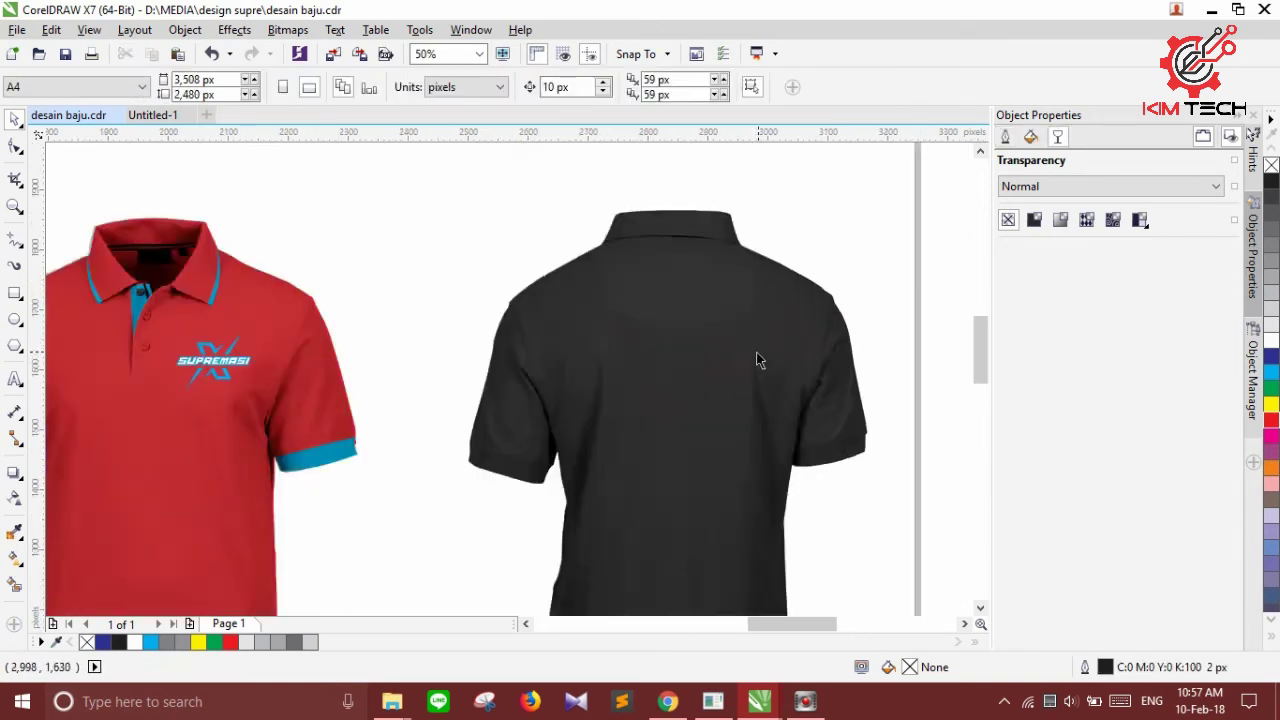
{"action": "scroll", "coordinate": [698, 348], "scroll_direction": "down", "scroll_amount": 4}
{"action": "left_click", "coordinate": [680, 369]}
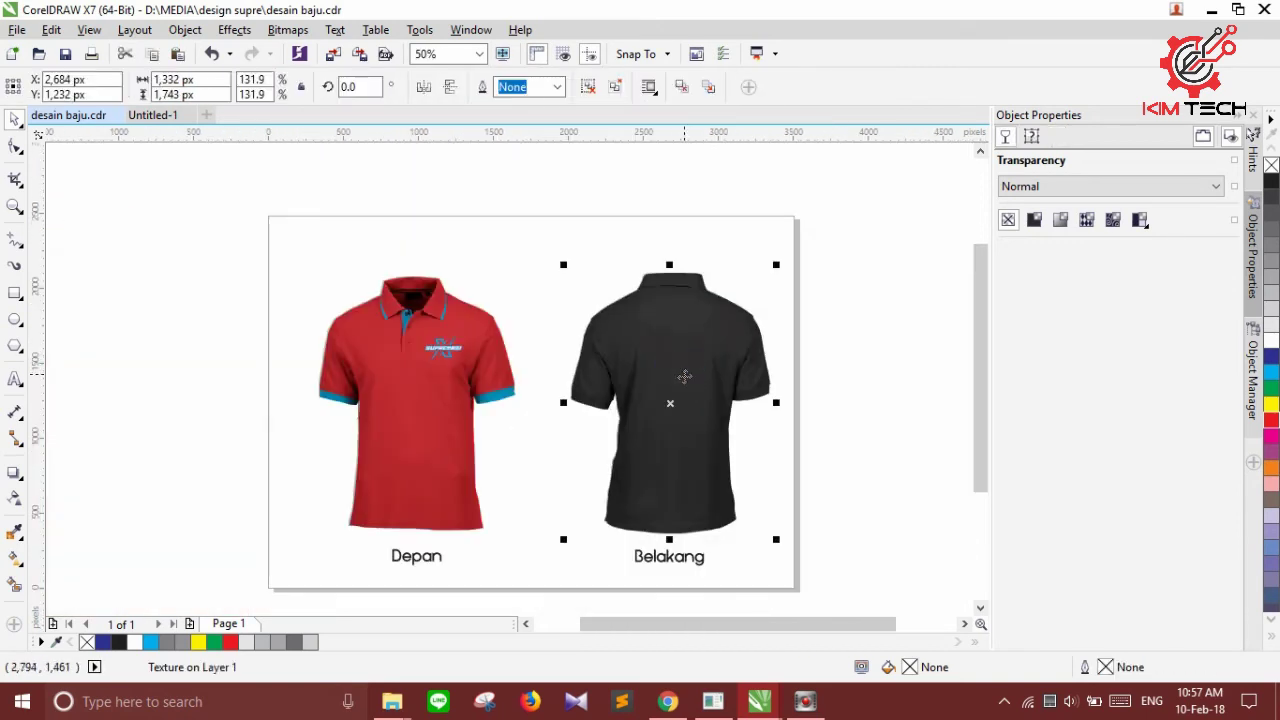
{"action": "left_click", "coordinate": [517, 234]}
Draw a closed four-sided strip about 466 px wide and 20 px high along the back shirt's collar seam and fill it with cyan
{"action": "scroll", "coordinate": [697, 290], "scroll_direction": "up", "scroll_amount": 4}
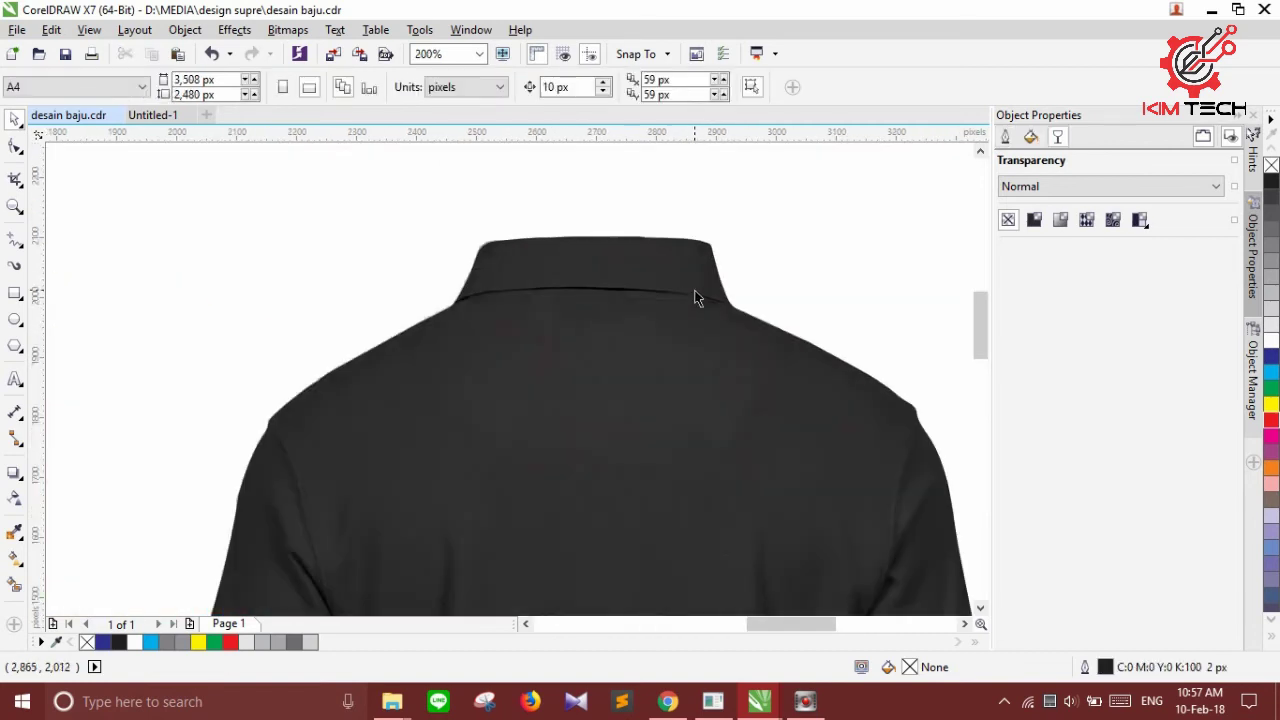
{"action": "left_click", "coordinate": [14, 245]}
{"action": "scroll", "coordinate": [471, 296], "scroll_direction": "up", "scroll_amount": 4}
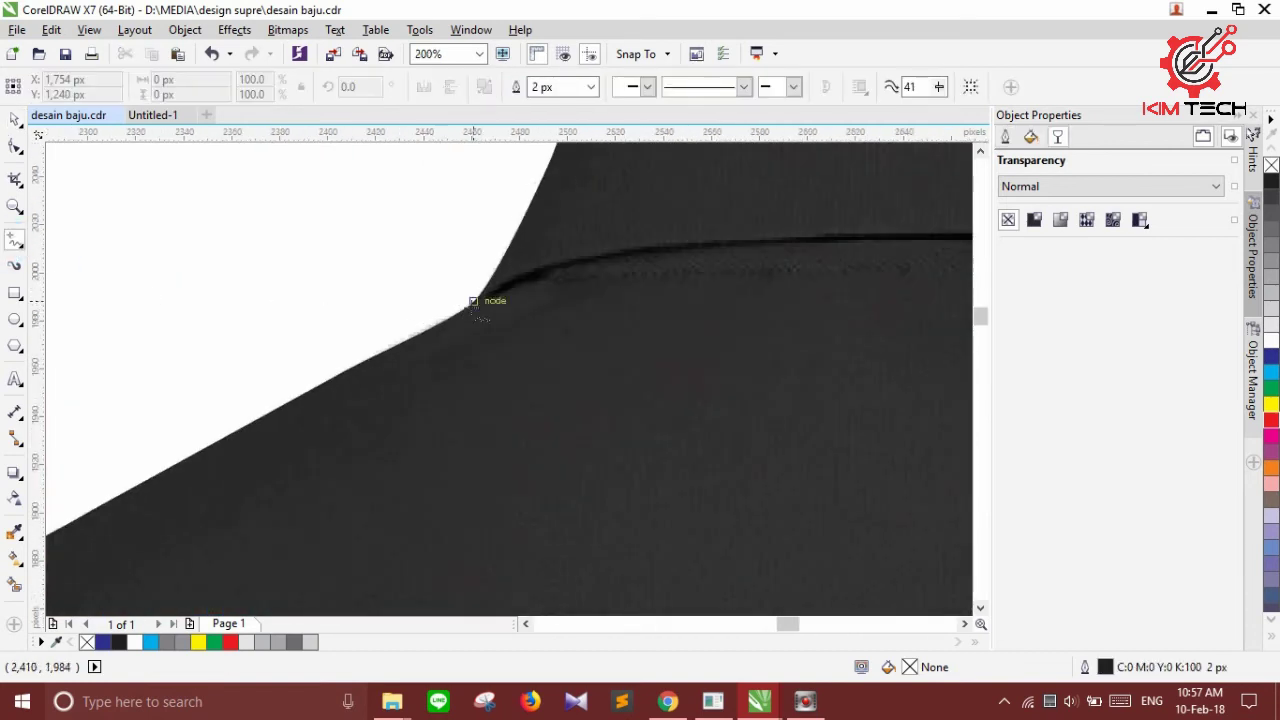
{"action": "scroll", "coordinate": [487, 308], "scroll_direction": "down", "scroll_amount": 4}
{"action": "left_click", "coordinate": [471, 304]}
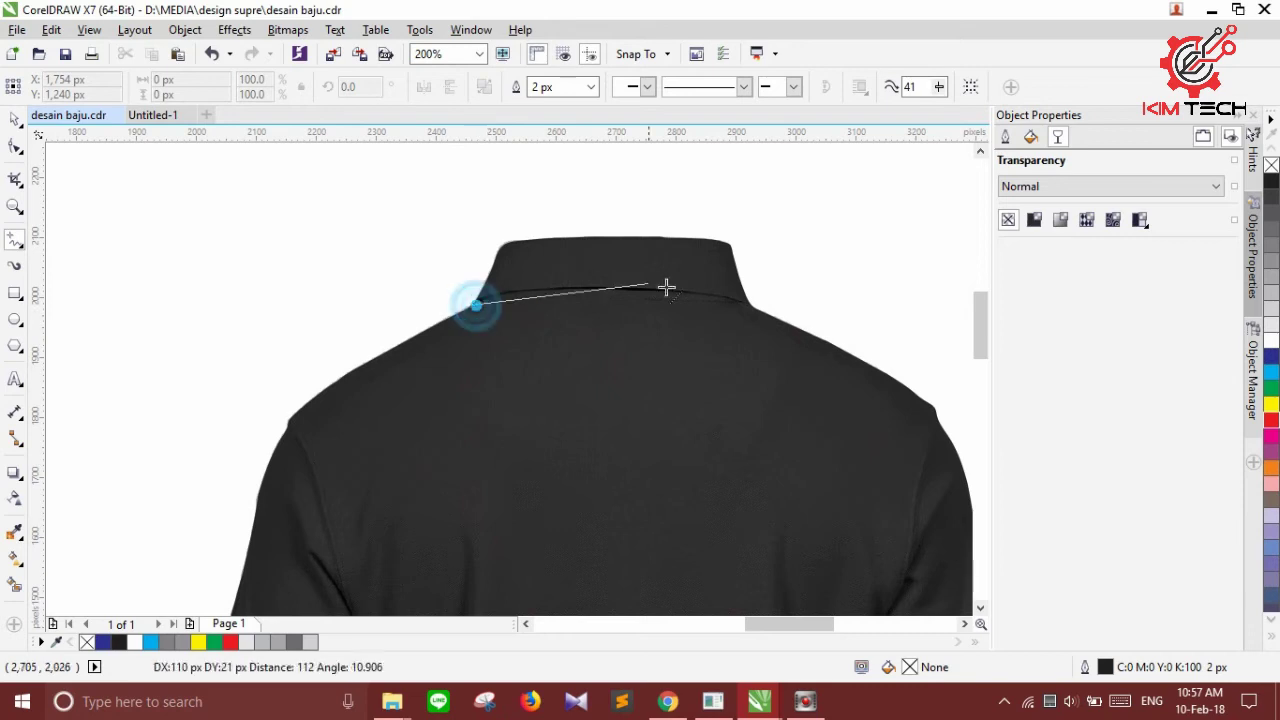
{"action": "left_click", "coordinate": [751, 304]}
{"action": "left_click", "coordinate": [752, 297]}
{"action": "left_click", "coordinate": [481, 291]}
{"action": "left_click", "coordinate": [481, 293]}
{"action": "left_click", "coordinate": [471, 304]}
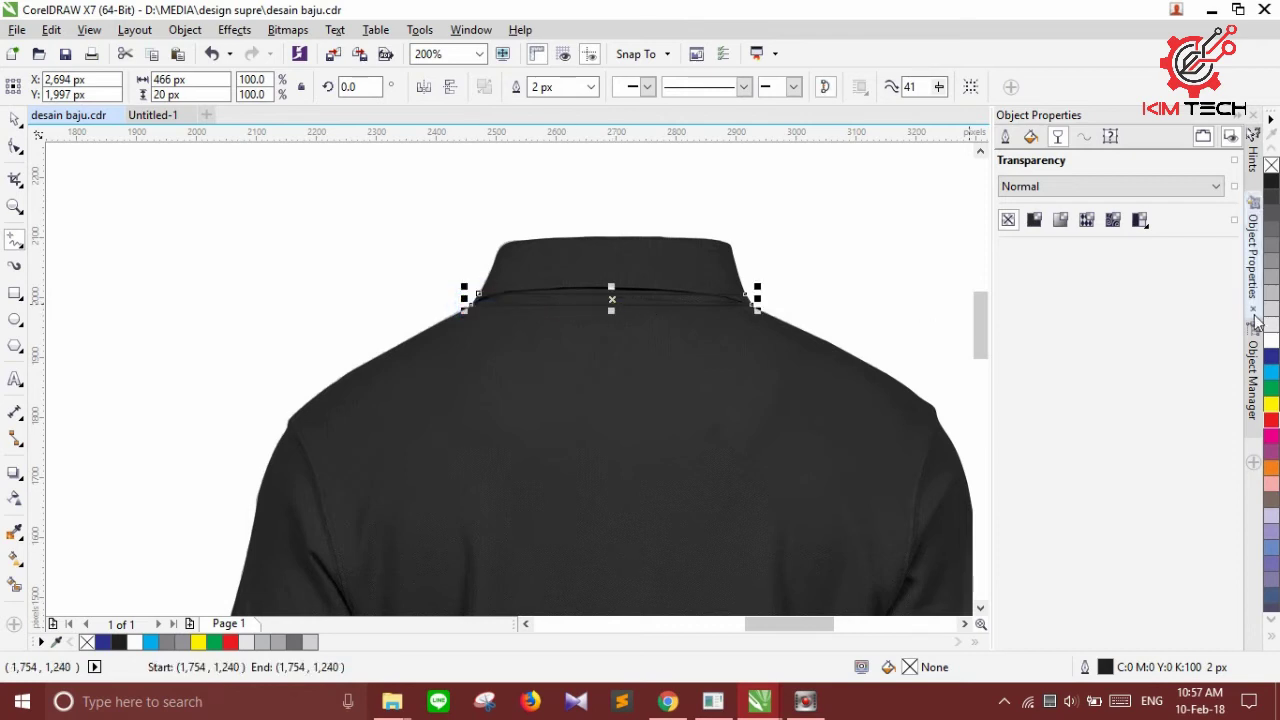
{"action": "left_click", "coordinate": [1271, 370]}
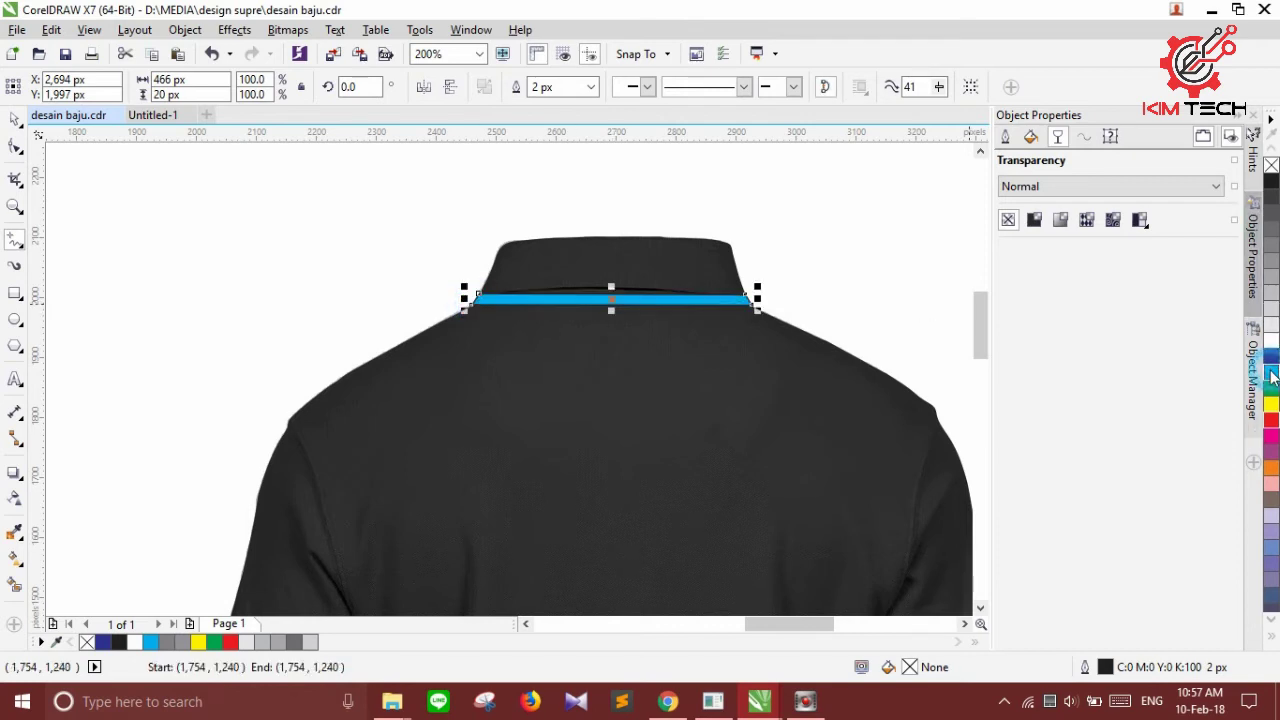
Convert the cyan collar strip's upper and lower edges to curves and bend both upward to follow the collar seam
{"action": "scroll", "coordinate": [405, 276], "scroll_direction": "up", "scroll_amount": 2}
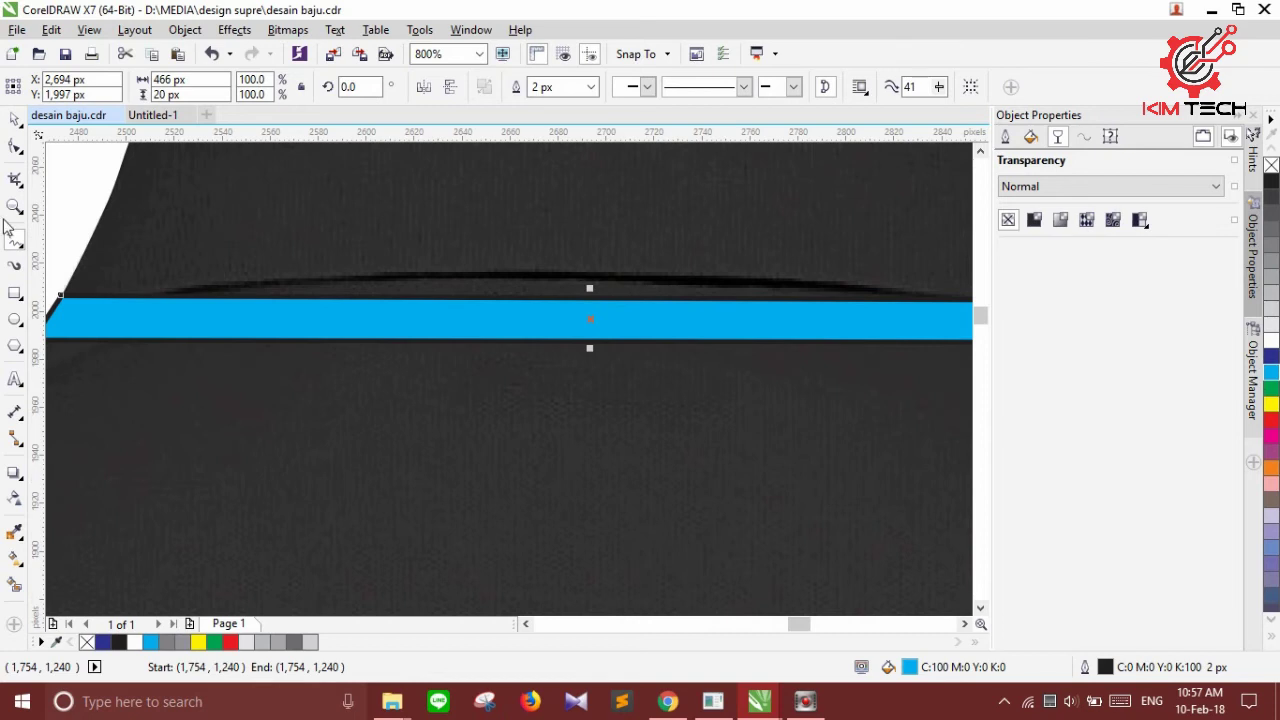
{"action": "left_click", "coordinate": [15, 147]}
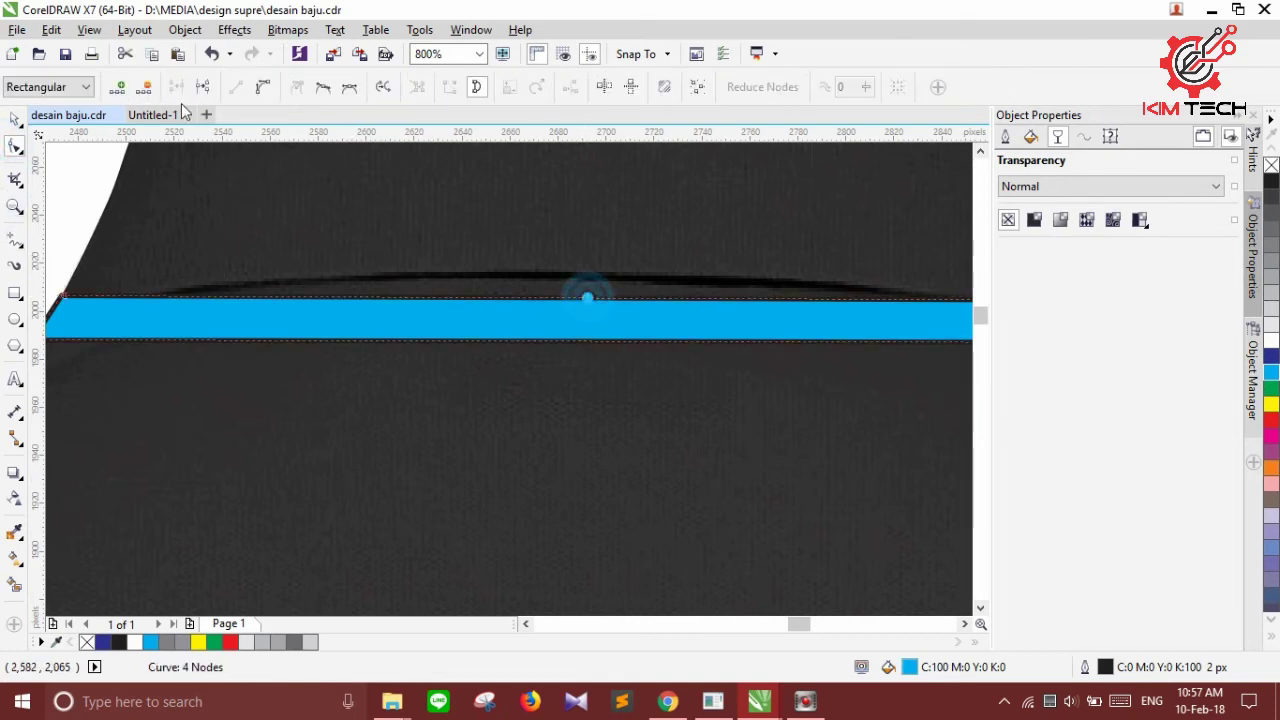
{"action": "left_click", "coordinate": [258, 86]}
{"action": "left_click_drag", "start_coordinate": [597, 304], "coordinate": [604, 228]}
{"action": "left_click", "coordinate": [617, 341]}
{"action": "left_click", "coordinate": [609, 341]}
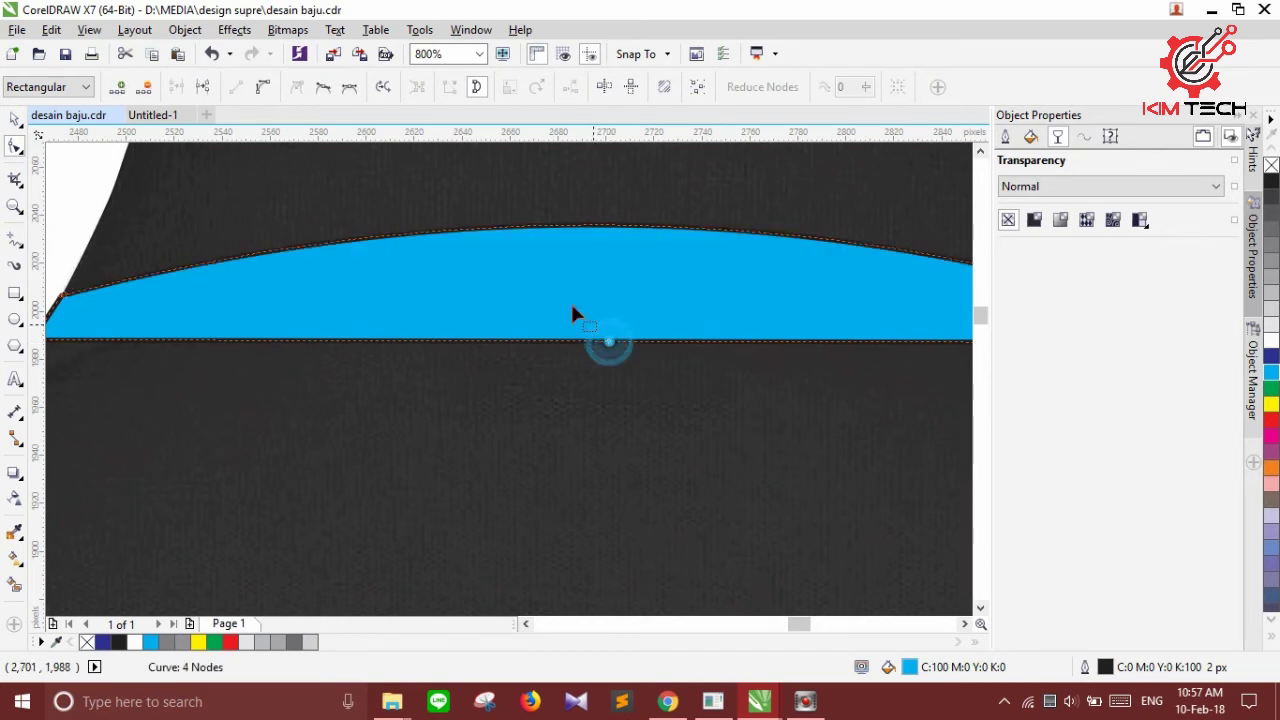
{"action": "left_click", "coordinate": [263, 88]}
{"action": "left_click_drag", "start_coordinate": [601, 341], "coordinate": [599, 286]}
{"action": "scroll", "coordinate": [598, 290], "scroll_direction": "down", "scroll_amount": 5}
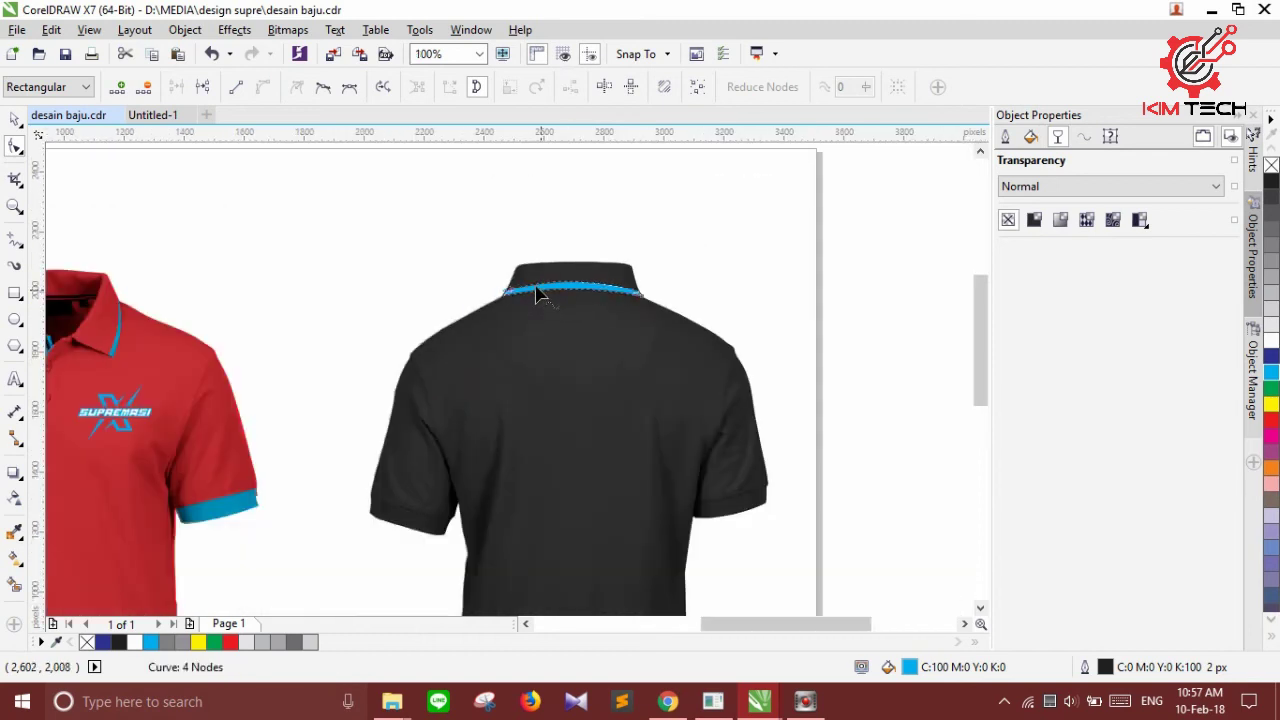
Set the outline width of the back shirt's cyan collar strip to None
{"action": "left_click", "coordinate": [15, 119]}
{"action": "left_click", "coordinate": [592, 90]}
{"action": "left_click", "coordinate": [582, 98]}
{"action": "left_click", "coordinate": [409, 237]}
Bring the back shirt's texture to the front of the page, over the cyan collar strip, and check the collar up close
{"action": "left_click", "coordinate": [534, 376]}
{"action": "right_click", "coordinate": [536, 376]}
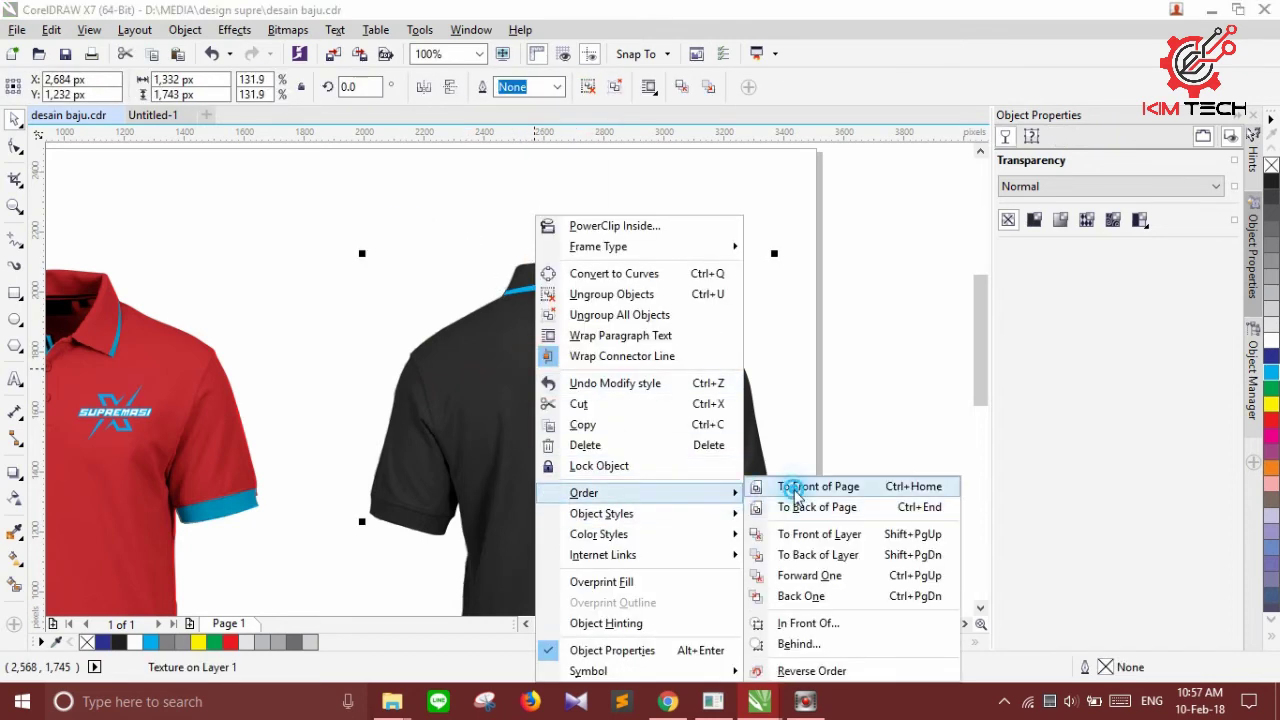
{"action": "left_click", "coordinate": [760, 487]}
{"action": "left_click", "coordinate": [874, 294]}
{"action": "scroll", "coordinate": [600, 295], "scroll_direction": "up", "scroll_amount": 2}
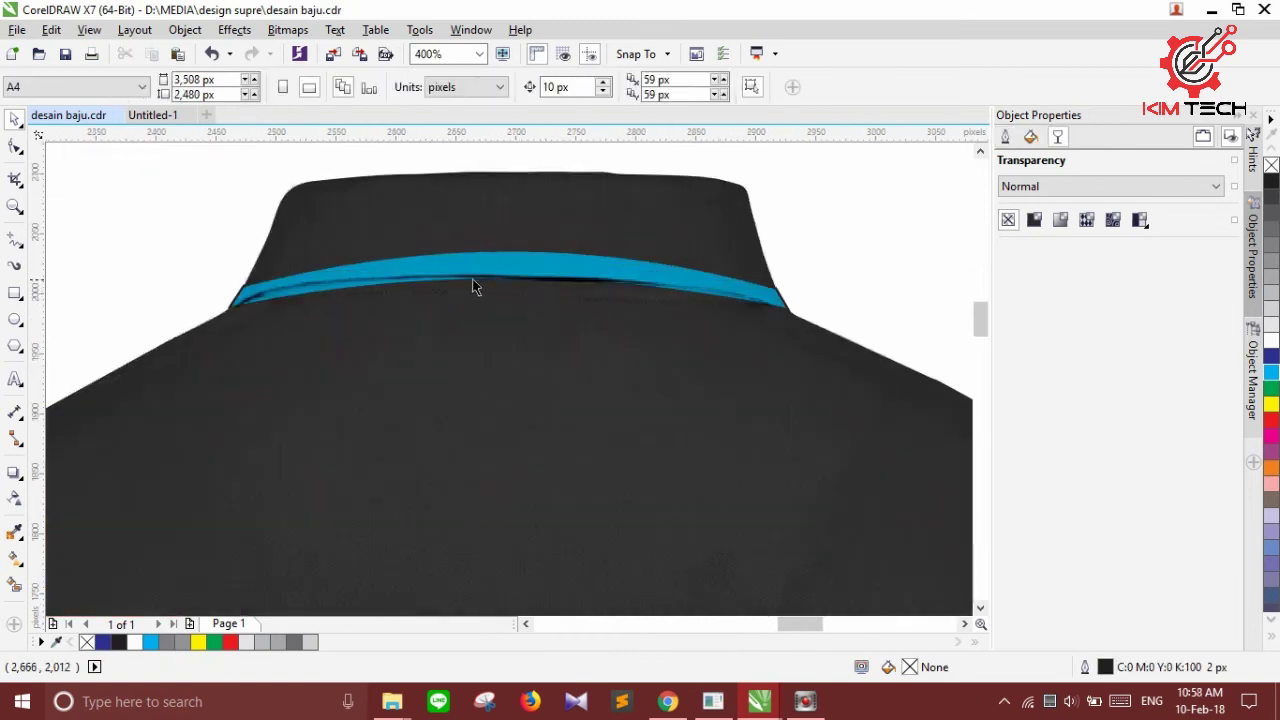
{"action": "scroll", "coordinate": [500, 293], "scroll_direction": "up", "scroll_amount": 1}
{"action": "scroll", "coordinate": [472, 286], "scroll_direction": "down", "scroll_amount": 3}
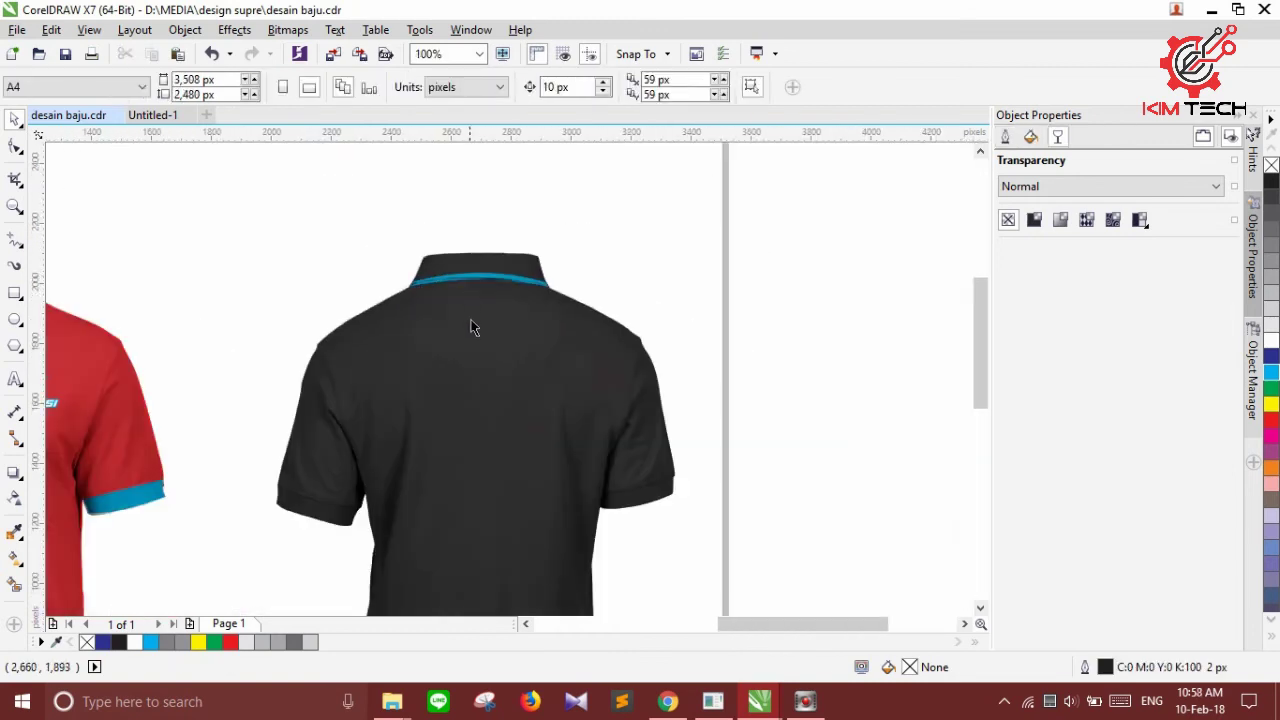
{"action": "scroll", "coordinate": [497, 351], "scroll_direction": "down", "scroll_amount": 2}
{"action": "scroll", "coordinate": [407, 401], "scroll_direction": "up", "scroll_amount": 2}
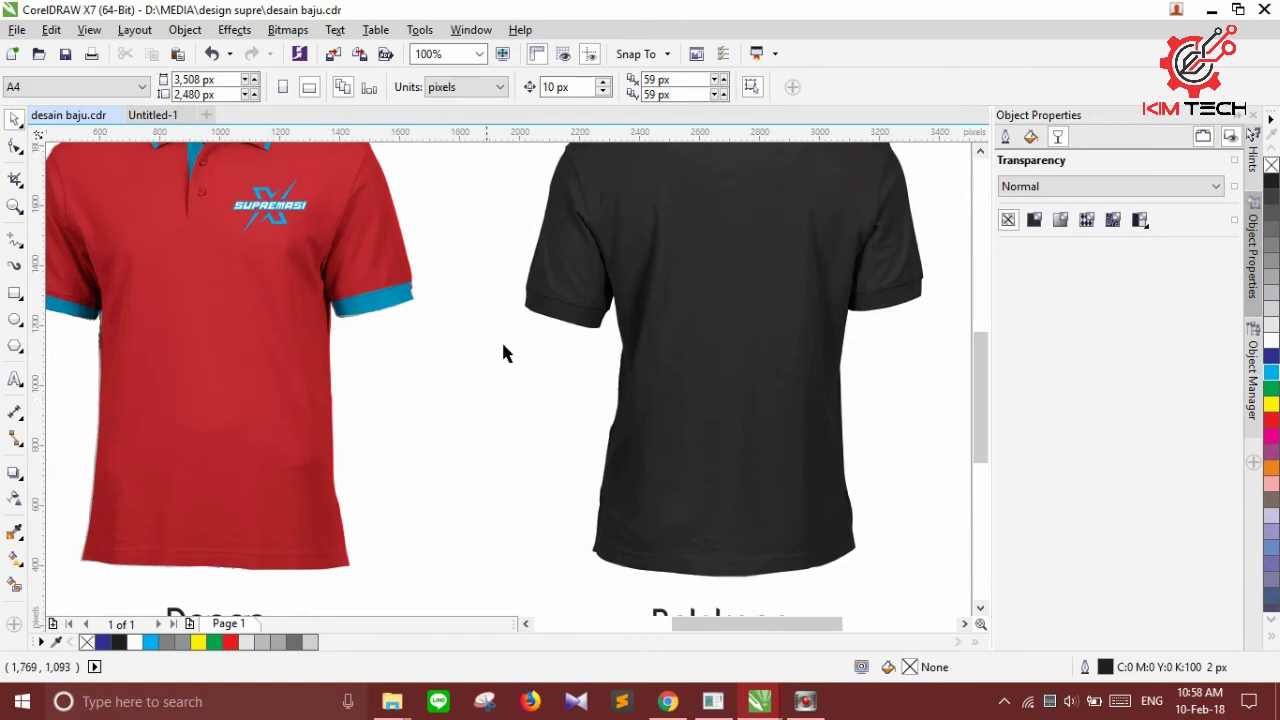
{"action": "scroll", "coordinate": [554, 310], "scroll_direction": "up", "scroll_amount": 2}
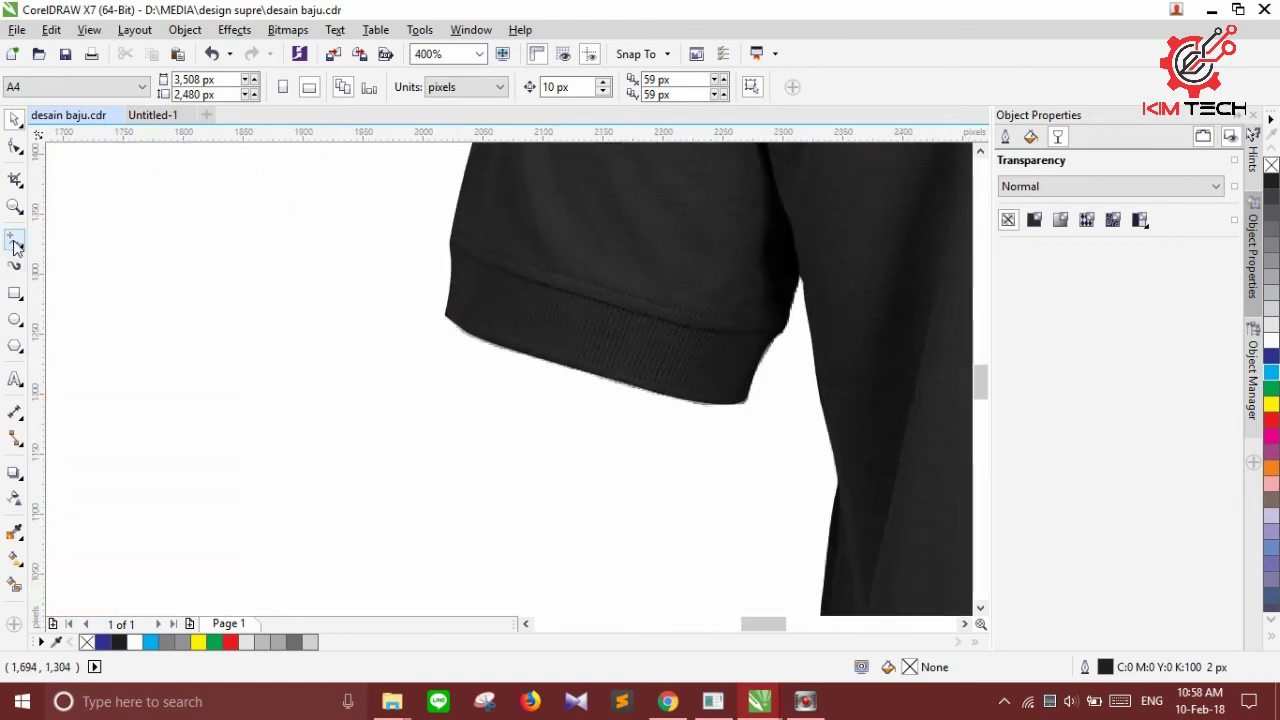
{"action": "left_click", "coordinate": [15, 240]}
{"action": "left_click", "coordinate": [445, 243]}
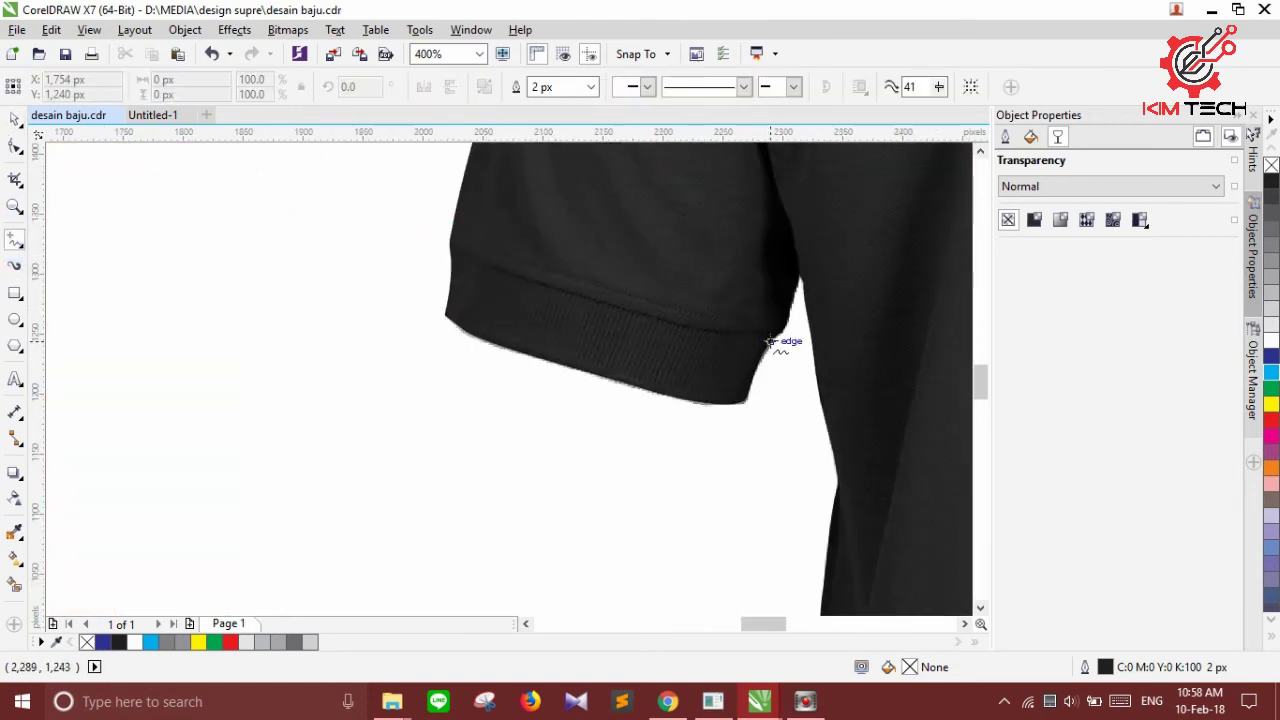
{"action": "left_click", "coordinate": [450, 246]}
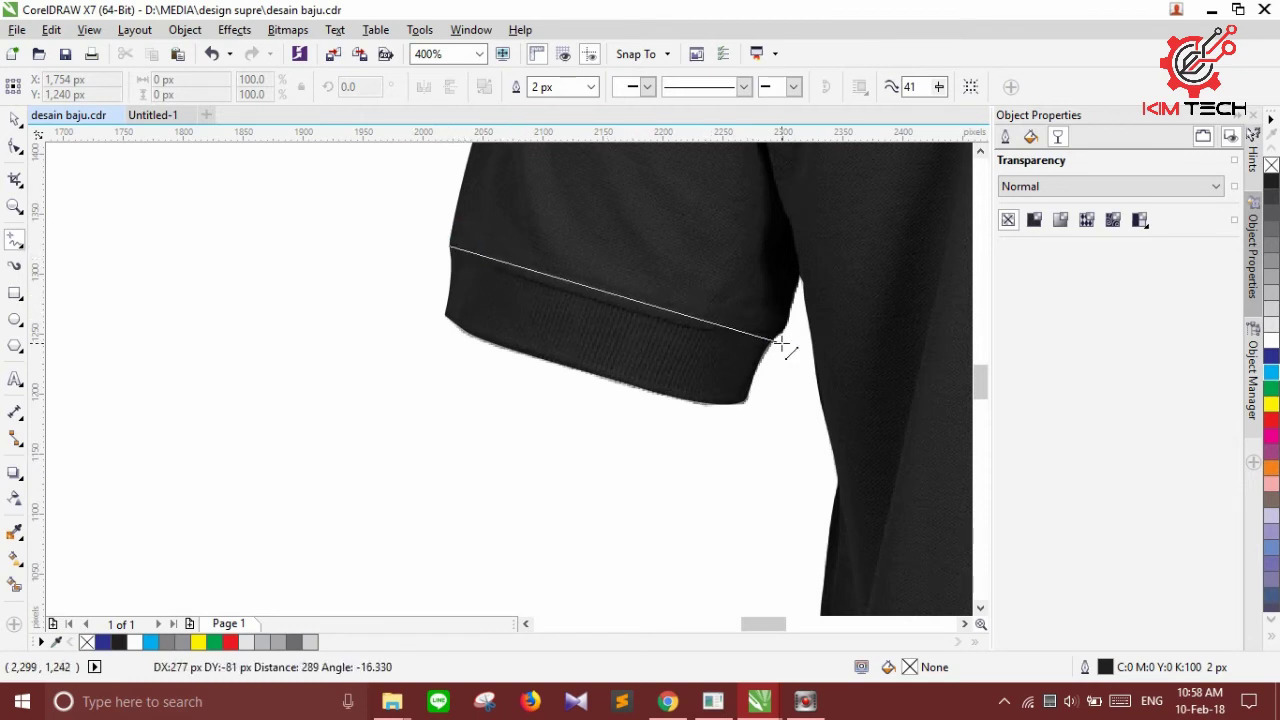
{"action": "left_click", "coordinate": [780, 336]}
{"action": "key", "text": "F10"}
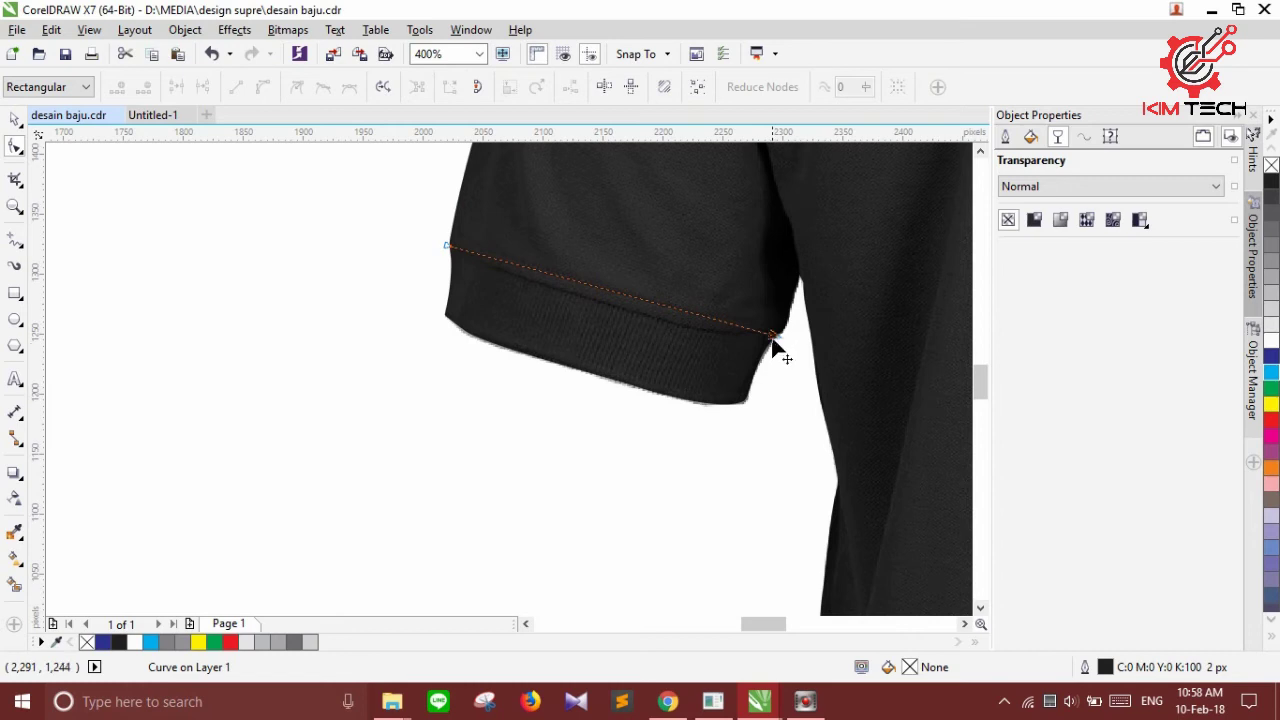
{"action": "left_click", "coordinate": [16, 120]}
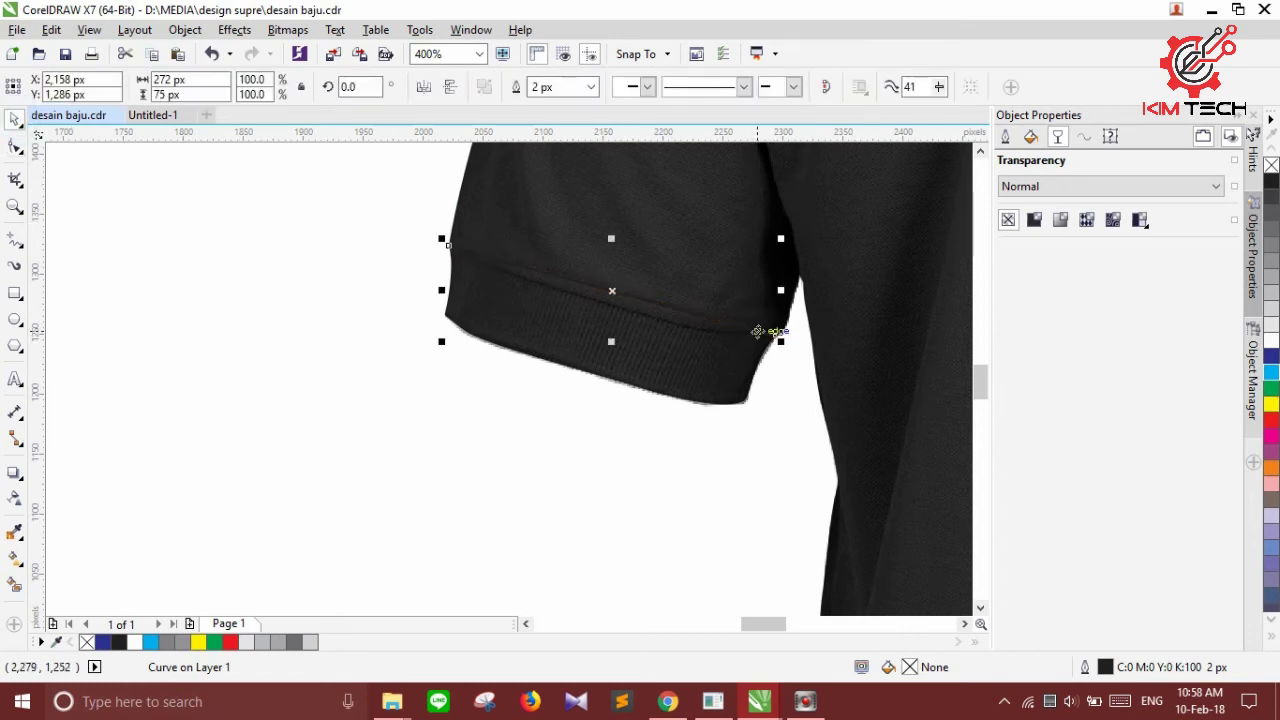
{"action": "key", "text": "ctrl+z"}
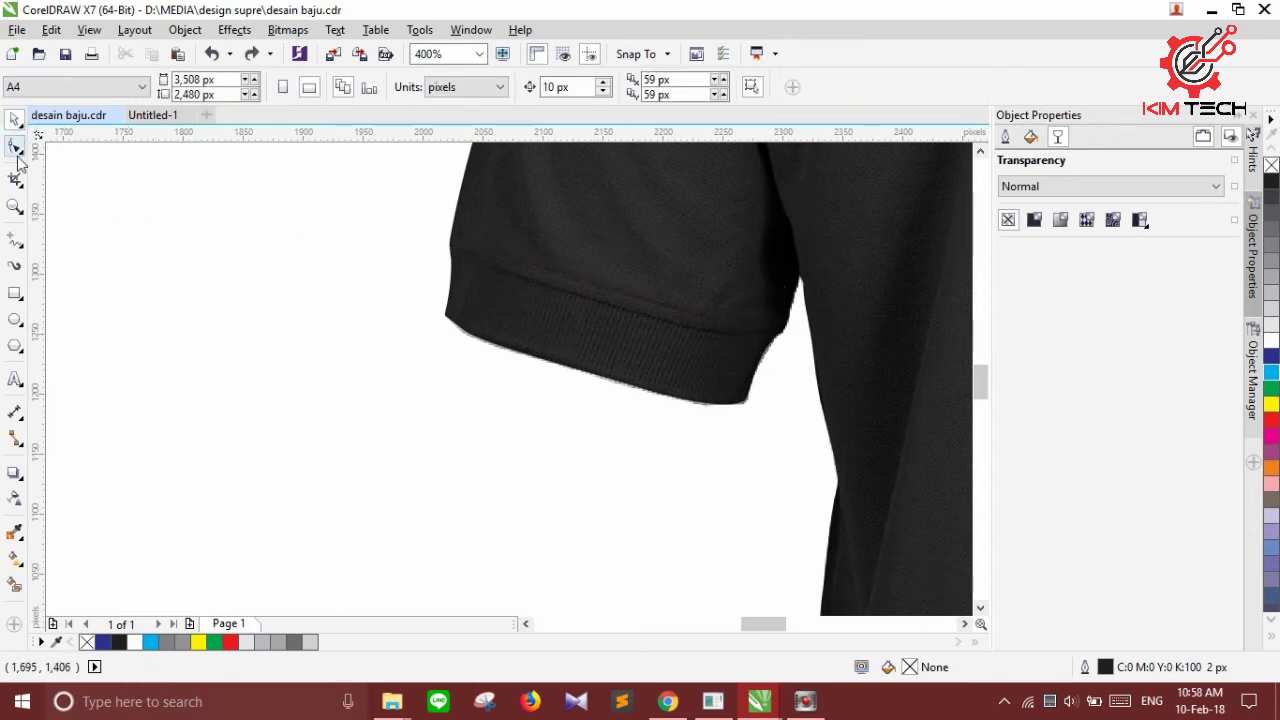
Draw a closed four-sided shape about 282 px wide and 131 px high over the cuff of the back shirt's left sleeve
{"action": "left_click", "coordinate": [13, 243]}
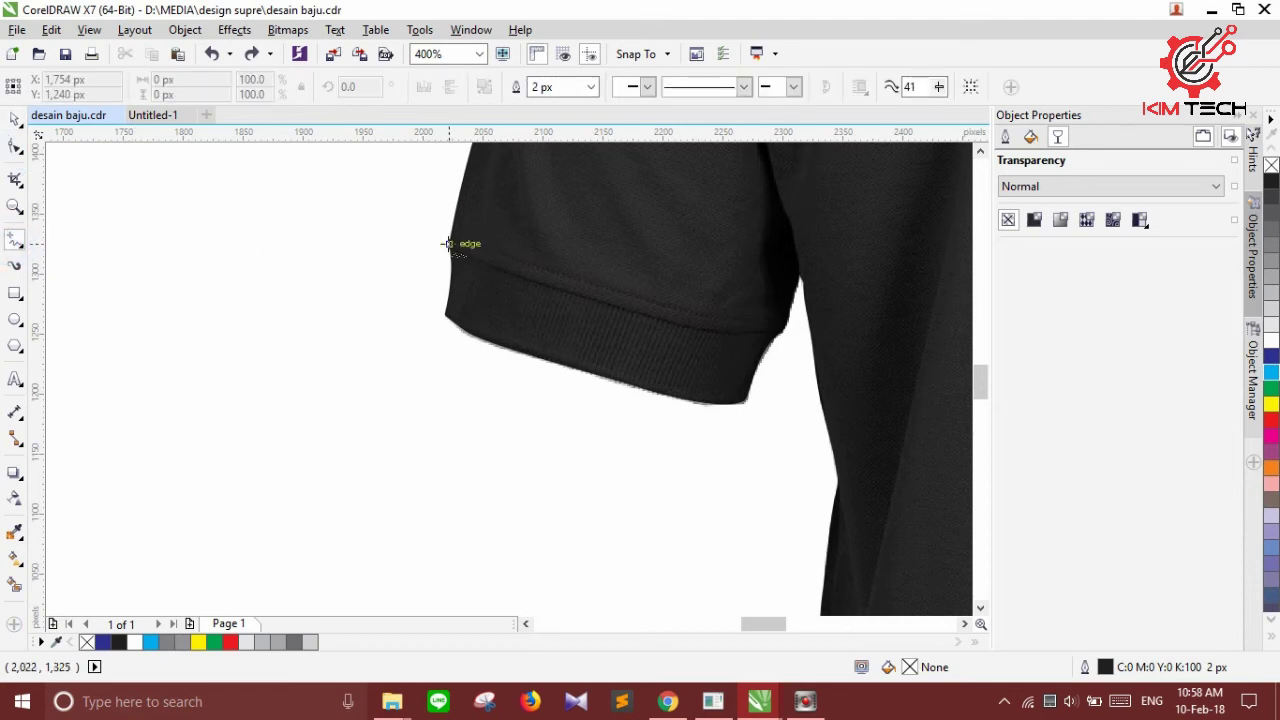
{"action": "left_click", "coordinate": [447, 243]}
{"action": "left_click", "coordinate": [786, 333]}
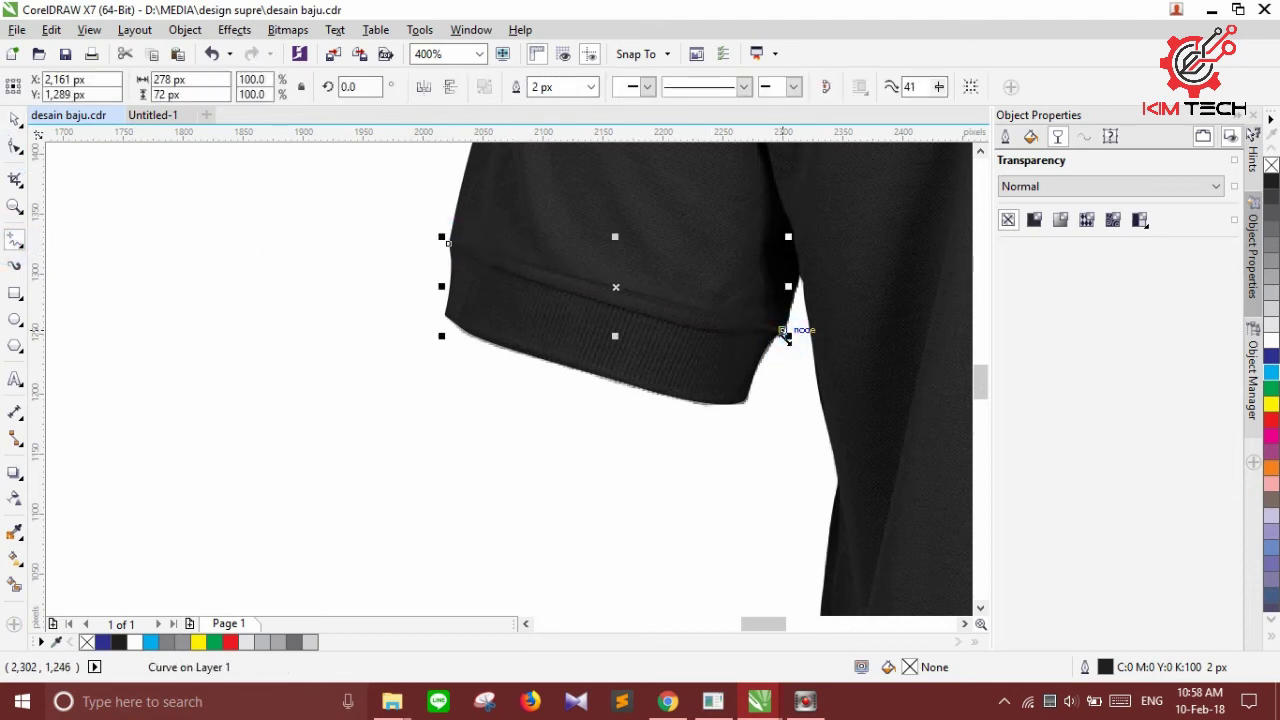
{"action": "left_click", "coordinate": [786, 333]}
{"action": "left_click", "coordinate": [744, 401]}
{"action": "left_click", "coordinate": [441, 318]}
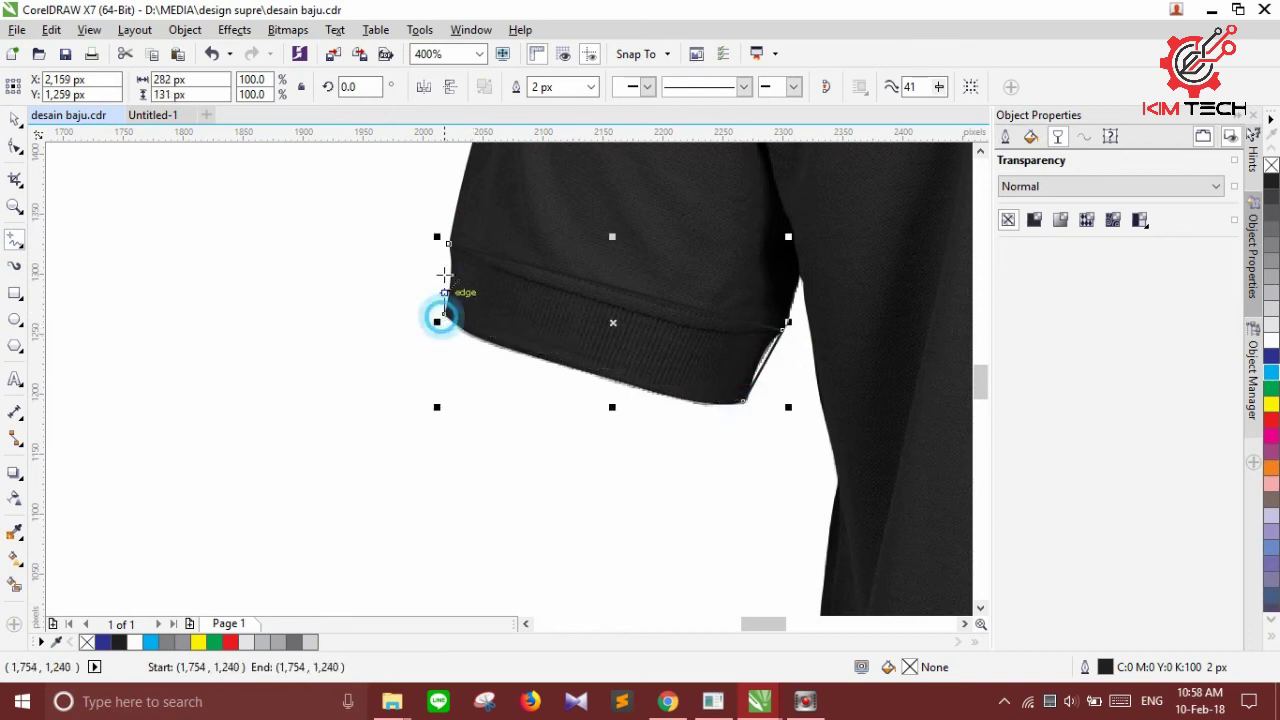
{"action": "left_click", "coordinate": [446, 243]}
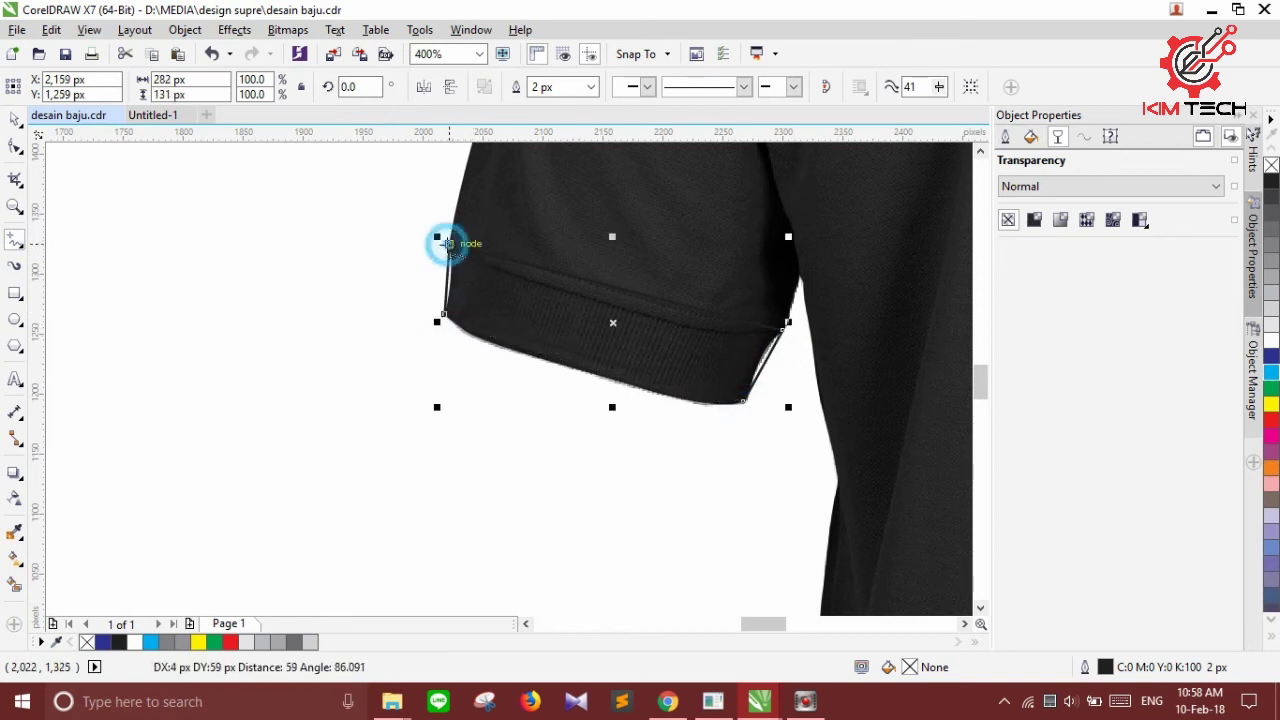
{"action": "left_click", "coordinate": [1271, 373]}
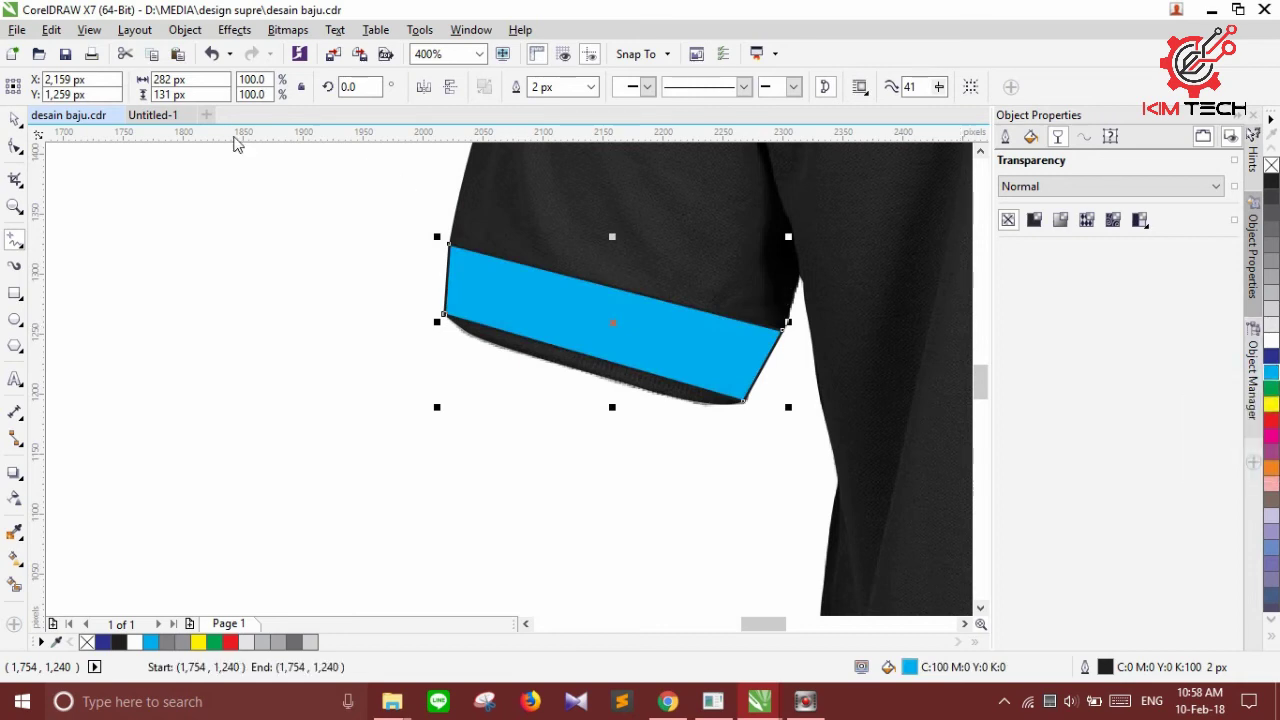
{"action": "key", "text": "ctrl+z"}
Convert the cuff shape's lower and upper edges to curves and bend them to follow the cuff's hem and seam
{"action": "left_click", "coordinate": [15, 148]}
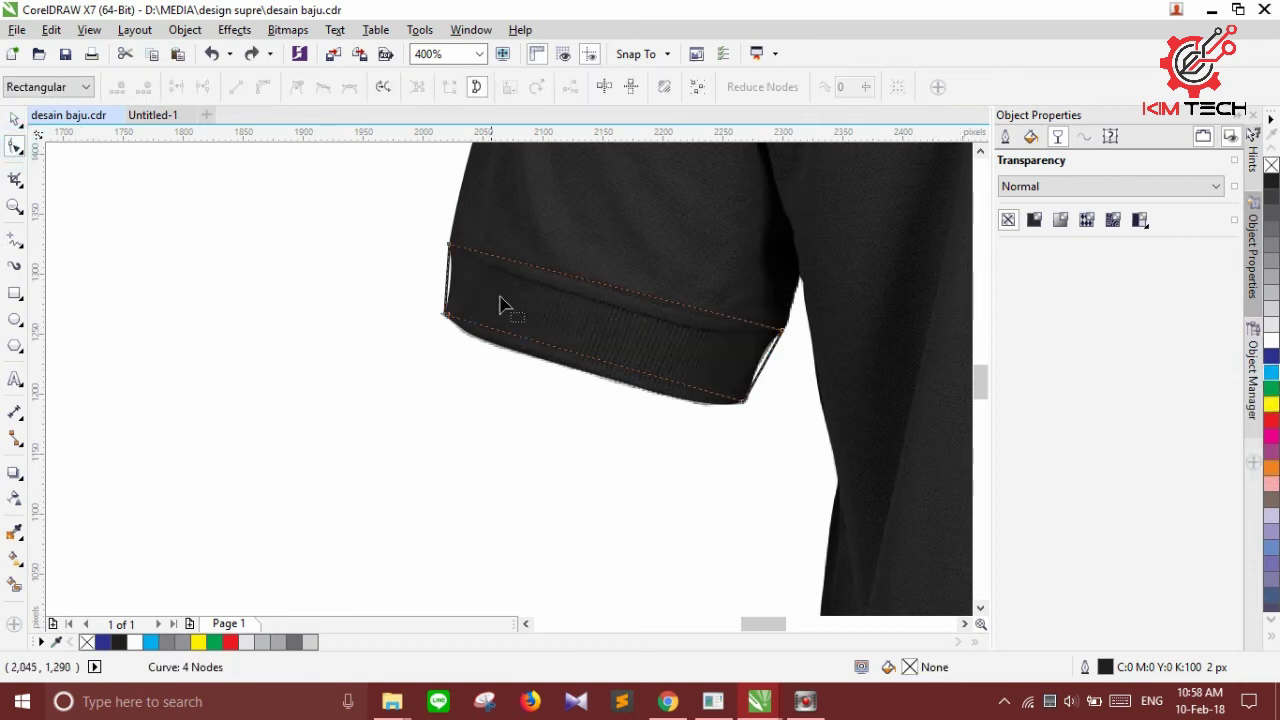
{"action": "left_click", "coordinate": [596, 367]}
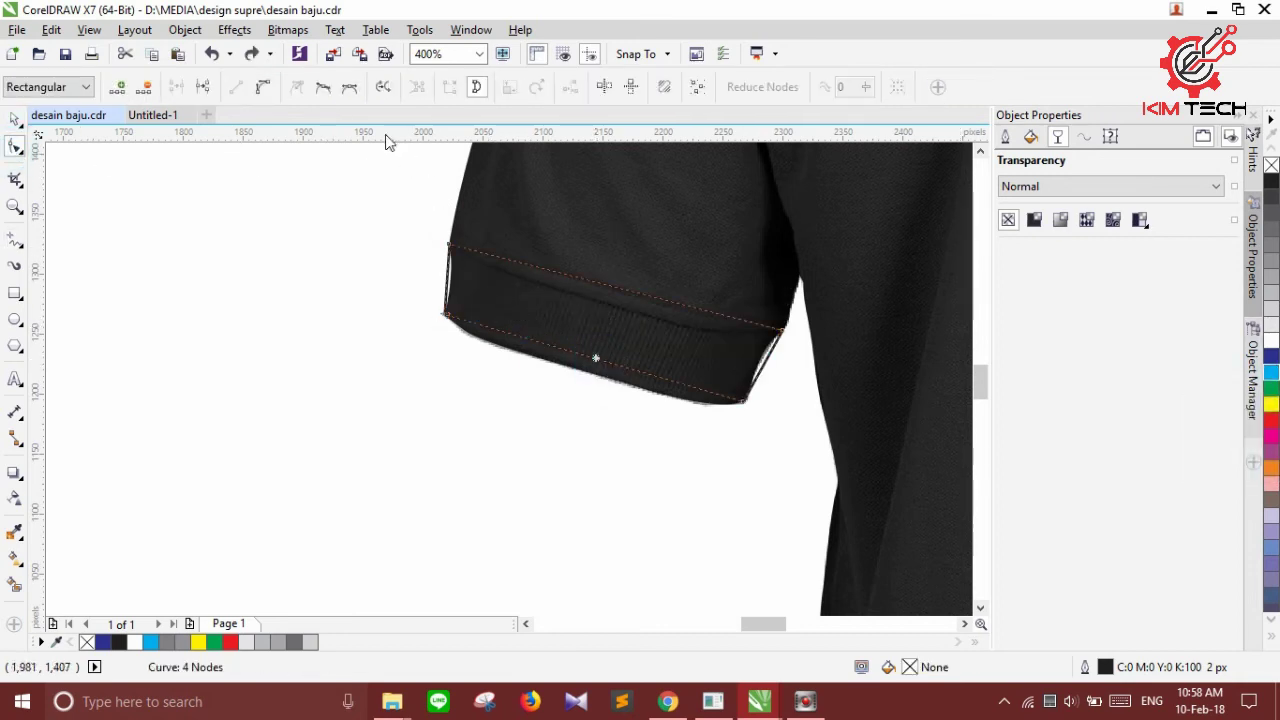
{"action": "left_click", "coordinate": [266, 89]}
{"action": "left_click_drag", "start_coordinate": [607, 370], "coordinate": [612, 381]}
{"action": "left_click", "coordinate": [651, 298]}
{"action": "left_click", "coordinate": [263, 86]}
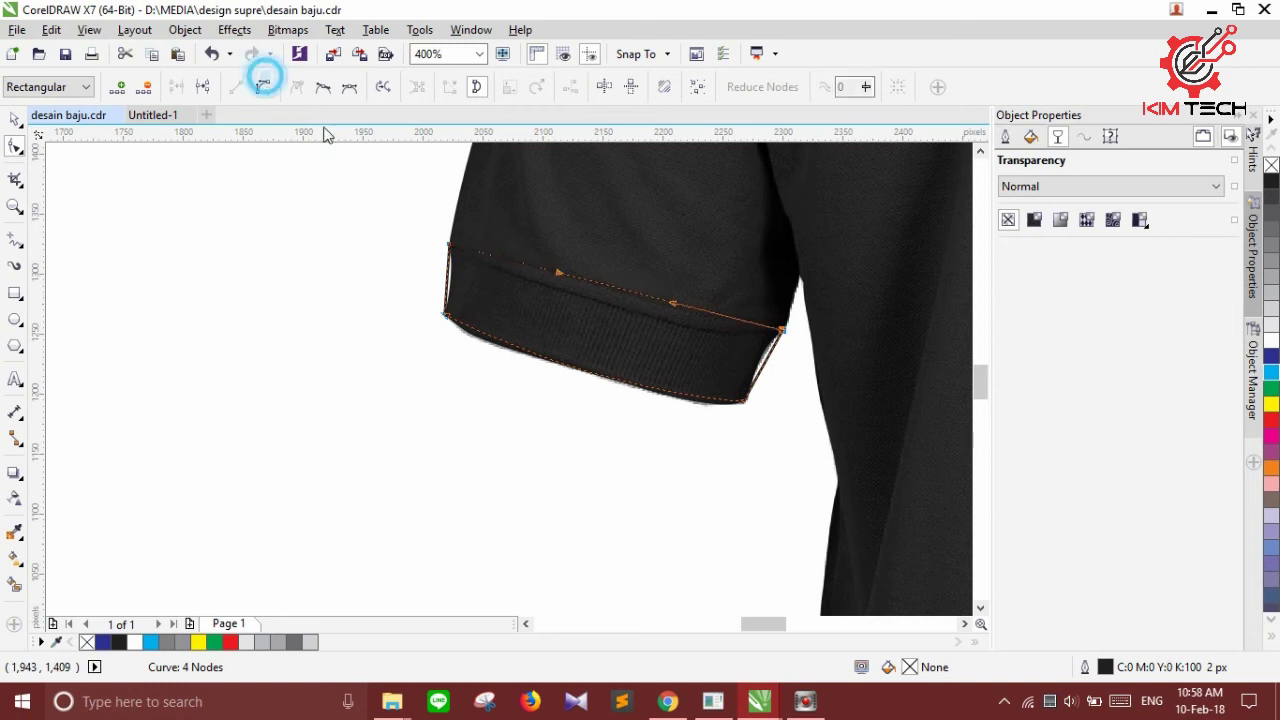
{"action": "left_click_drag", "start_coordinate": [676, 312], "coordinate": [669, 326]}
Convert the inner end of the back shirt's left cuff shape to a curve, bend it along the cuff and fill the shape with cyan
{"action": "left_click", "coordinate": [763, 366]}
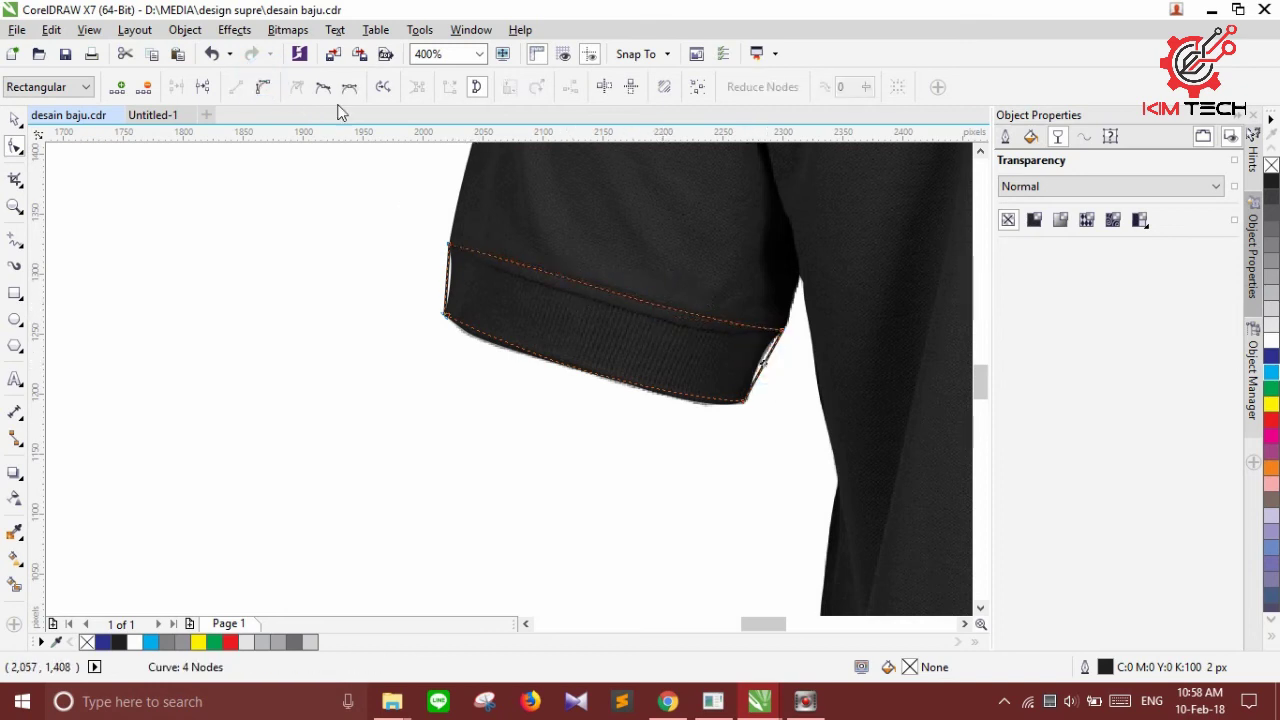
{"action": "left_click", "coordinate": [265, 87]}
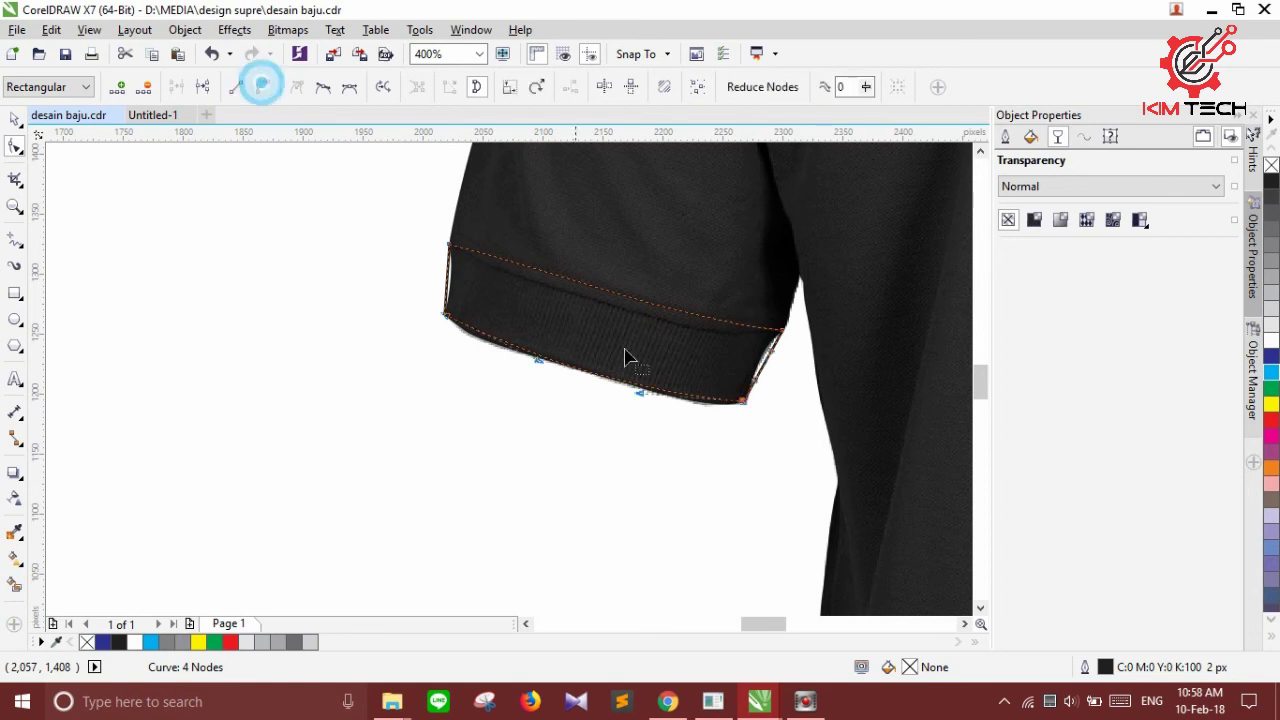
{"action": "left_click", "coordinate": [766, 362]}
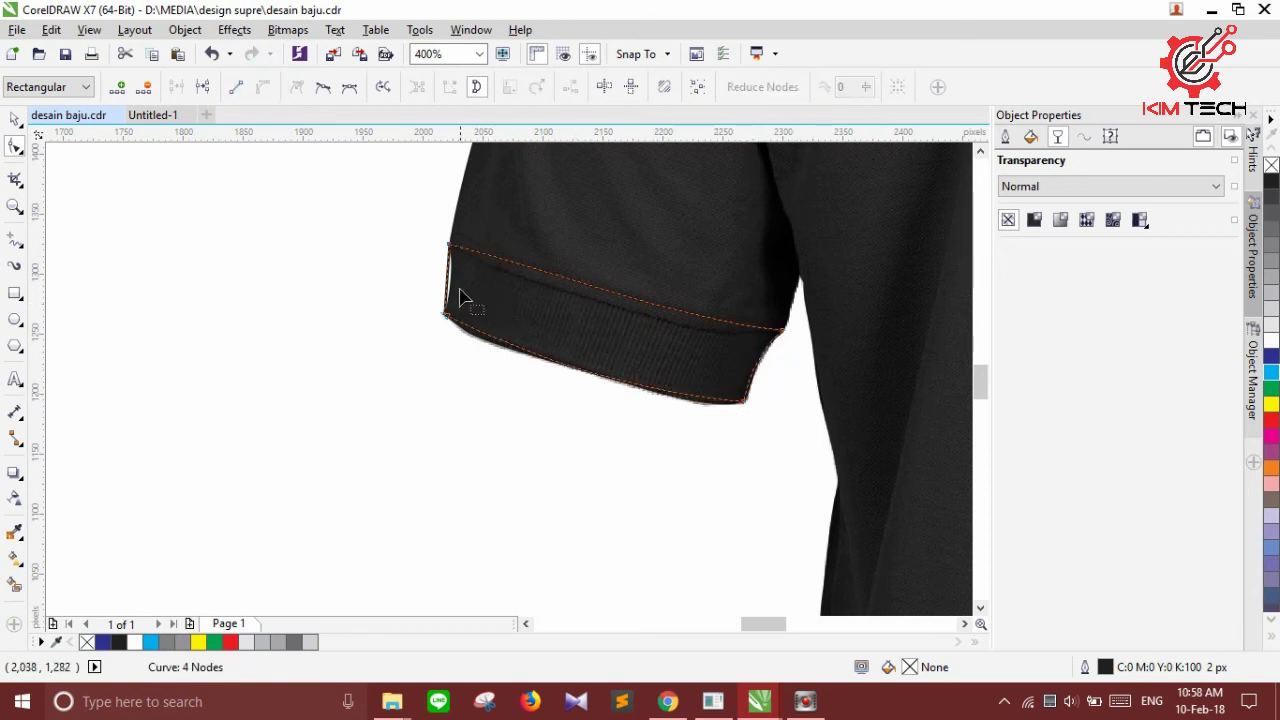
{"action": "scroll", "coordinate": [450, 285], "scroll_direction": "down", "scroll_amount": 1}
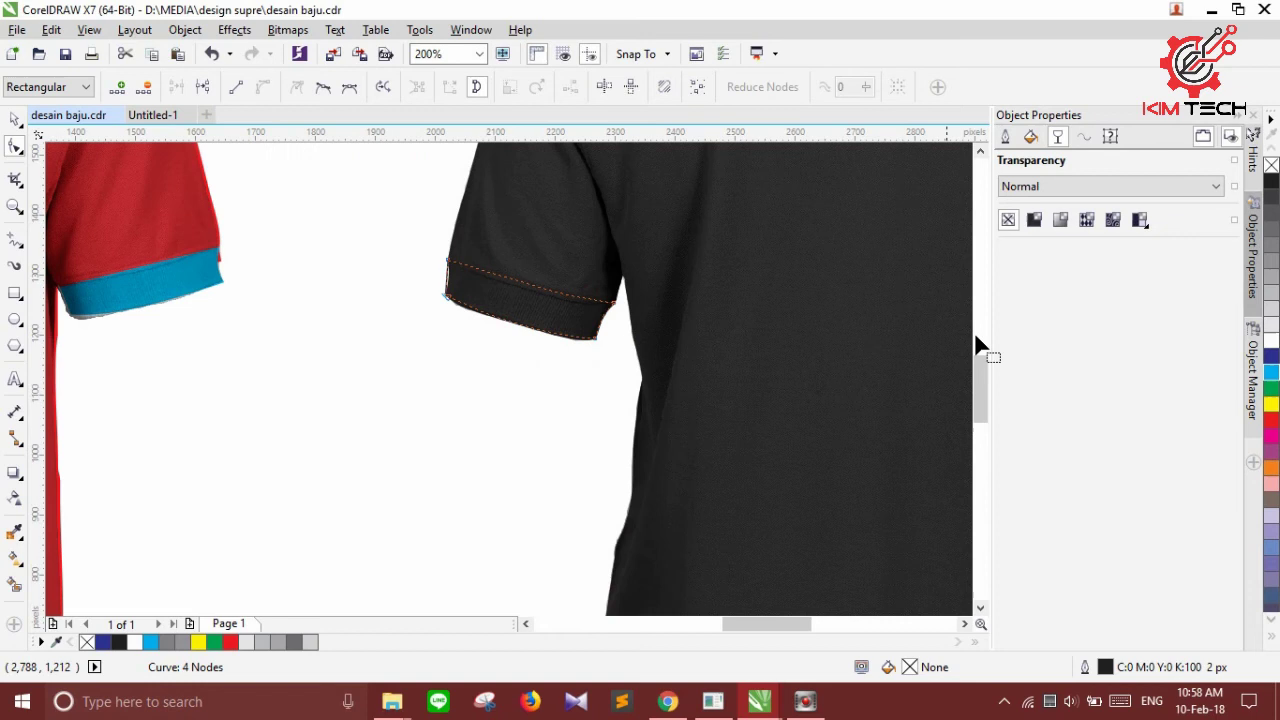
{"action": "left_click", "coordinate": [1268, 372]}
{"action": "scroll", "coordinate": [386, 290], "scroll_direction": "down", "scroll_amount": 2}
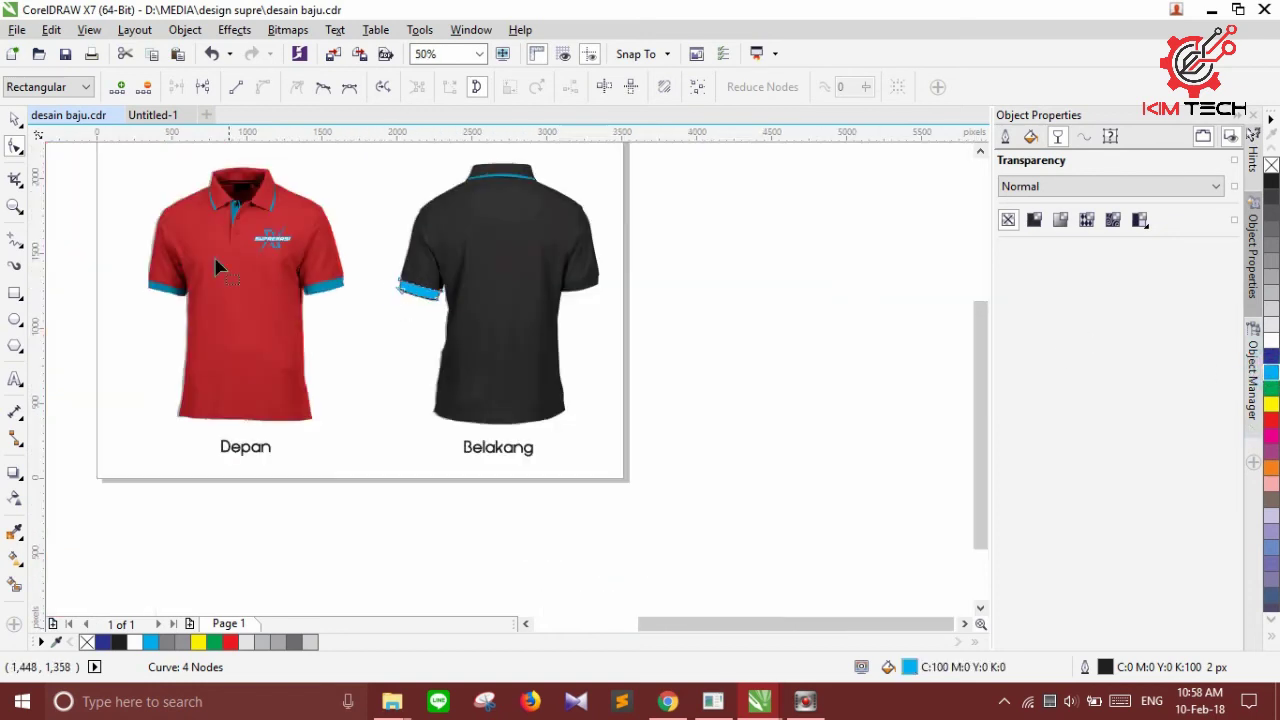
Draw a closed four-sided shape about 245 px wide and 100 px high over the cuff of the back shirt's right sleeve
{"action": "left_click", "coordinate": [15, 240]}
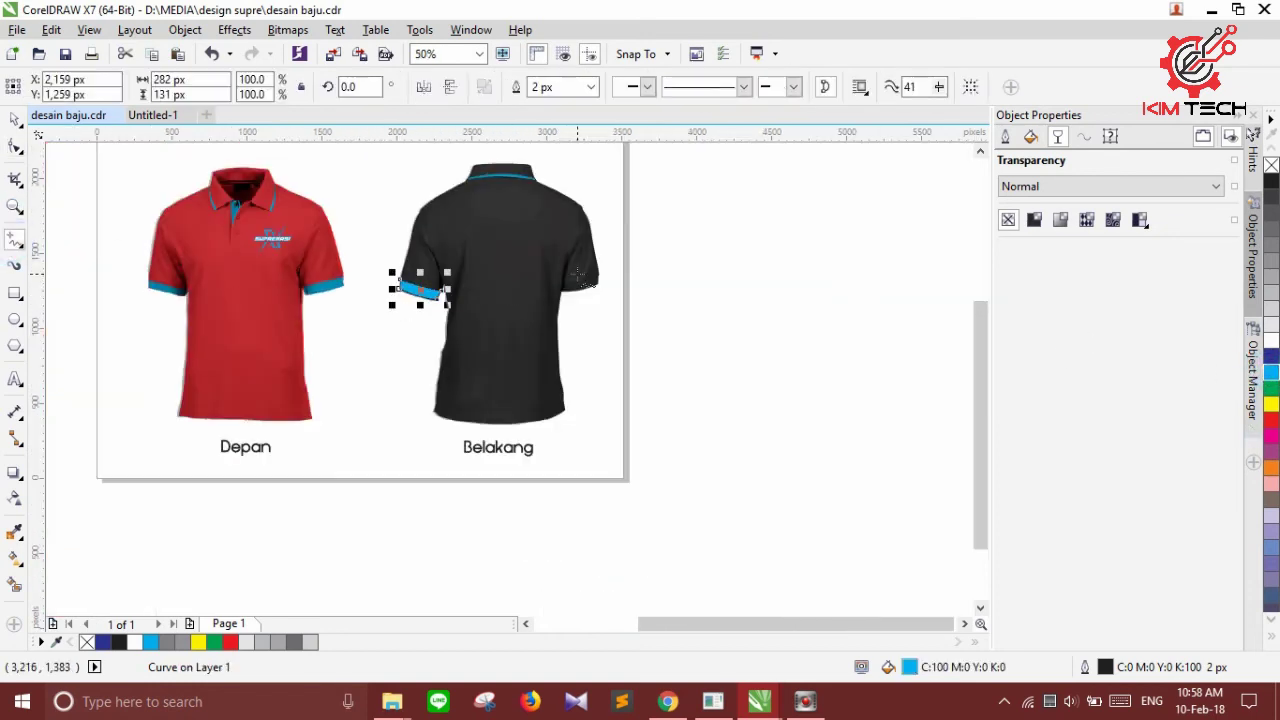
{"action": "scroll", "coordinate": [566, 287], "scroll_direction": "up", "scroll_amount": 3}
{"action": "left_click", "coordinate": [506, 241]}
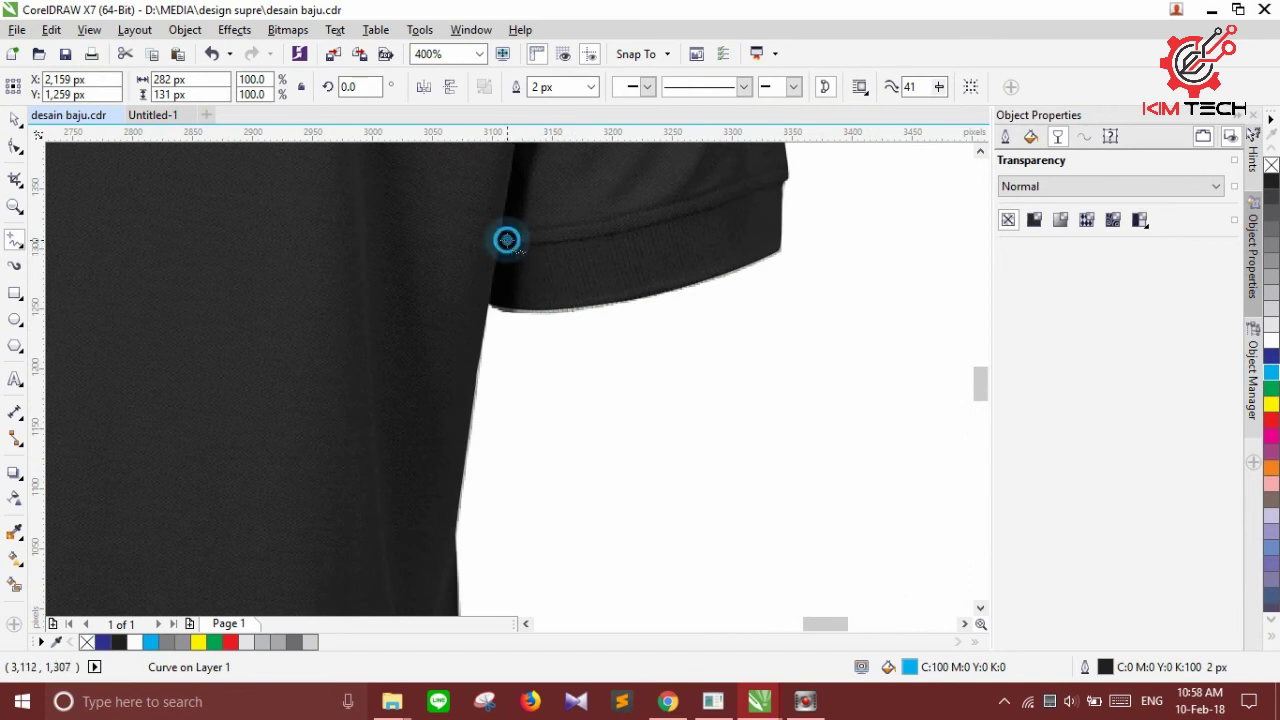
{"action": "left_click", "coordinate": [787, 180]}
{"action": "left_click", "coordinate": [787, 180]}
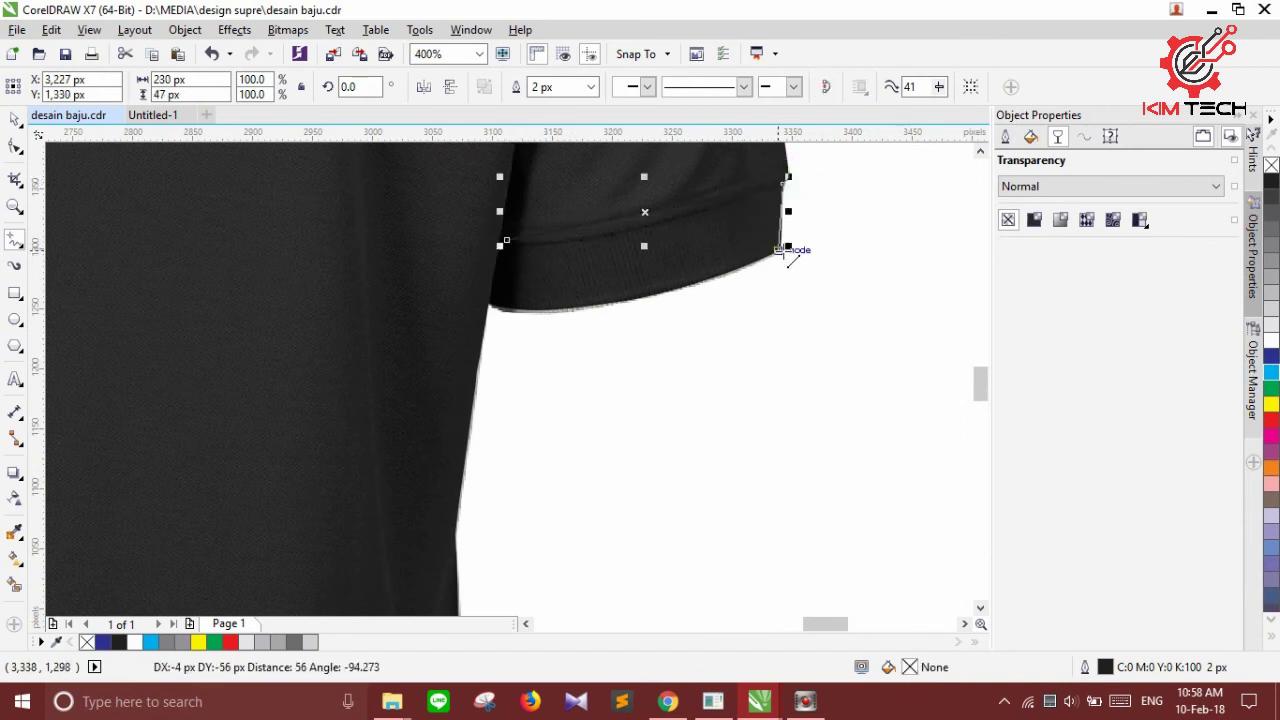
{"action": "left_click", "coordinate": [789, 250]}
{"action": "left_click", "coordinate": [489, 306]}
{"action": "left_click", "coordinate": [507, 242]}
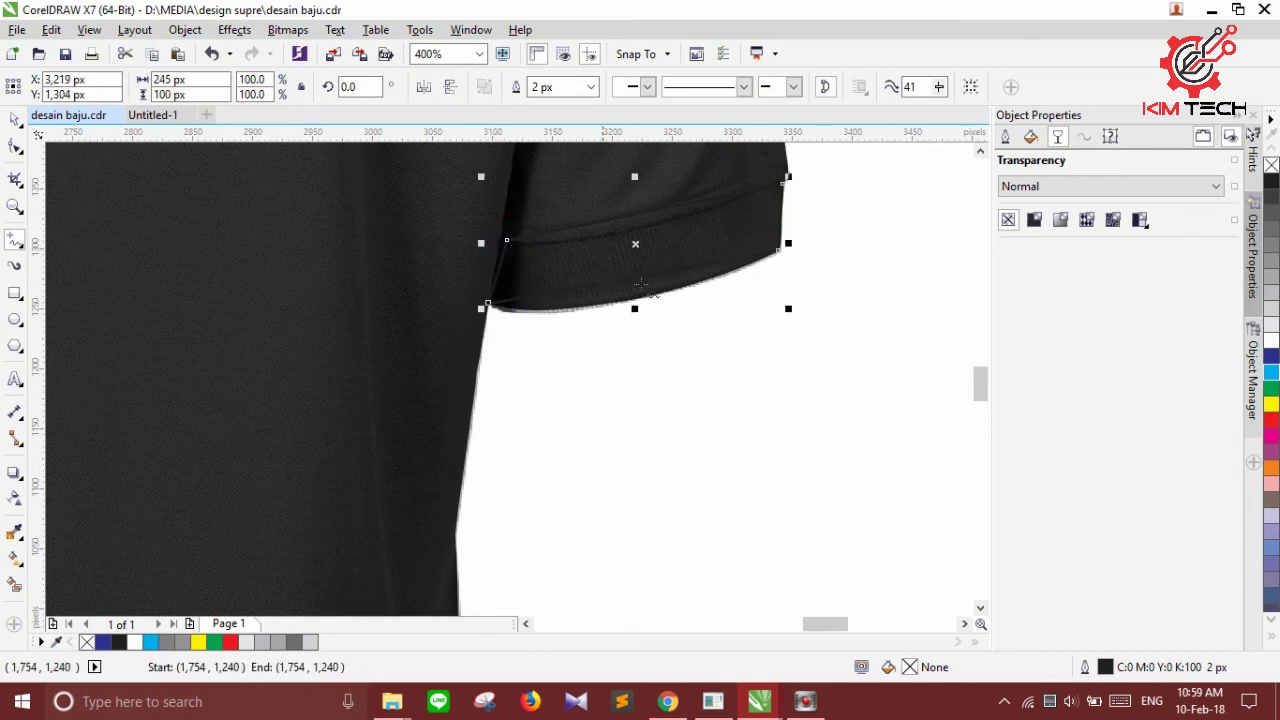
Convert the lower edge of the right cuff shape to a curve and bend it down to the sleeve's hem
{"action": "left_click", "coordinate": [15, 147]}
{"action": "scroll", "coordinate": [631, 277], "scroll_direction": "up", "scroll_amount": 2}
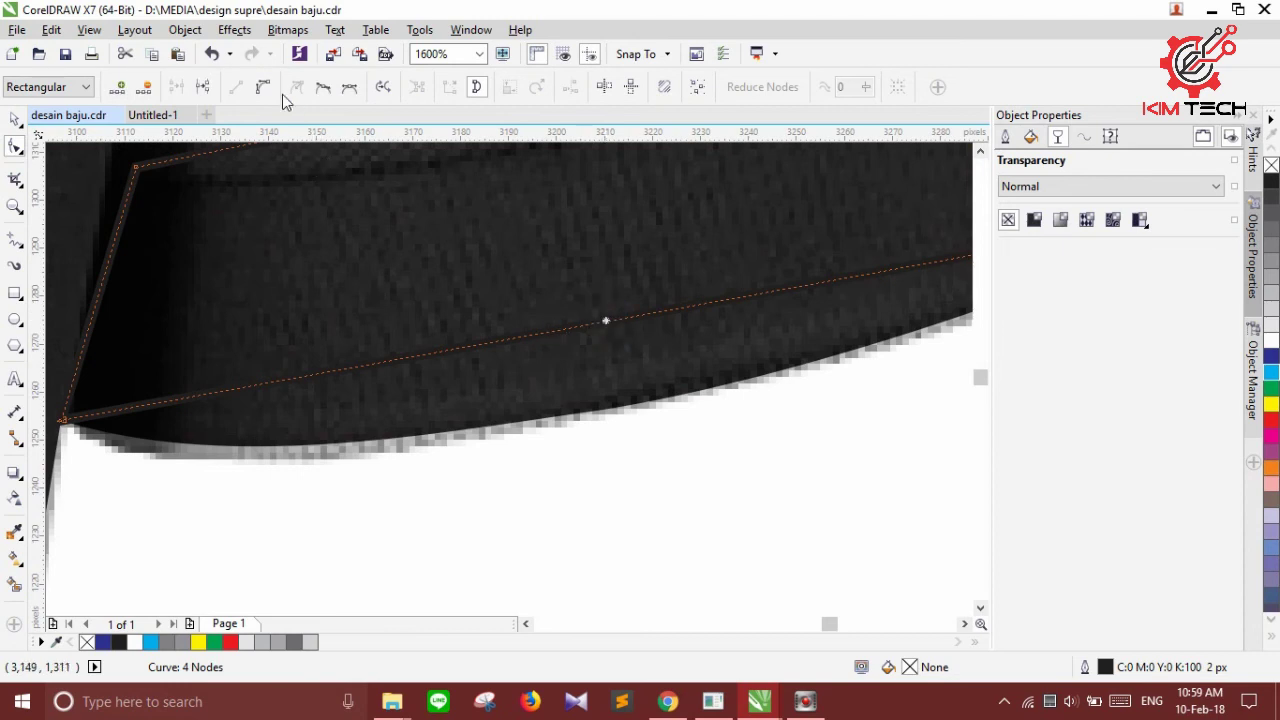
{"action": "left_click", "coordinate": [264, 86]}
{"action": "left_click_drag", "start_coordinate": [597, 330], "coordinate": [598, 422]}
{"action": "scroll", "coordinate": [535, 345], "scroll_direction": "down", "scroll_amount": 2}
{"action": "scroll", "coordinate": [535, 345], "scroll_direction": "down", "scroll_amount": 2}
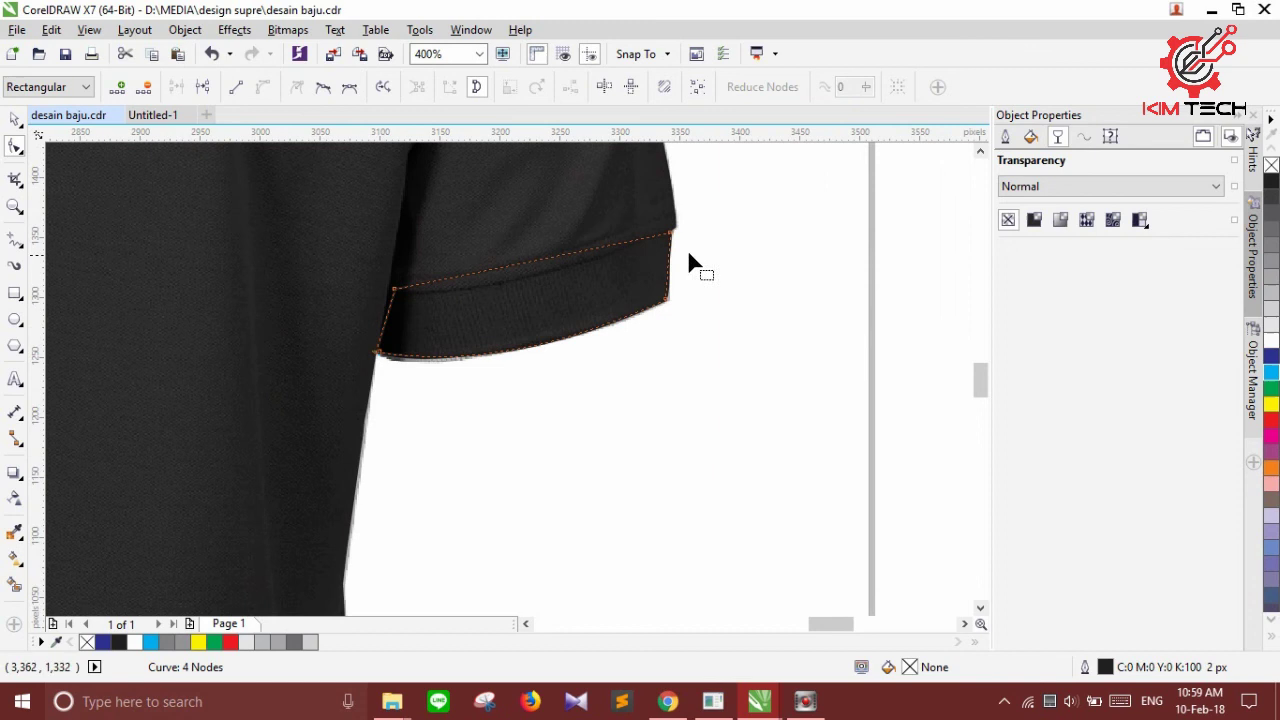
Convert the right cuff shape's upper edge to a curve, bend it along the seam and fill the shape with cyan
{"action": "left_click", "coordinate": [515, 268]}
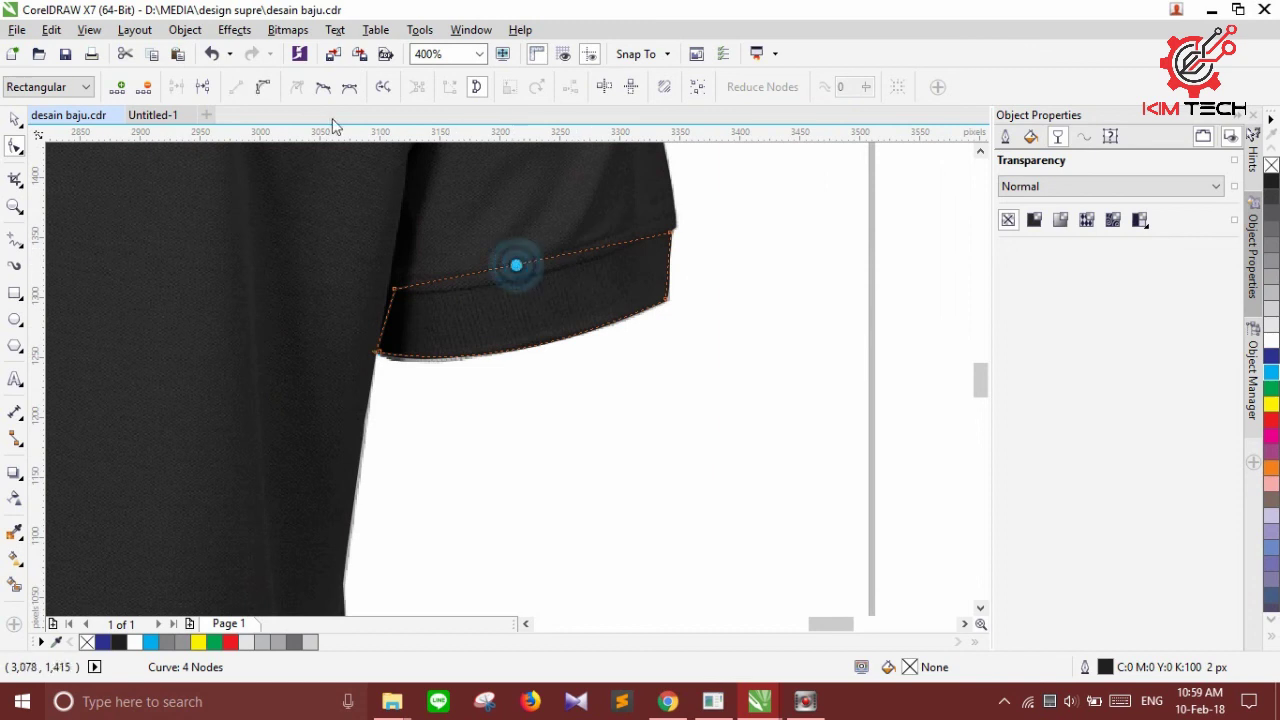
{"action": "left_click", "coordinate": [264, 86]}
{"action": "scroll", "coordinate": [527, 273], "scroll_direction": "up", "scroll_amount": 2}
{"action": "scroll", "coordinate": [527, 273], "scroll_direction": "up", "scroll_amount": 2}
{"action": "left_click_drag", "start_coordinate": [505, 246], "coordinate": [500, 294]}
{"action": "scroll", "coordinate": [500, 300], "scroll_direction": "down", "scroll_amount": 2}
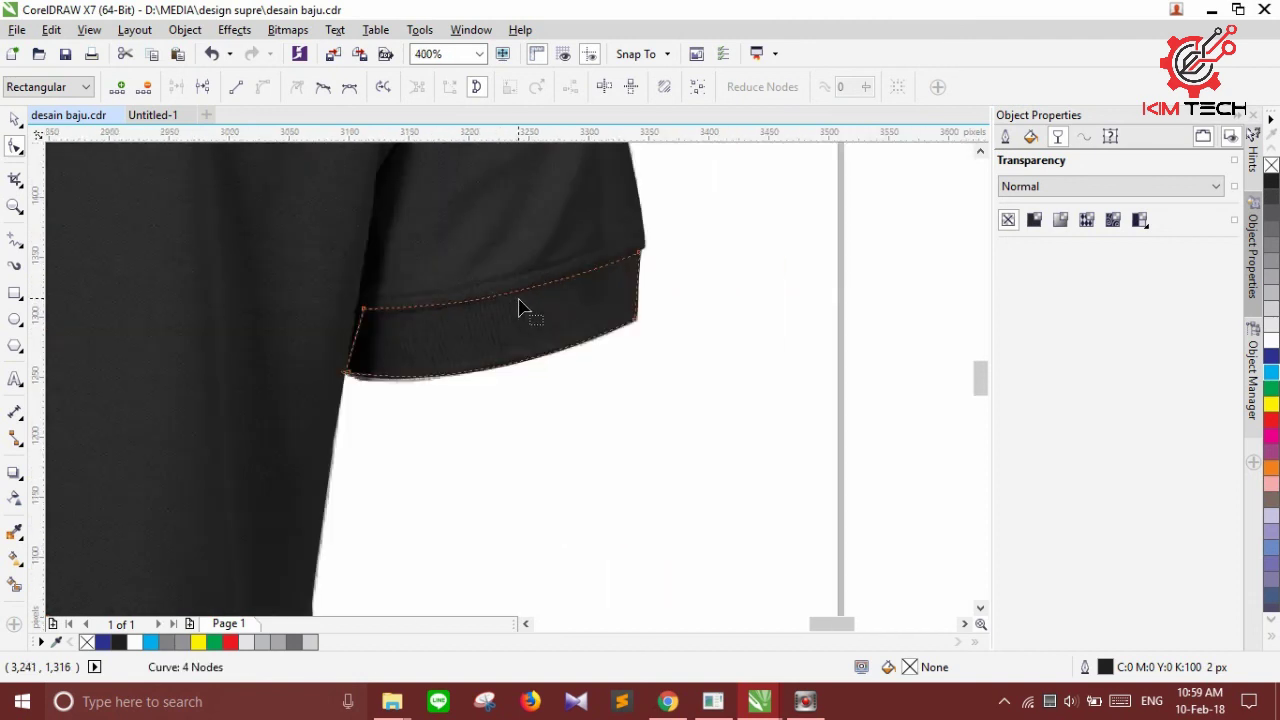
{"action": "left_click", "coordinate": [1271, 378]}
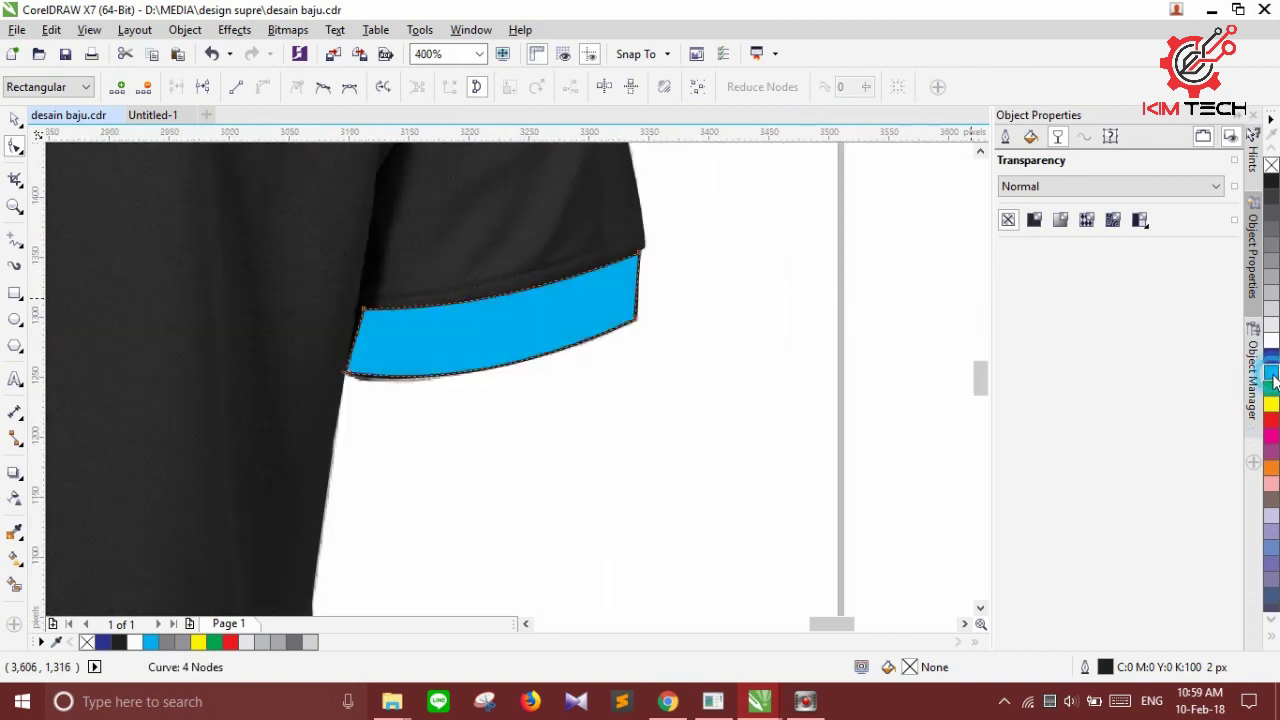
{"action": "scroll", "coordinate": [786, 371], "scroll_direction": "down", "scroll_amount": 2}
{"action": "scroll", "coordinate": [607, 338], "scroll_direction": "down", "scroll_amount": 3}
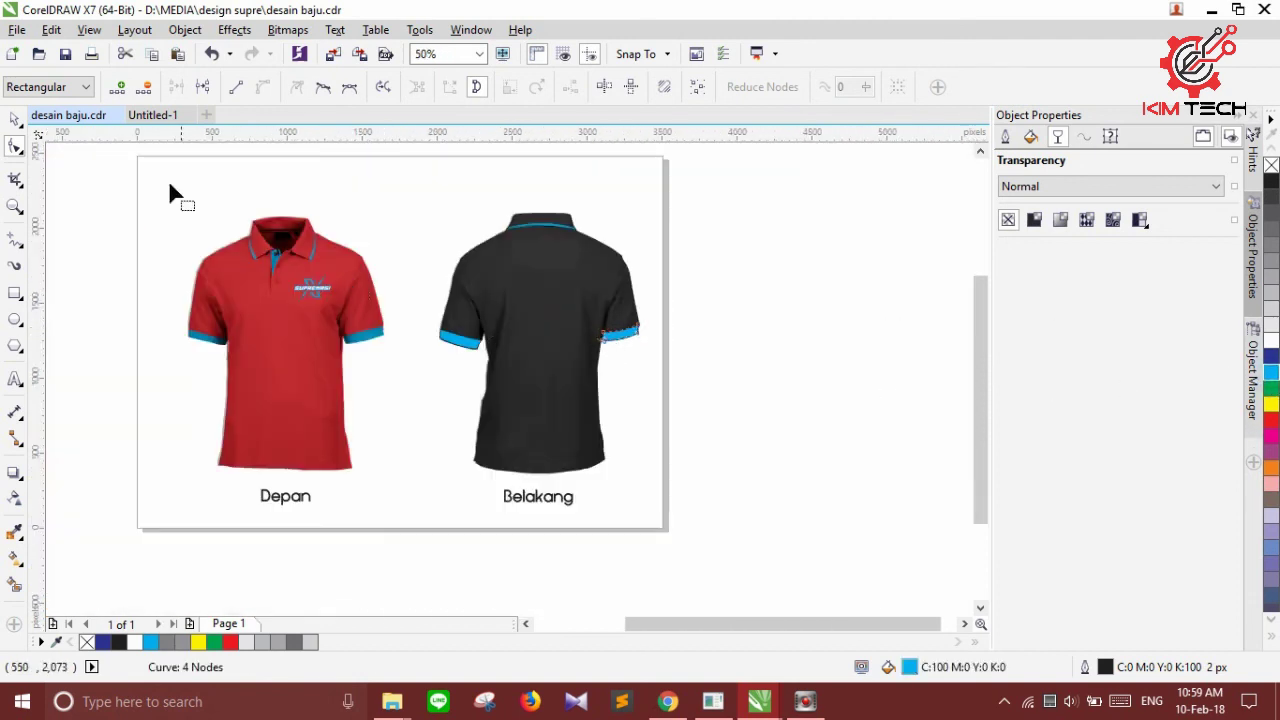
Set the outline width of both cyan cuff shapes on the back shirt to None
{"action": "left_click", "coordinate": [17, 120]}
{"action": "left_click_drag", "start_coordinate": [409, 294], "coordinate": [705, 393]}
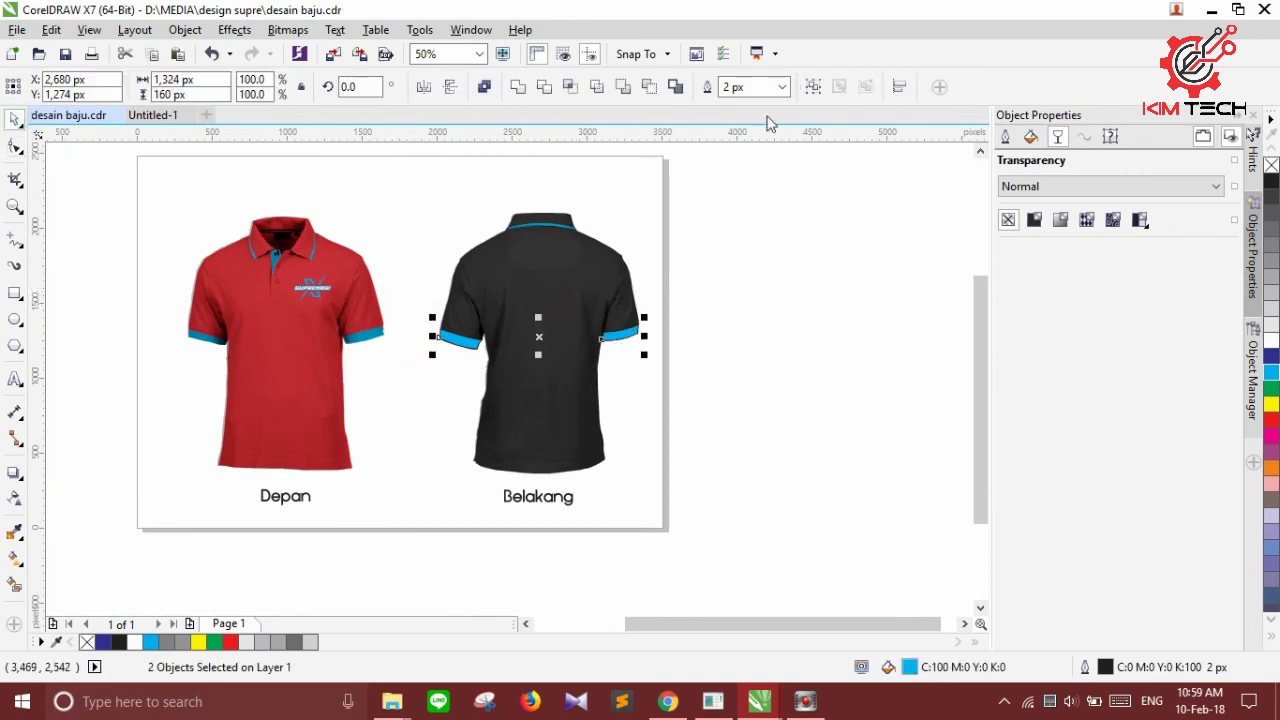
{"action": "left_click", "coordinate": [783, 87]}
{"action": "left_click", "coordinate": [740, 103]}
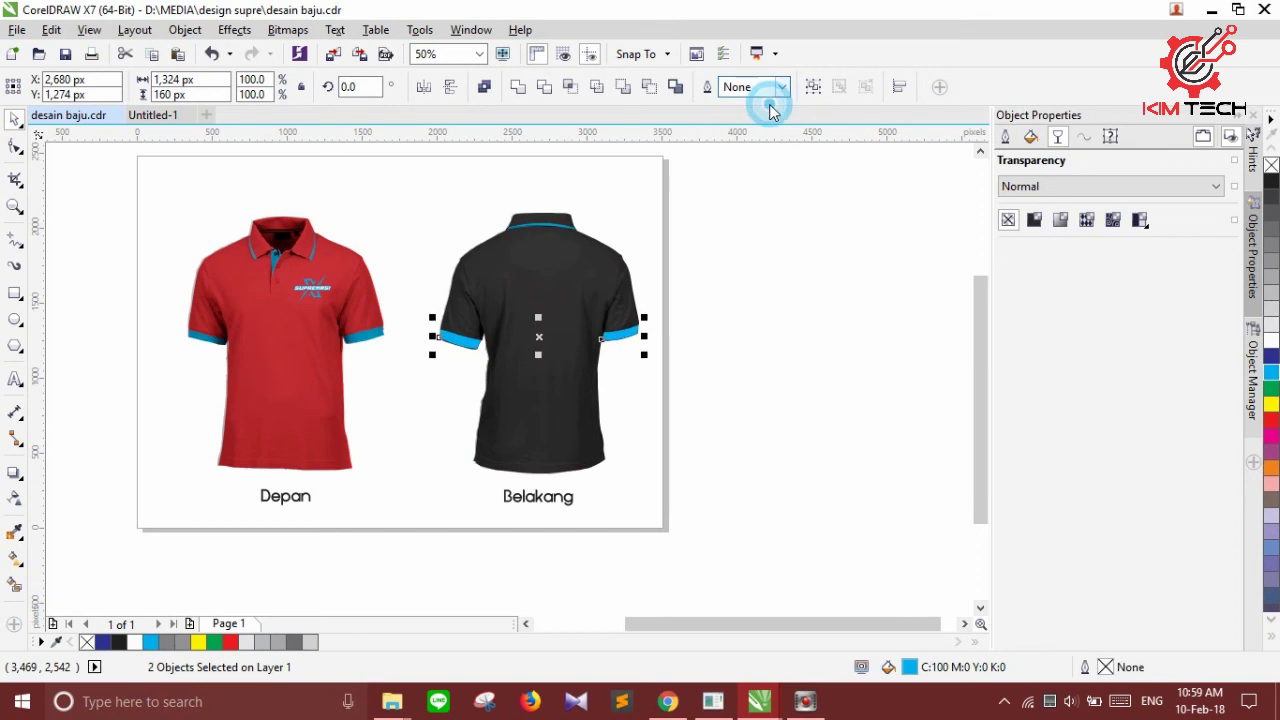
{"action": "left_click", "coordinate": [762, 269]}
Copy the Supremasi logo version with the X at the end of the word from the Untitled-1 document
{"action": "left_click", "coordinate": [165, 117]}
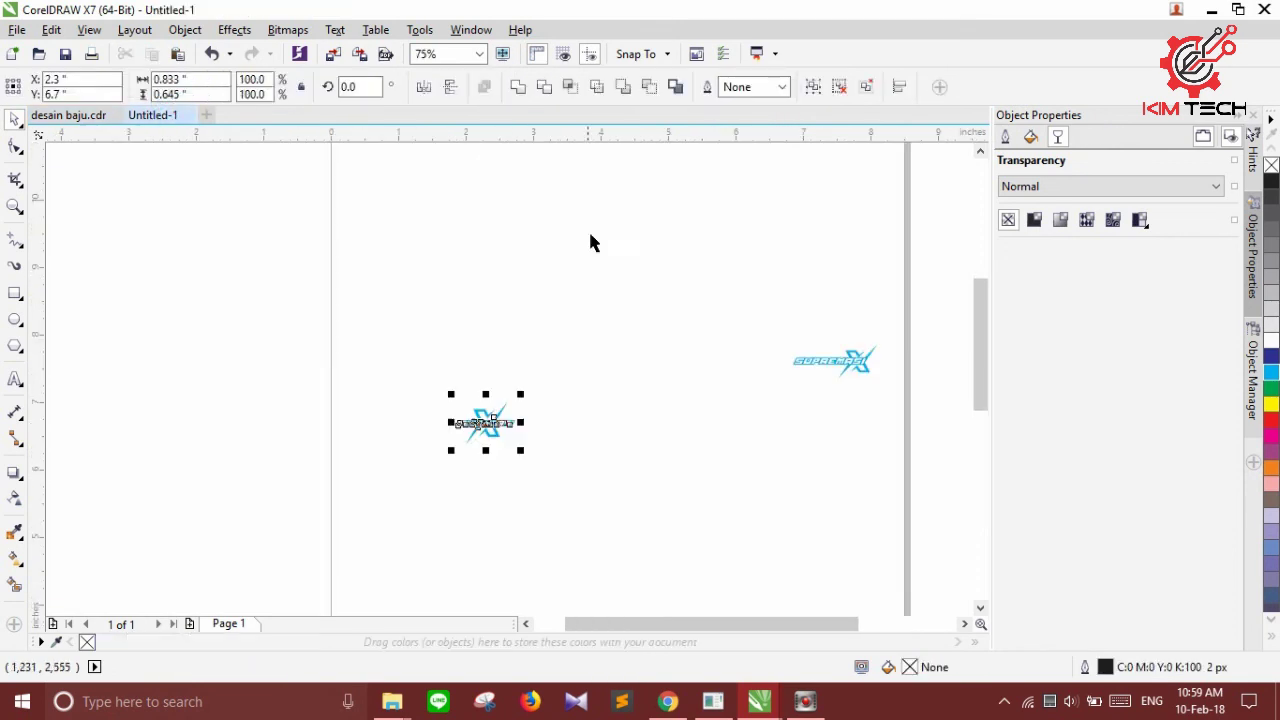
{"action": "left_click_drag", "start_coordinate": [750, 292], "coordinate": [905, 408]}
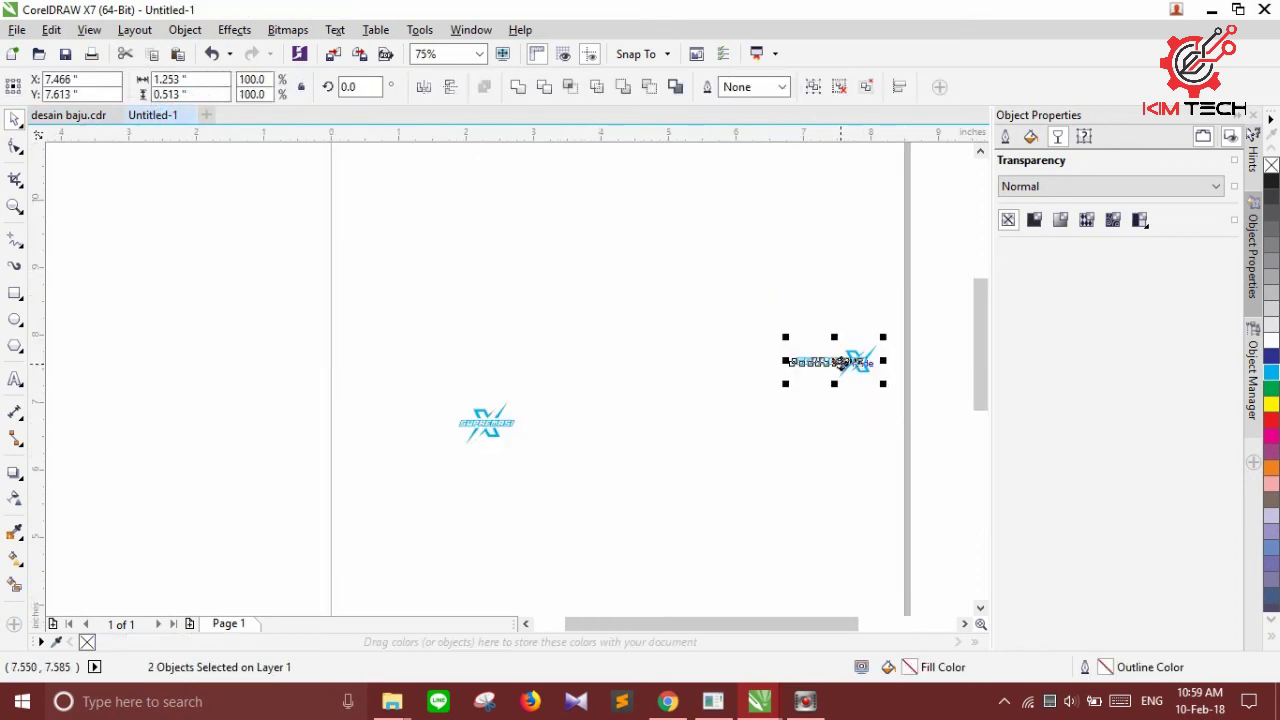
{"action": "right_click", "coordinate": [845, 362]}
{"action": "left_click", "coordinate": [875, 423]}
Paste the copied Supremasi X logo onto the back shirt below the collar in desain baju.cdr and check its placement
{"action": "left_click", "coordinate": [62, 117]}
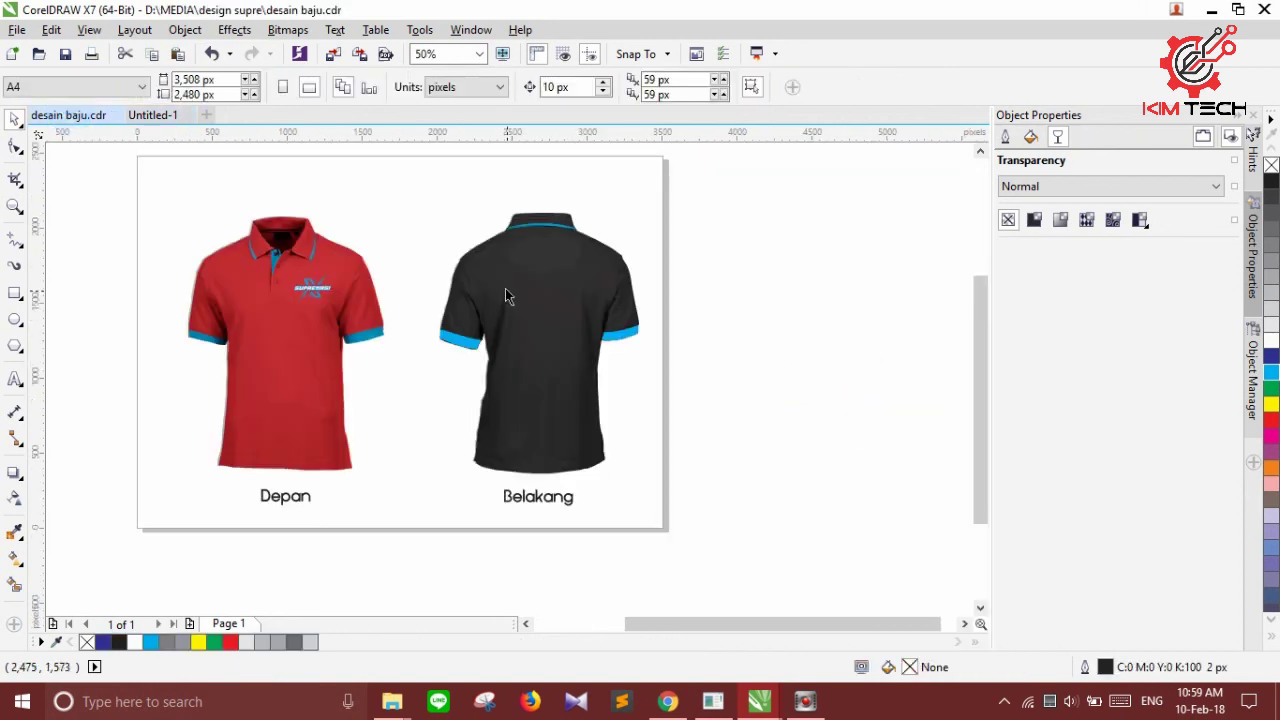
{"action": "right_click", "coordinate": [408, 194]}
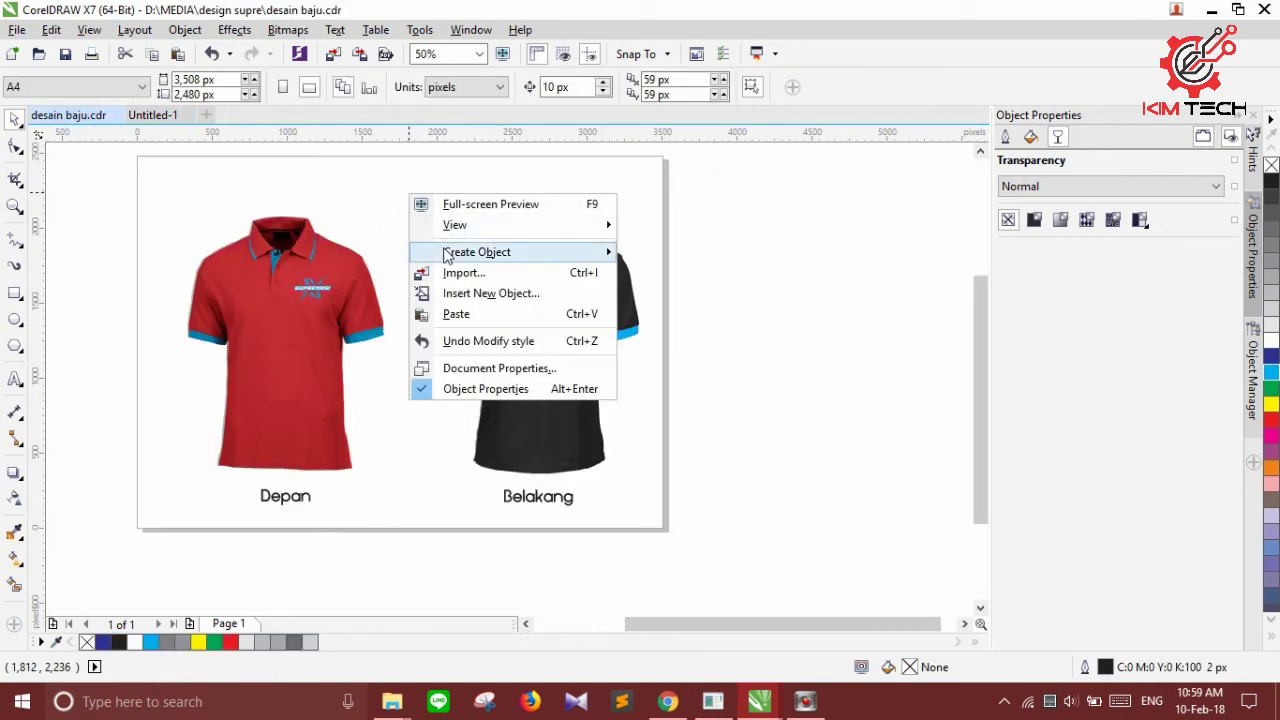
{"action": "left_click", "coordinate": [453, 318]}
{"action": "left_click", "coordinate": [766, 246]}
{"action": "scroll", "coordinate": [549, 266], "scroll_direction": "up", "scroll_amount": 3}
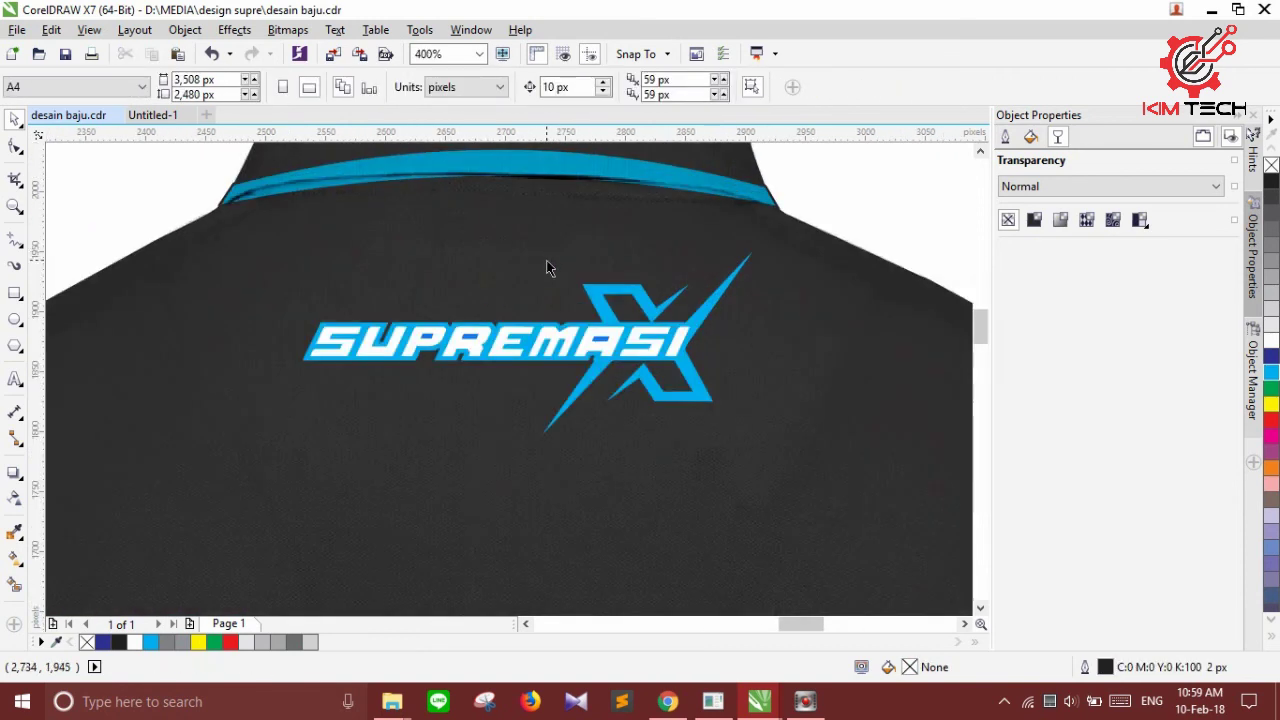
{"action": "scroll", "coordinate": [549, 280], "scroll_direction": "down", "scroll_amount": 2}
{"action": "scroll", "coordinate": [767, 350], "scroll_direction": "down", "scroll_amount": 2}
{"action": "scroll", "coordinate": [629, 323], "scroll_direction": "up", "scroll_amount": 1}
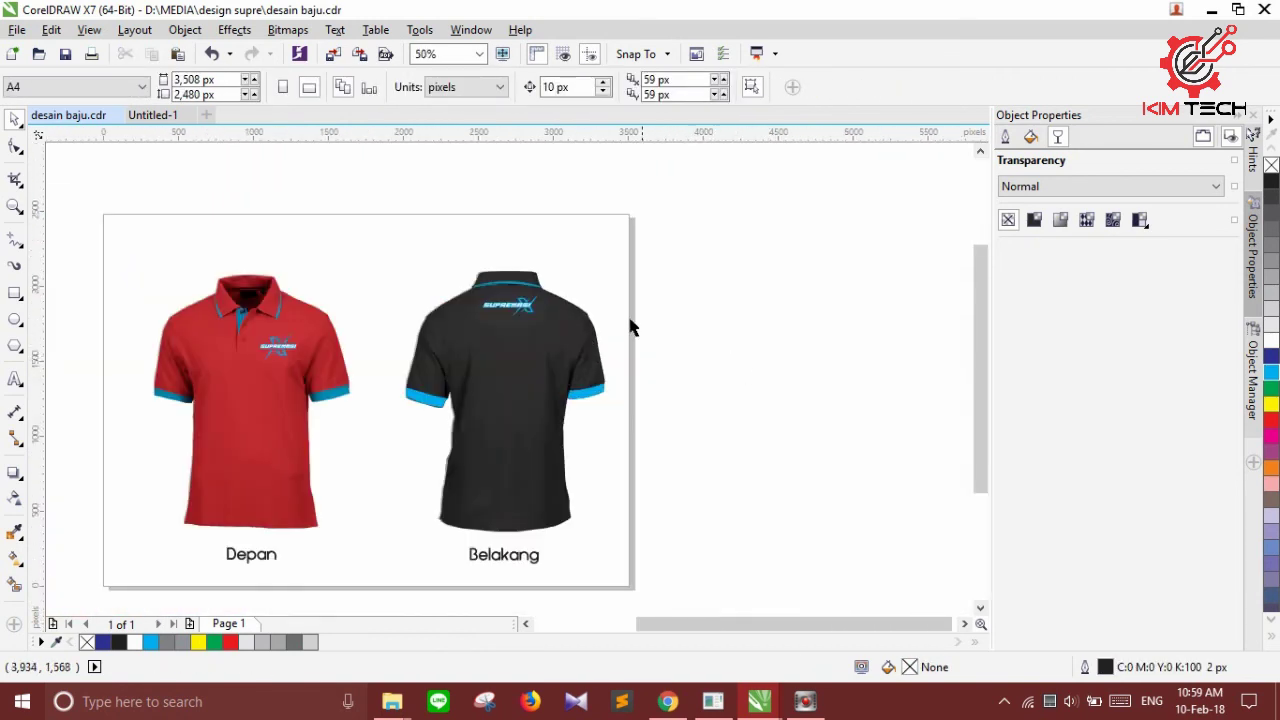
Bring the back shirt's texture to the front of the page, over the cyan cuffs and the logo
{"action": "left_click", "coordinate": [517, 377]}
{"action": "right_click", "coordinate": [517, 377]}
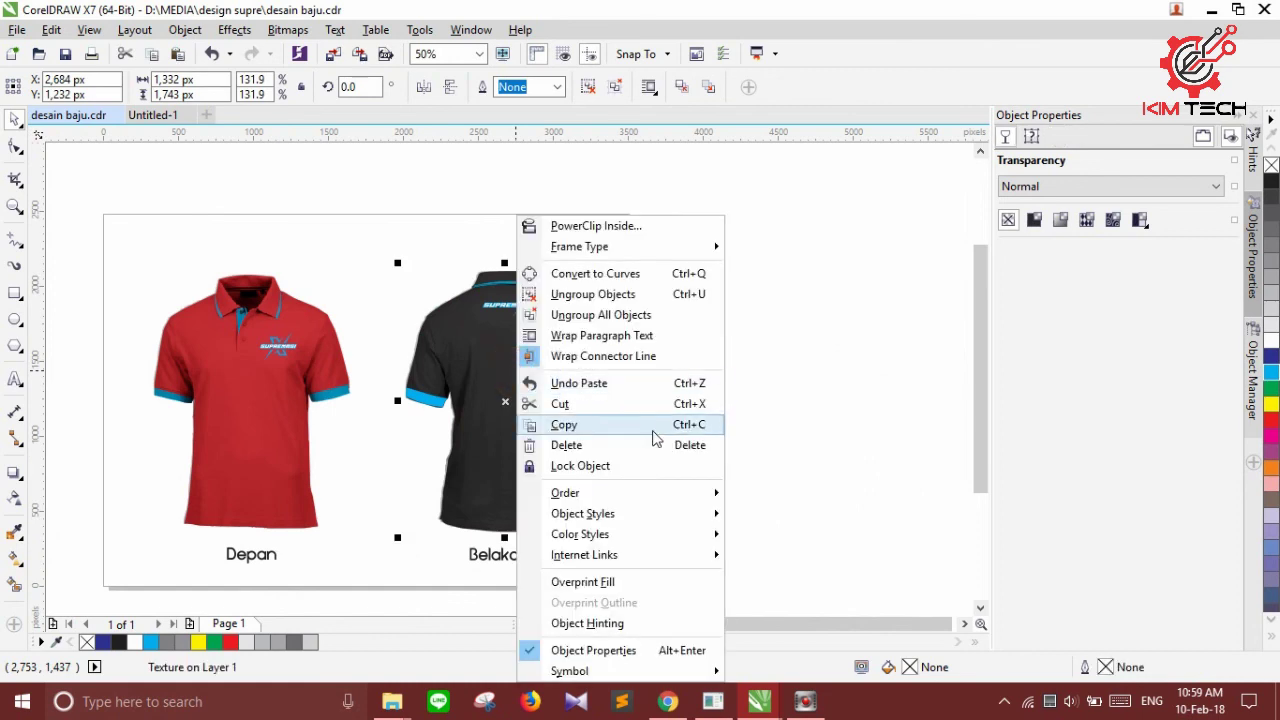
{"action": "left_click", "coordinate": [771, 489]}
{"action": "left_click", "coordinate": [757, 369]}
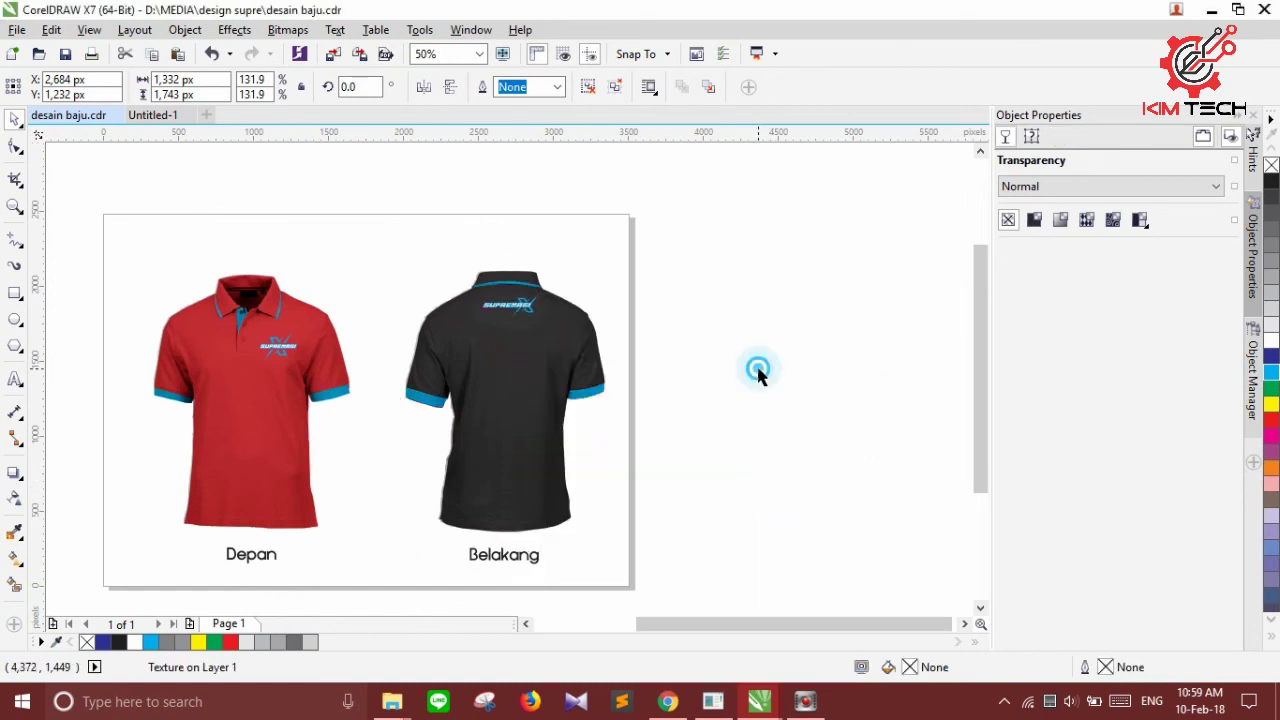
{"action": "scroll", "coordinate": [508, 341], "scroll_direction": "down", "scroll_amount": 2}
Move the back shirt's texture aside and fill the black body shape beneath it with red
{"action": "left_click", "coordinate": [507, 340]}
{"action": "scroll", "coordinate": [506, 345], "scroll_direction": "up", "scroll_amount": 1}
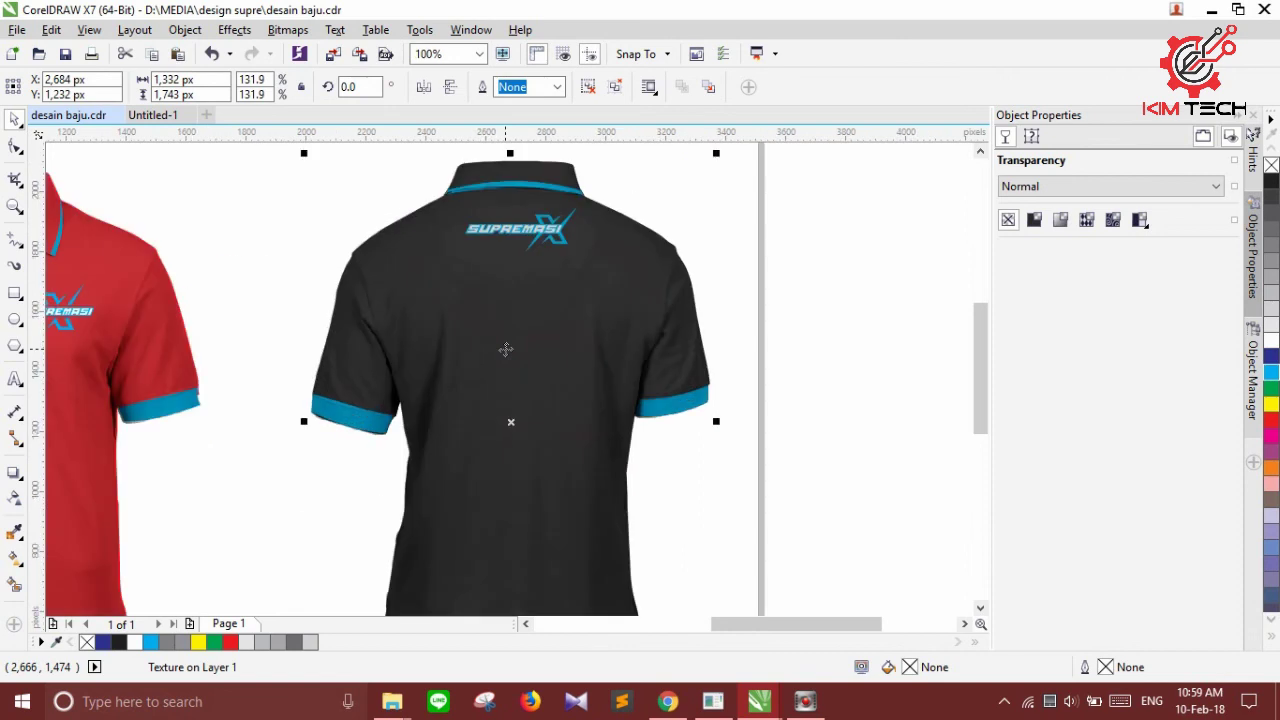
{"action": "left_click_drag", "start_coordinate": [506, 345], "coordinate": [714, 366]}
{"action": "left_click", "coordinate": [423, 309]}
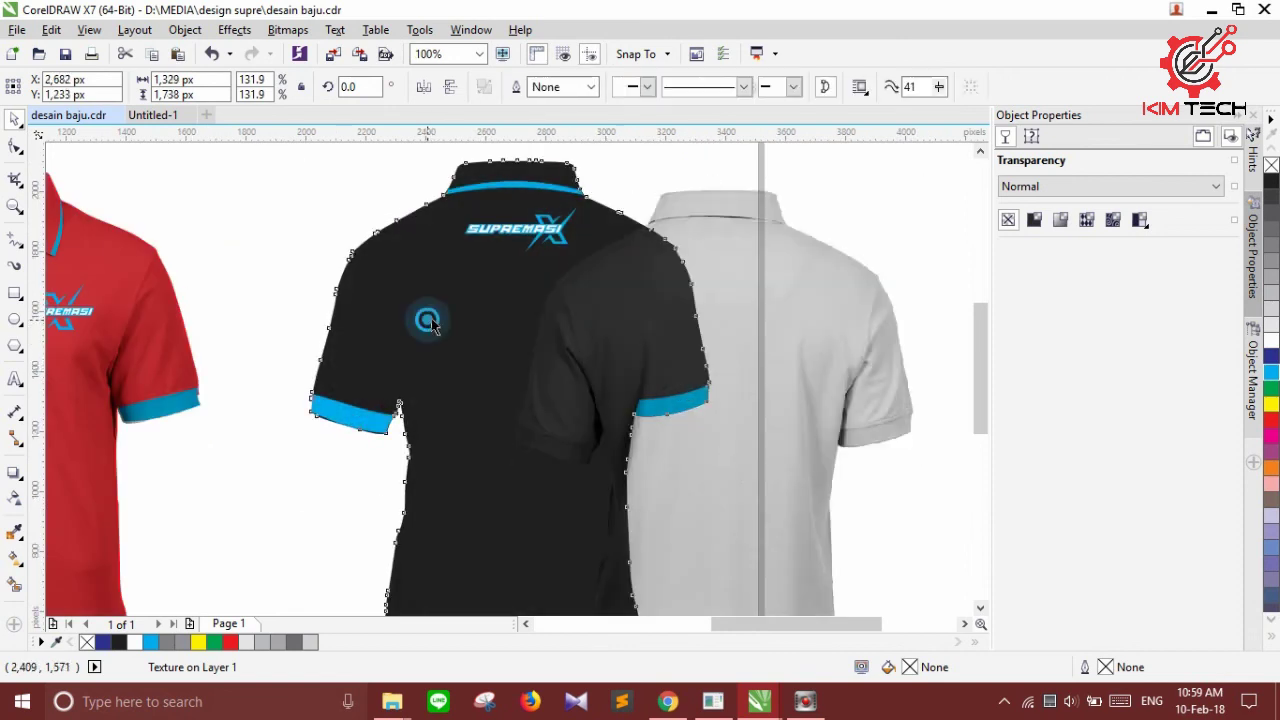
{"action": "left_click", "coordinate": [1272, 422]}
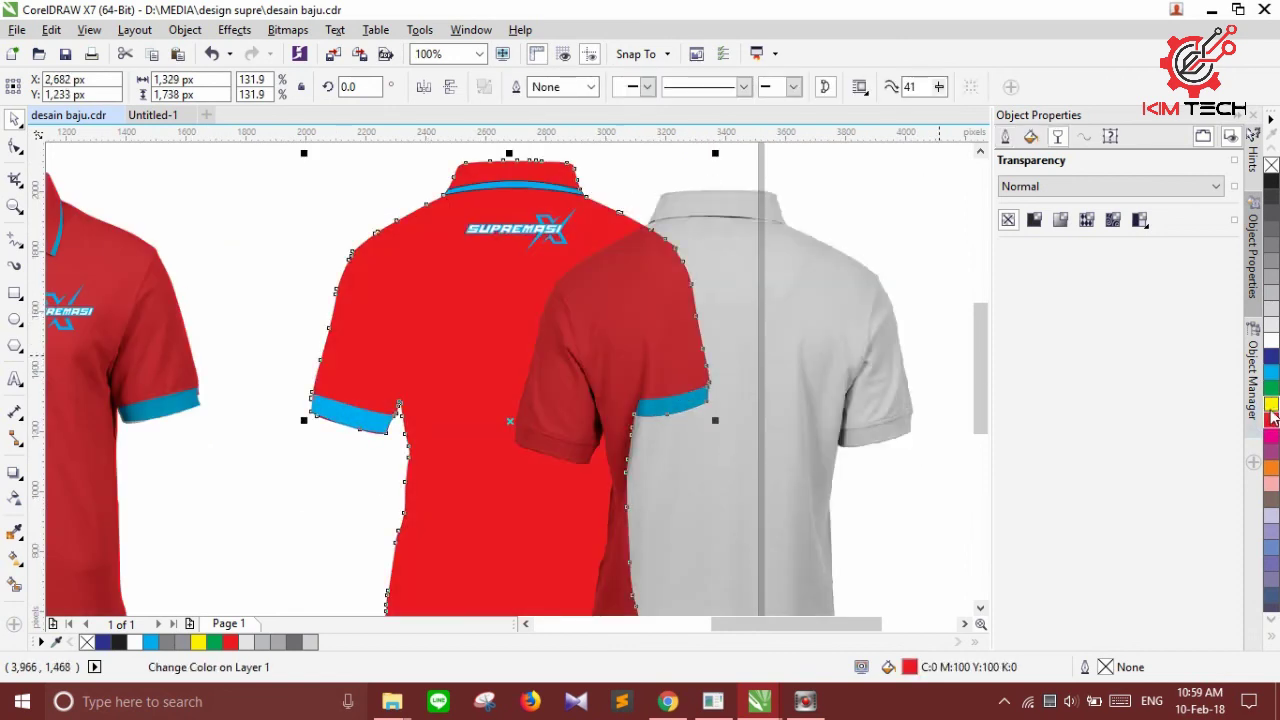
Try yellow, green, cyan and blue fills on the back shirt's body shape, then restore the red fill
{"action": "left_click", "coordinate": [1271, 405]}
{"action": "left_click", "coordinate": [1272, 392]}
{"action": "left_click", "coordinate": [1273, 374]}
{"action": "left_click", "coordinate": [1272, 358]}
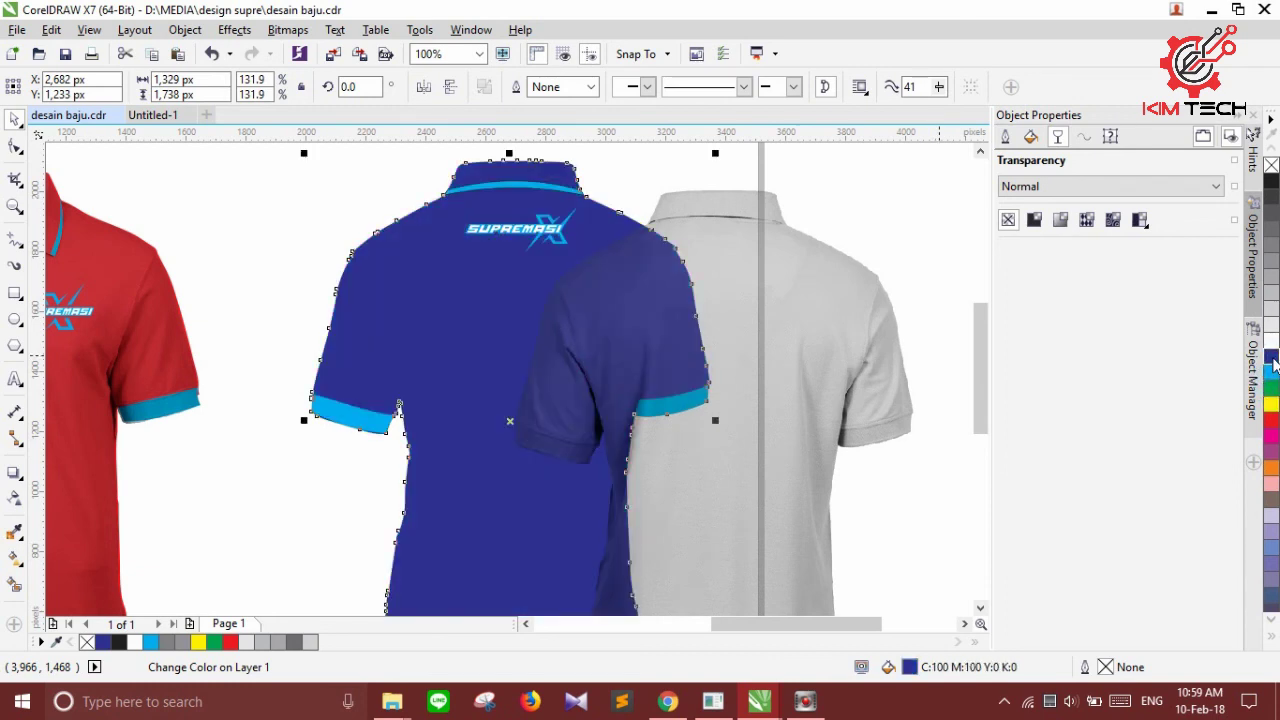
{"action": "left_click", "coordinate": [1272, 422]}
Move the texture back into alignment over the red back shirt body and deselect it
{"action": "left_click", "coordinate": [787, 370]}
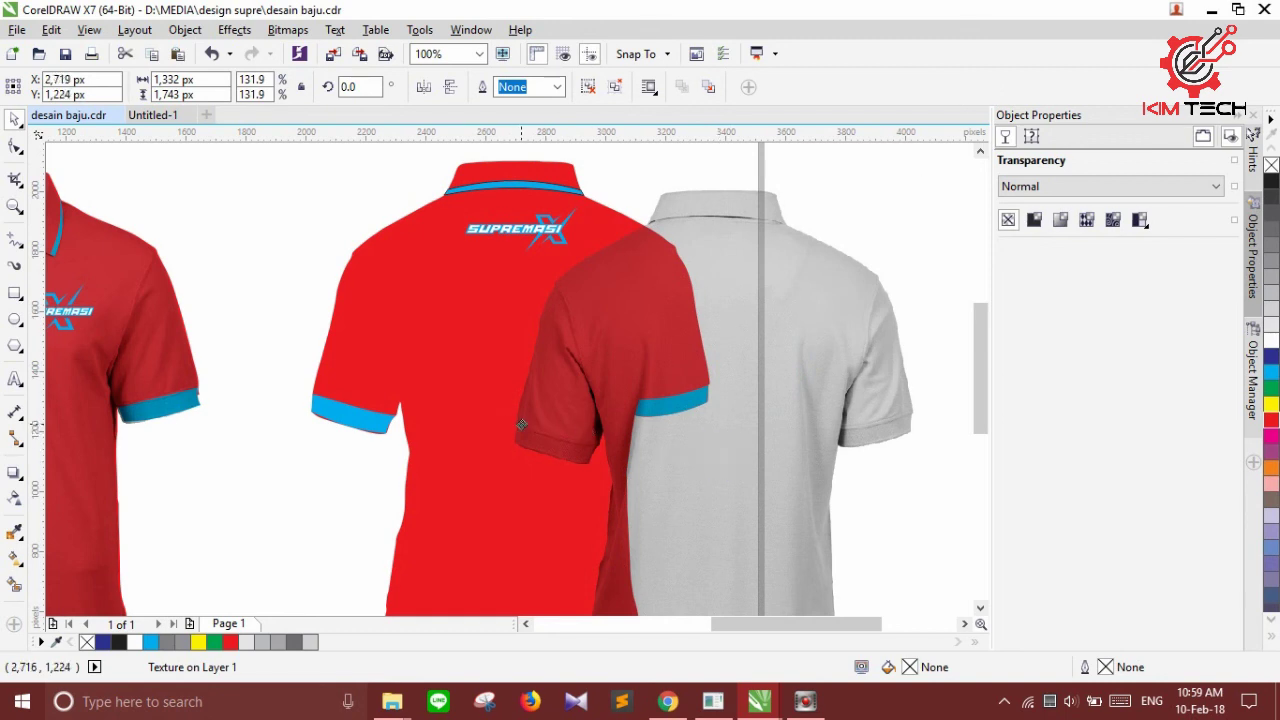
{"action": "left_click_drag", "start_coordinate": [510, 422], "coordinate": [510, 424]}
{"action": "left_click", "coordinate": [845, 342]}
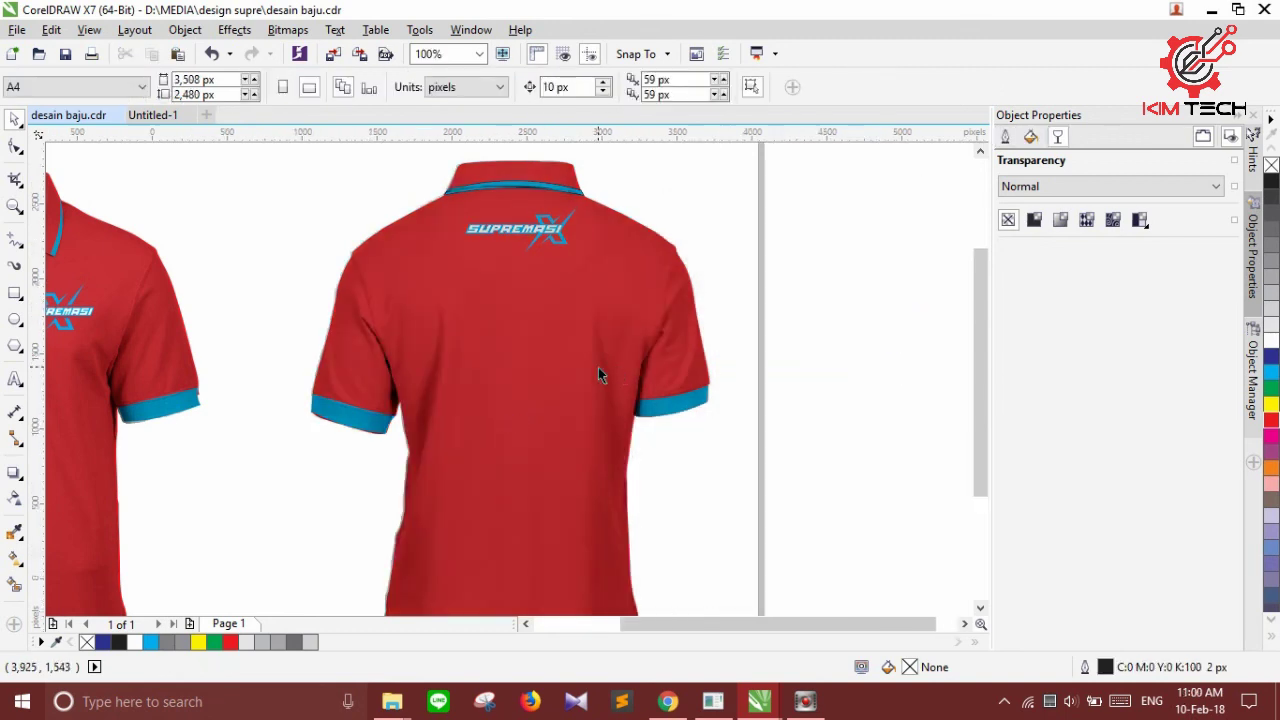
Examine the finished front and back shirt designs together on the page
{"action": "scroll", "coordinate": [620, 366], "scroll_direction": "down", "scroll_amount": 4}
{"action": "scroll", "coordinate": [620, 363], "scroll_direction": "up", "scroll_amount": 3}
{"action": "scroll", "coordinate": [496, 433], "scroll_direction": "down", "scroll_amount": 1}
{"action": "scroll", "coordinate": [434, 443], "scroll_direction": "up", "scroll_amount": 2}
{"action": "scroll", "coordinate": [434, 443], "scroll_direction": "down", "scroll_amount": 4}
{"action": "scroll", "coordinate": [591, 423], "scroll_direction": "up", "scroll_amount": 3}
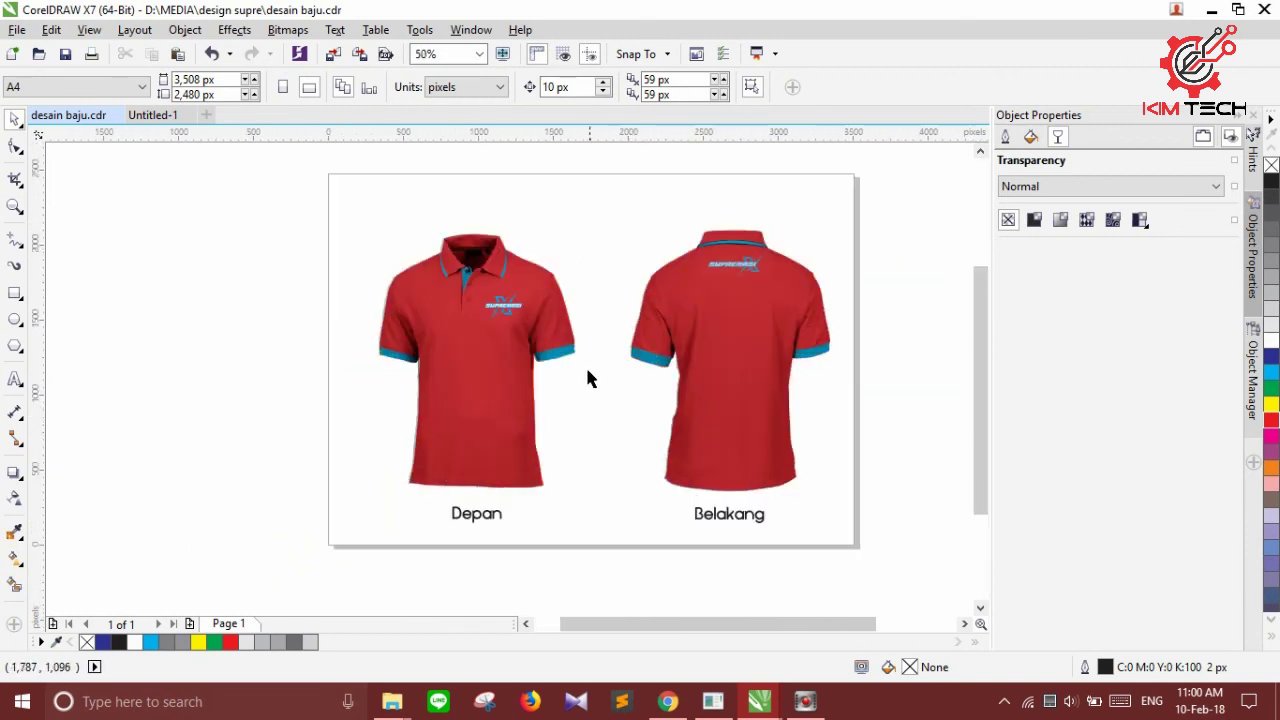
{"action": "scroll", "coordinate": [606, 371], "scroll_direction": "down", "scroll_amount": 1}
{"action": "scroll", "coordinate": [540, 374], "scroll_direction": "up", "scroll_amount": 1}
{"action": "scroll", "coordinate": [537, 371], "scroll_direction": "down", "scroll_amount": 1}
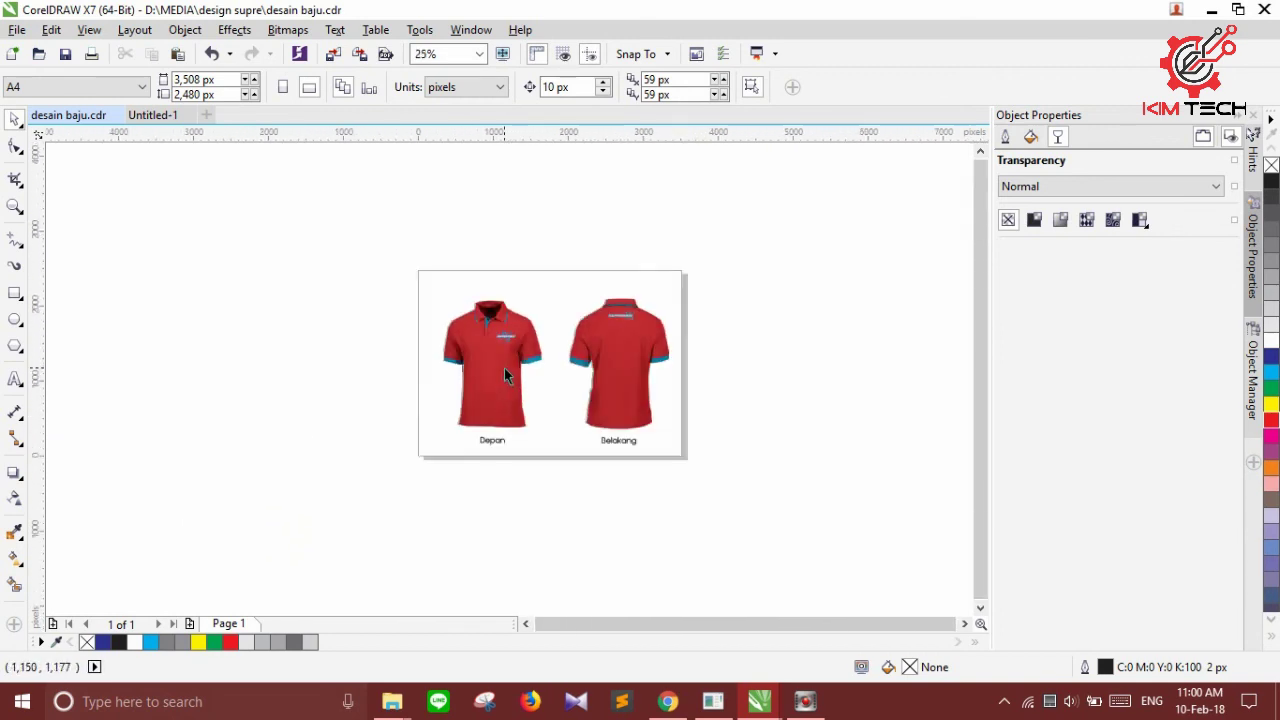